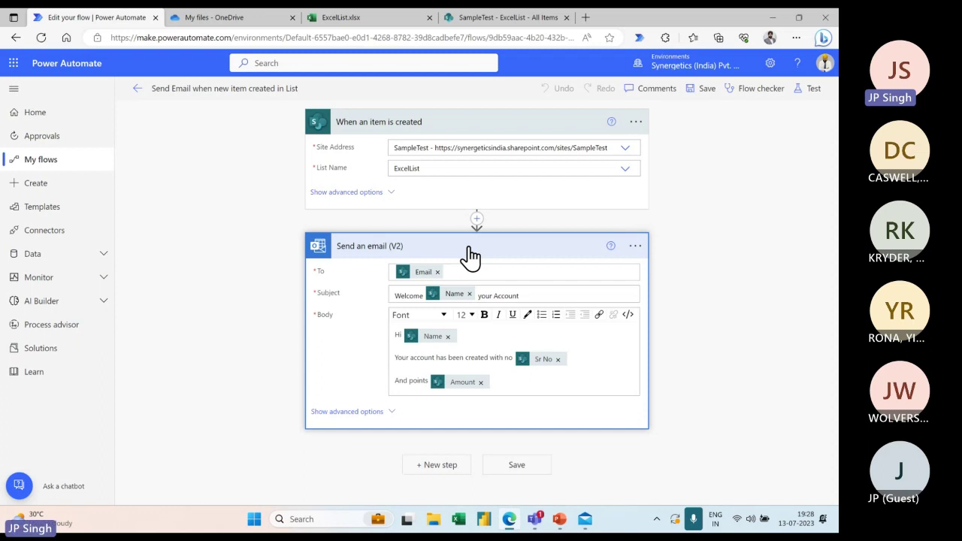
Open the 'Update email for Sharepoint Data' flow from My flows in the editor and expand its trigger
{"action": "left_click", "coordinate": [138, 89]}
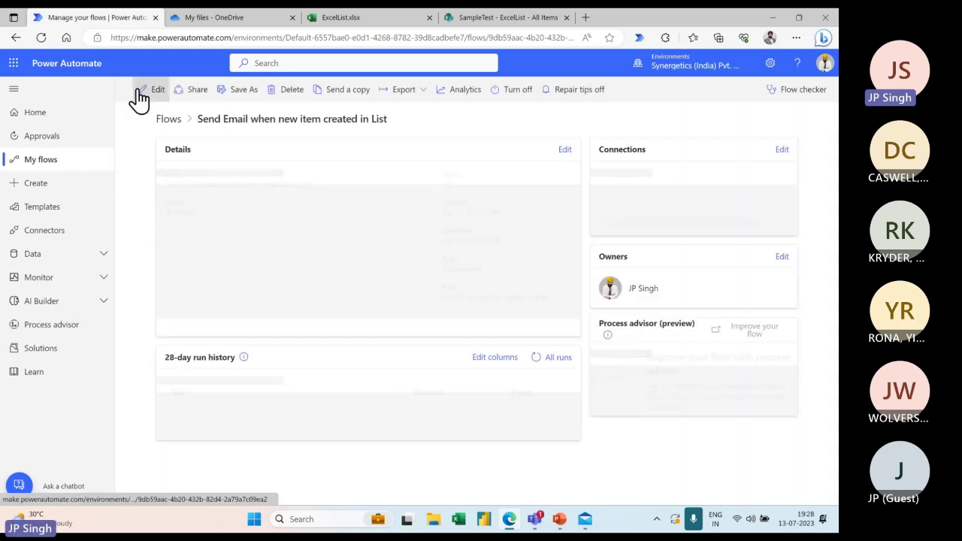
{"action": "left_click", "coordinate": [56, 161]}
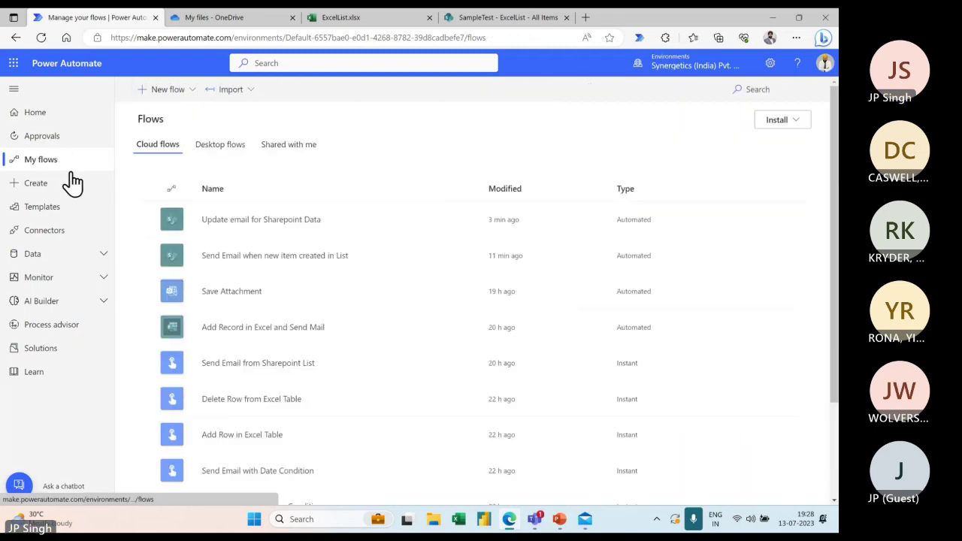
{"action": "left_click", "coordinate": [263, 222]}
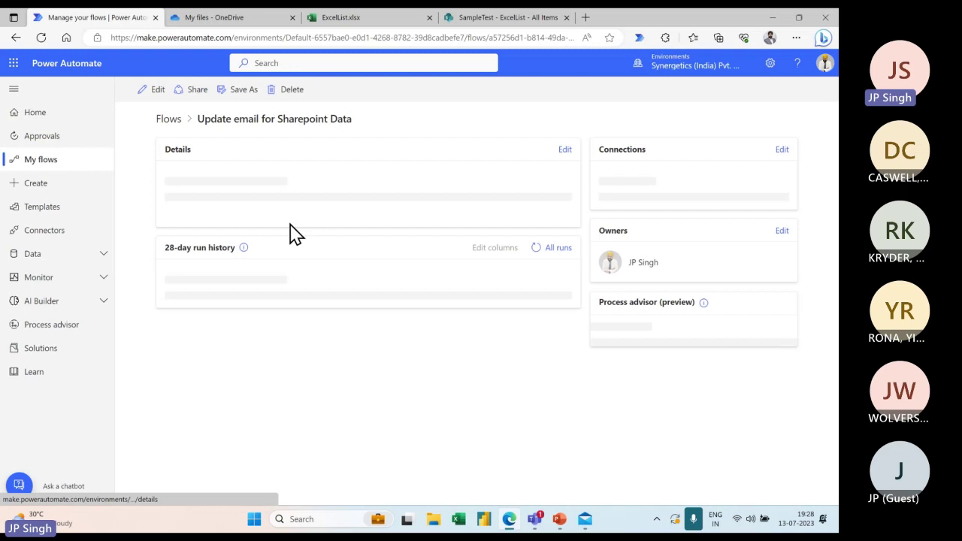
{"action": "left_click", "coordinate": [159, 94]}
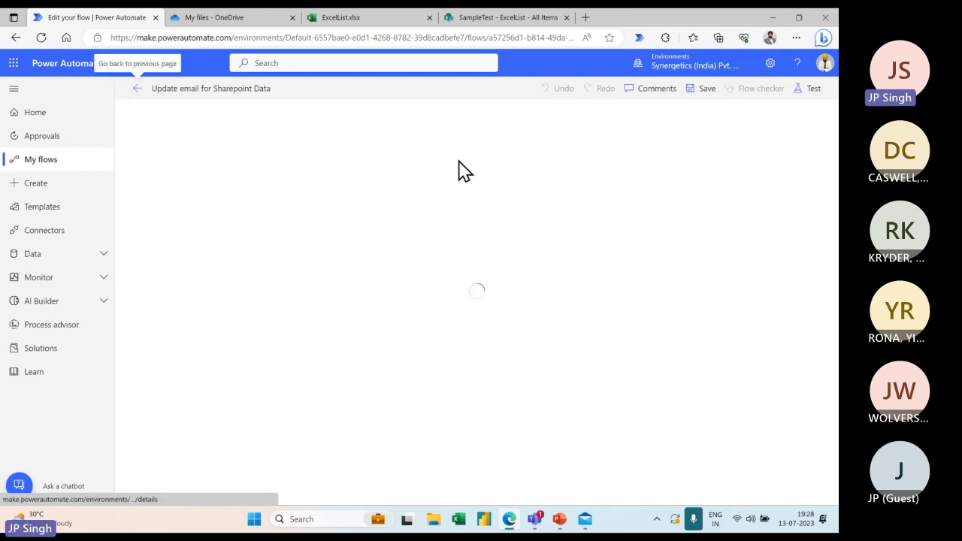
{"action": "left_click", "coordinate": [454, 129]}
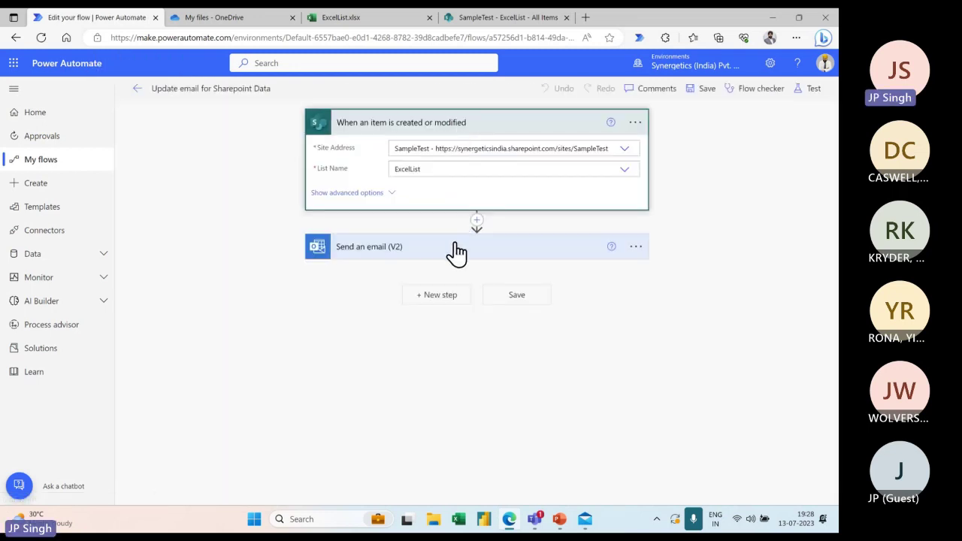
Expand the Send an email (V2) step to show its To, Subject and Body fields
{"action": "left_click", "coordinate": [456, 249]}
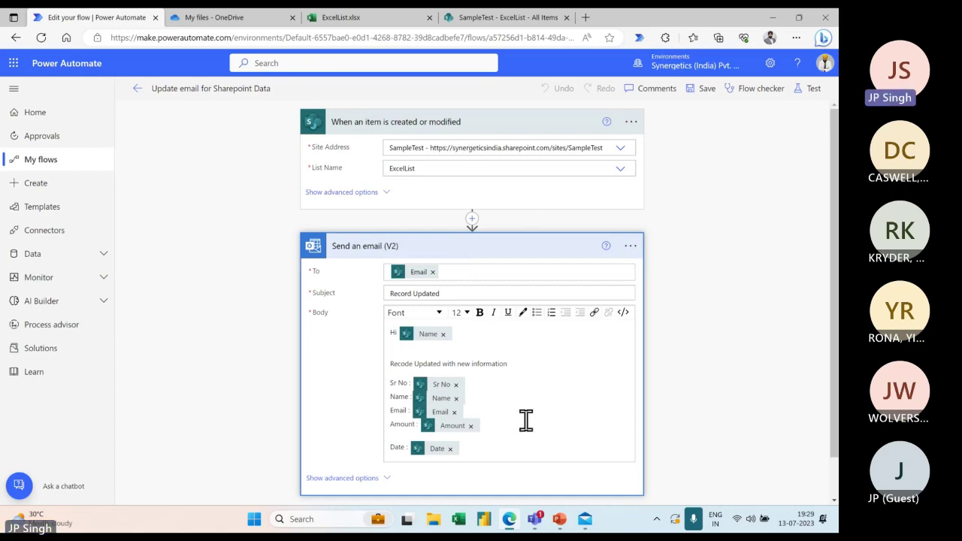
Highlight 'Change of record/item in SharePoint list' on the Day 2 slide in yellow
{"action": "left_click", "coordinate": [561, 523]}
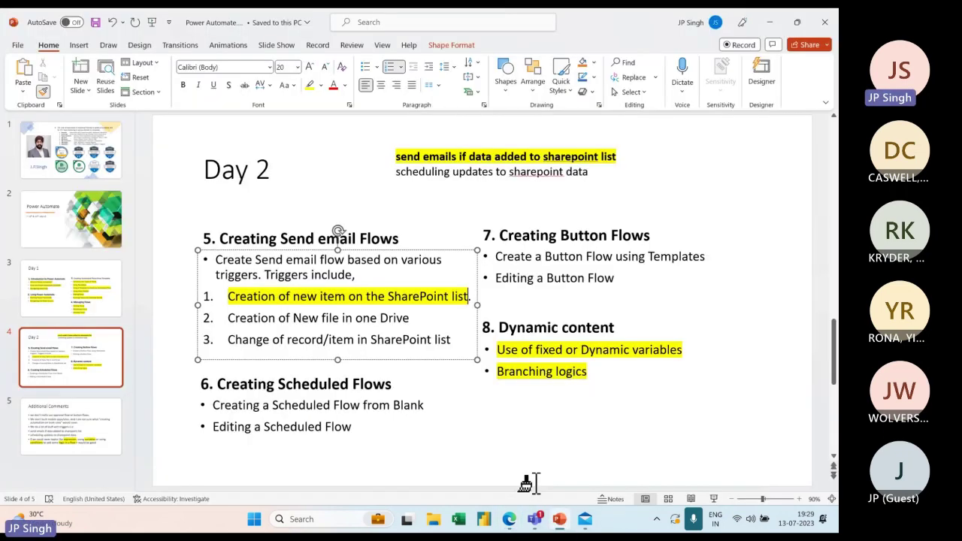
{"action": "left_click_drag", "start_coordinate": [227, 339], "coordinate": [449, 346]}
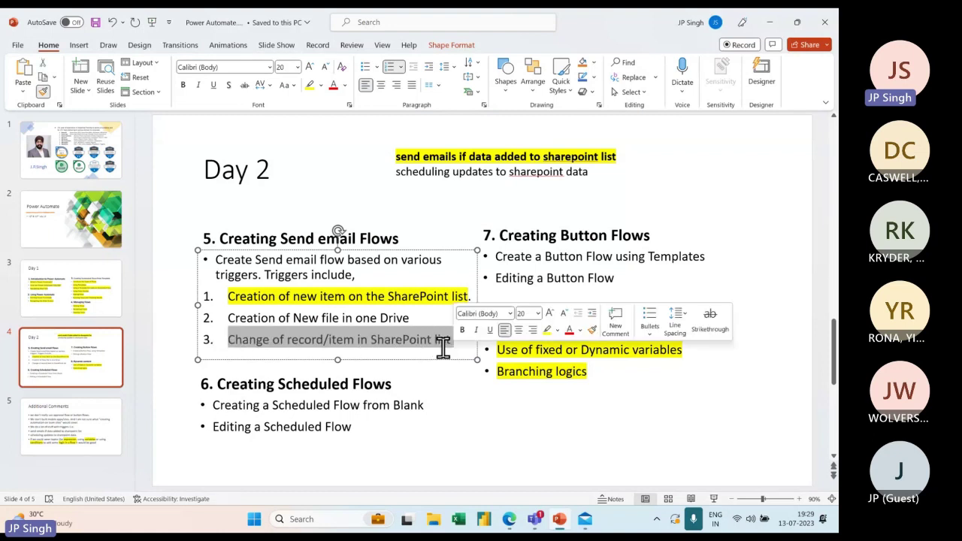
{"action": "left_click", "coordinate": [311, 87]}
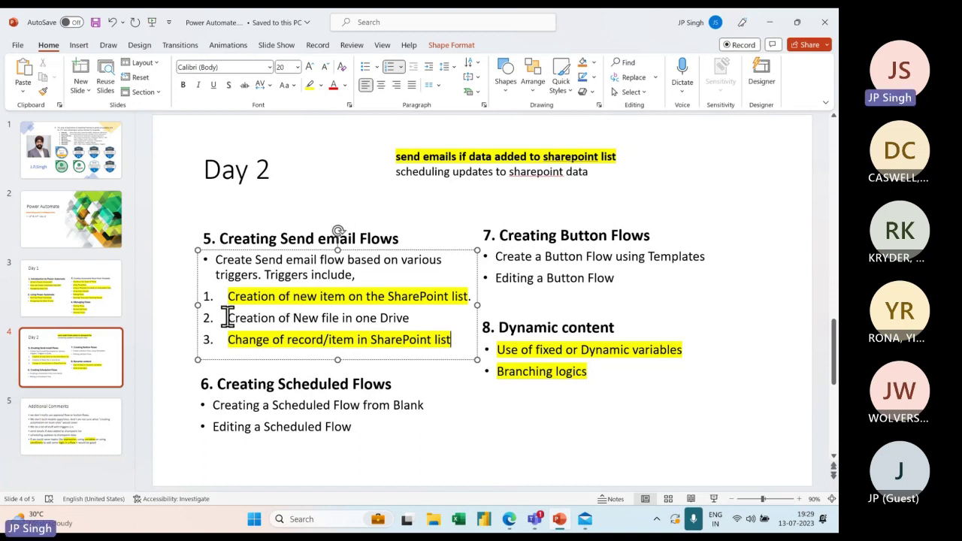
Select the OneDrive new-file line and 'Send email' text, then minimize PowerPoint
{"action": "left_click_drag", "start_coordinate": [231, 317], "coordinate": [412, 318]}
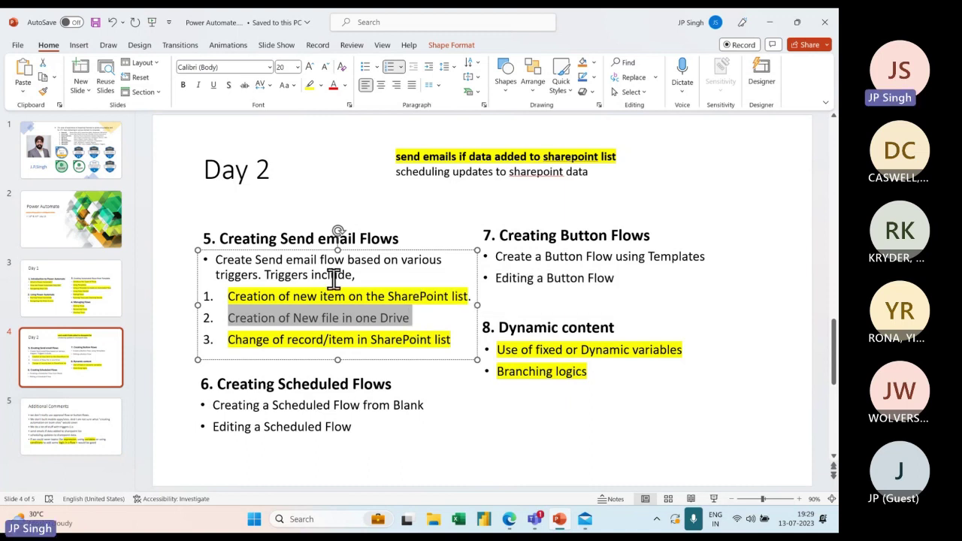
{"action": "left_click_drag", "start_coordinate": [256, 260], "coordinate": [318, 270]}
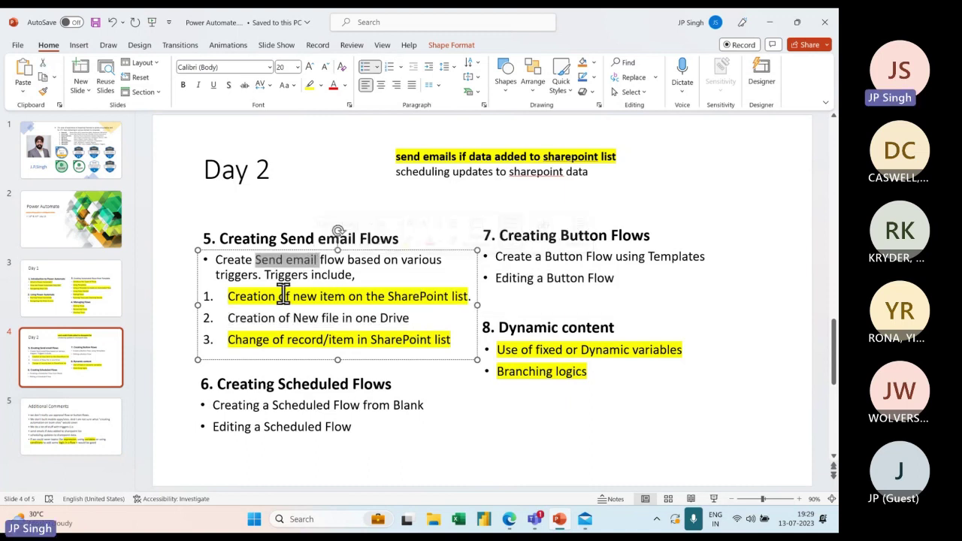
{"action": "left_click", "coordinate": [772, 22]}
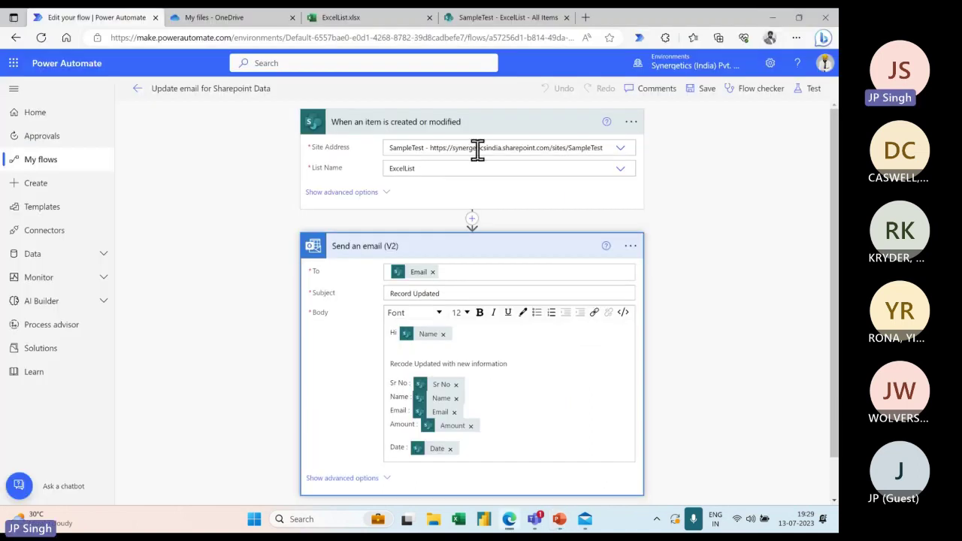
Create a new automated cloud flow from My flows, skipping the naming dialog
{"action": "left_click", "coordinate": [136, 90]}
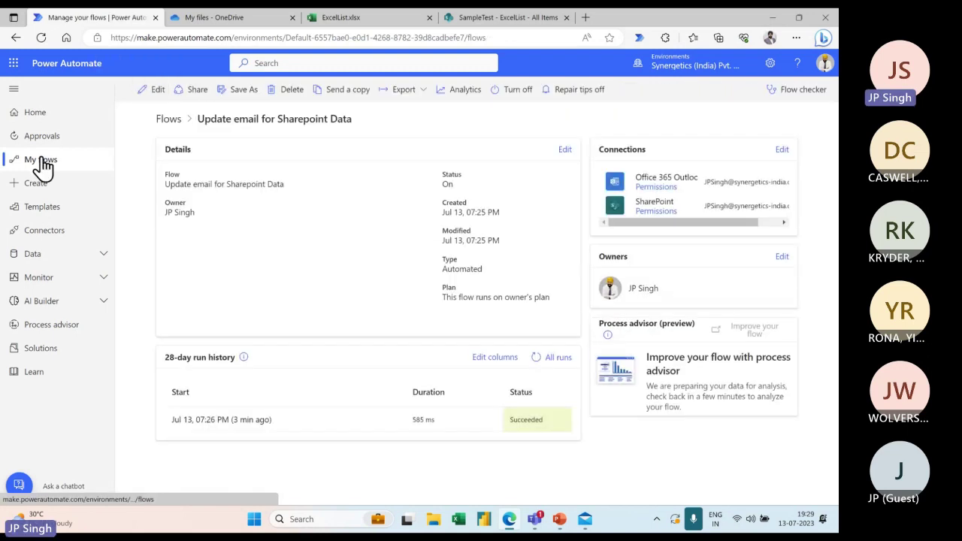
{"action": "left_click", "coordinate": [41, 161]}
{"action": "left_click", "coordinate": [170, 90]}
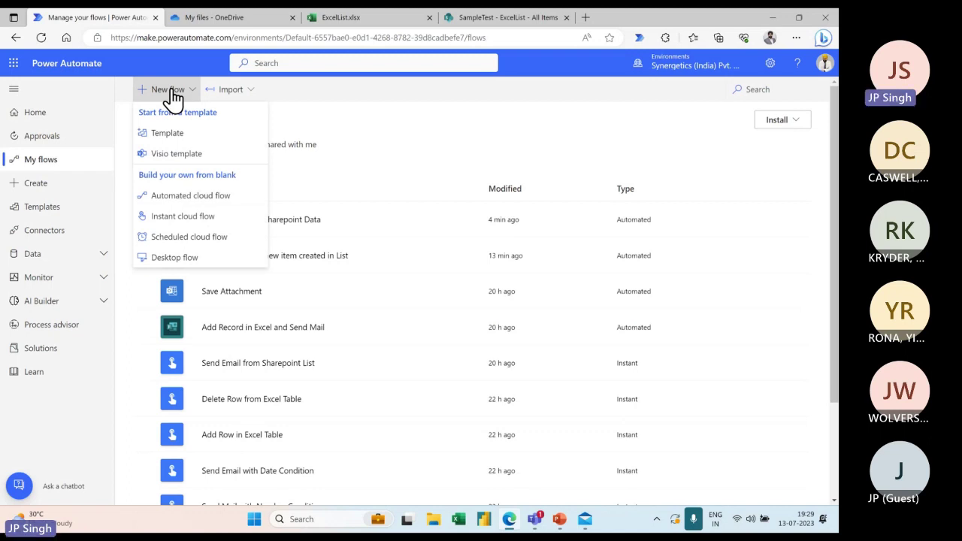
{"action": "left_click", "coordinate": [187, 199]}
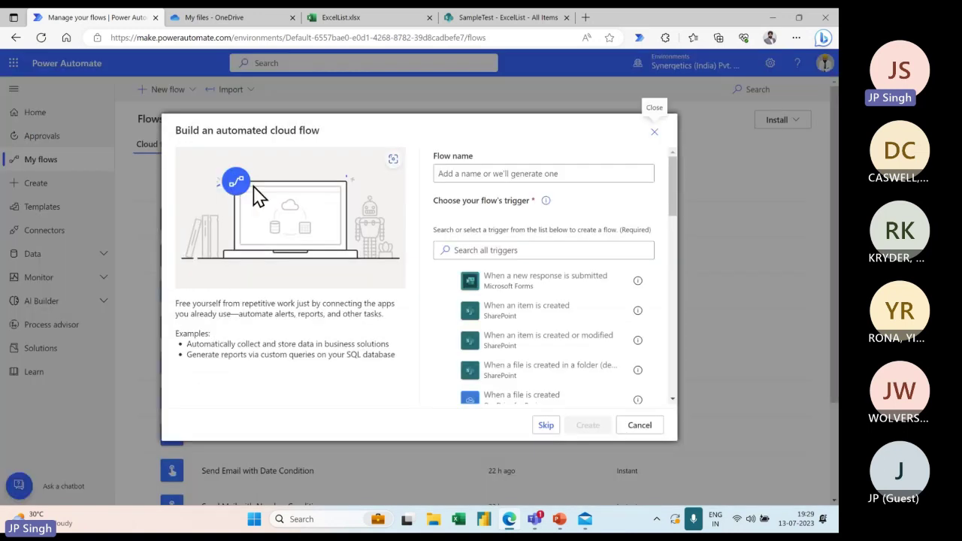
{"action": "left_click", "coordinate": [548, 427]}
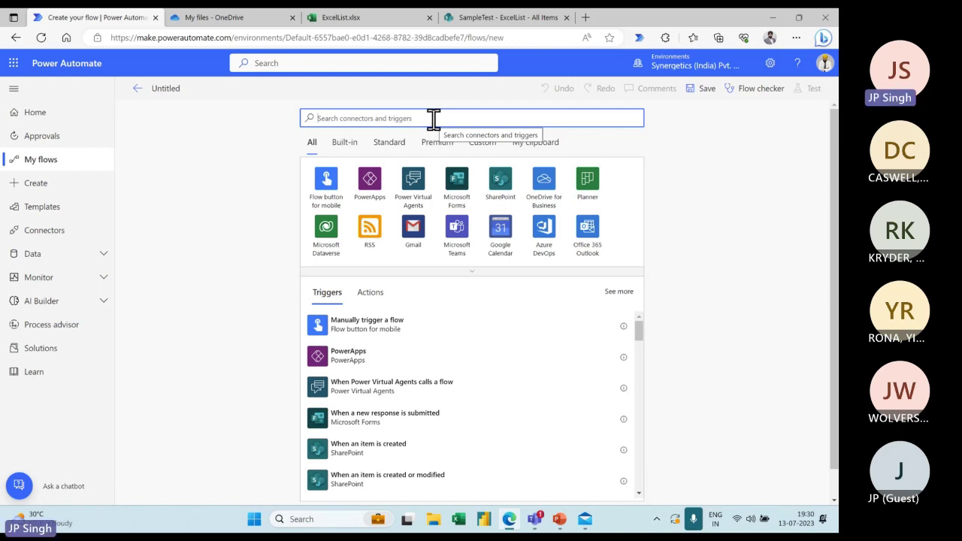
Add the OneDrive for Business 'When a file is created' trigger and browse its Root folder
{"action": "left_click", "coordinate": [544, 181]}
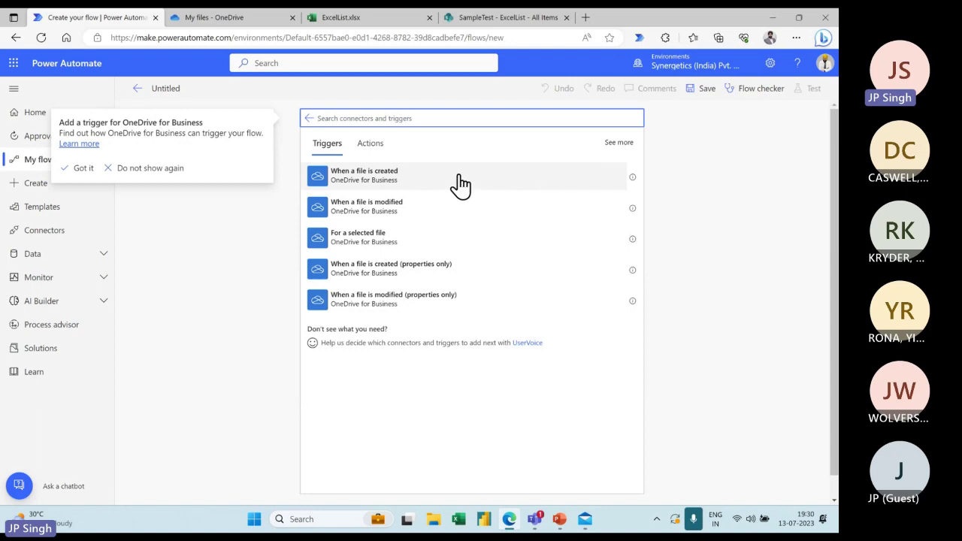
{"action": "left_click", "coordinate": [386, 179]}
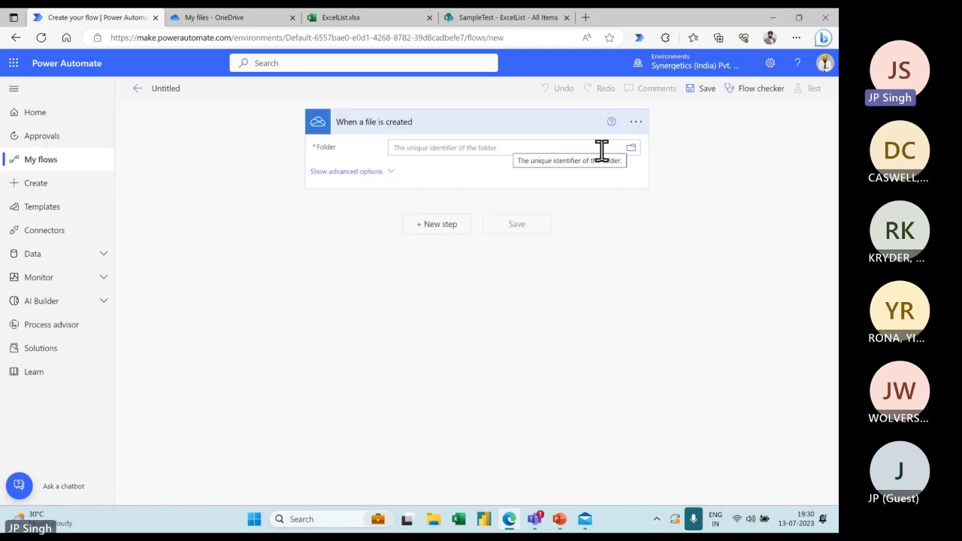
{"action": "left_click", "coordinate": [631, 149]}
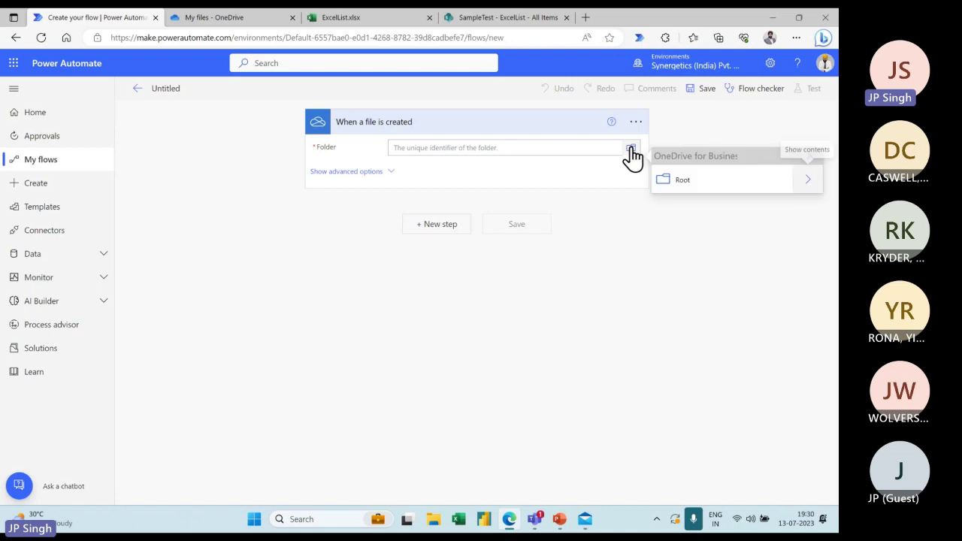
{"action": "left_click", "coordinate": [517, 149]}
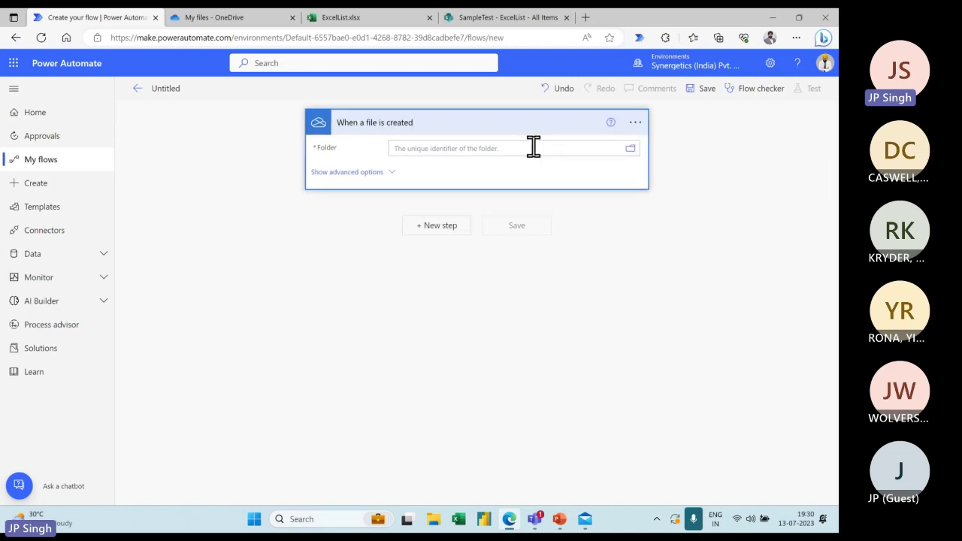
{"action": "left_click", "coordinate": [630, 148]}
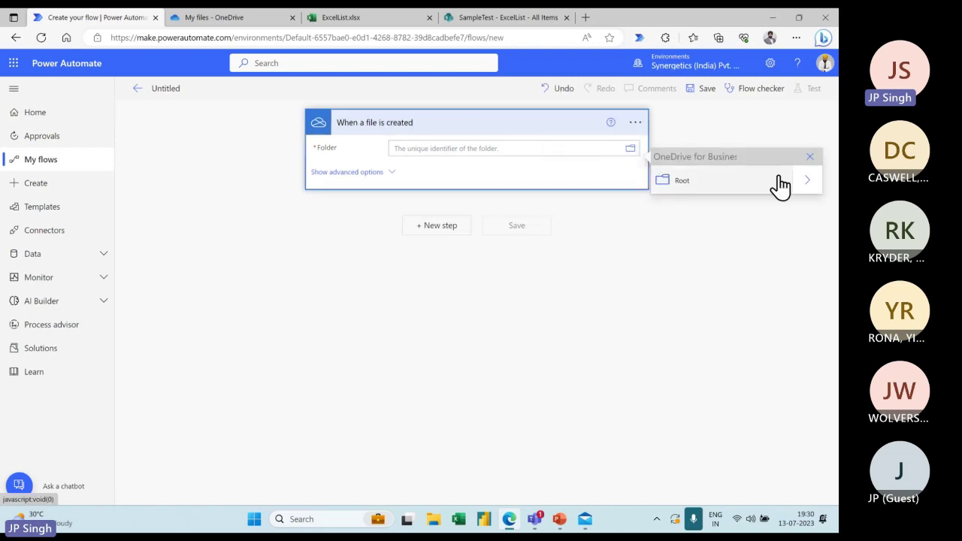
{"action": "left_click", "coordinate": [816, 189]}
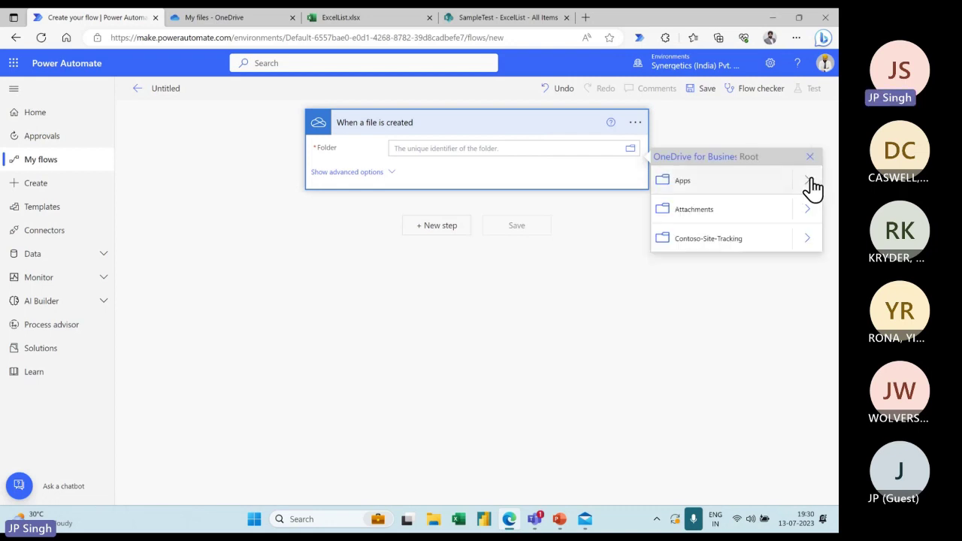
{"action": "left_click", "coordinate": [246, 25]}
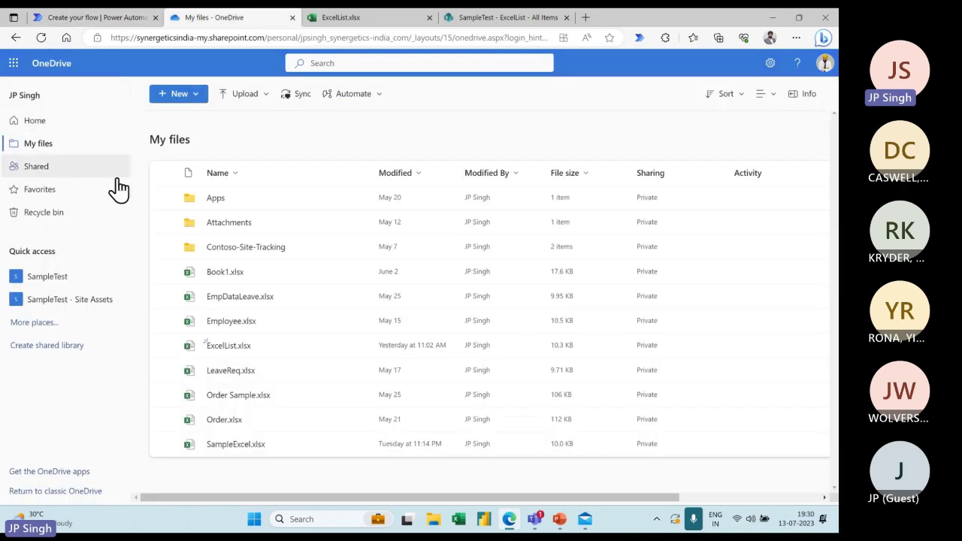
Create a new folder named 'Test Data' in OneDrive's My files
{"action": "left_click", "coordinate": [198, 96]}
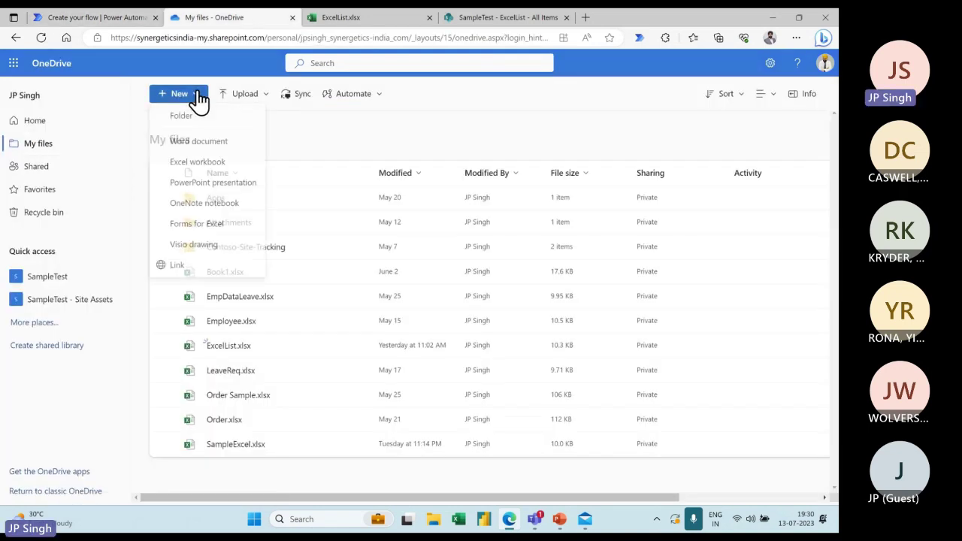
{"action": "left_click", "coordinate": [188, 128]}
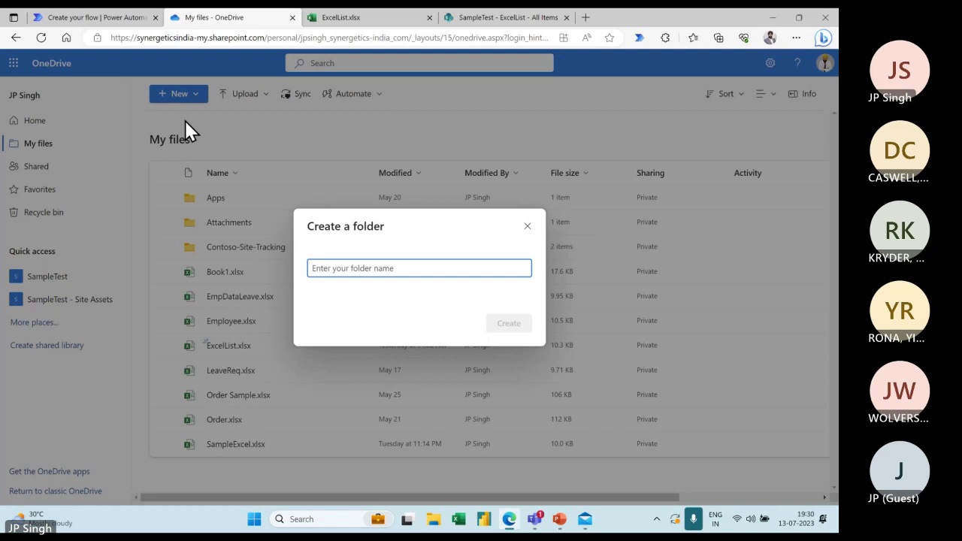
{"action": "type", "text": "Te"}
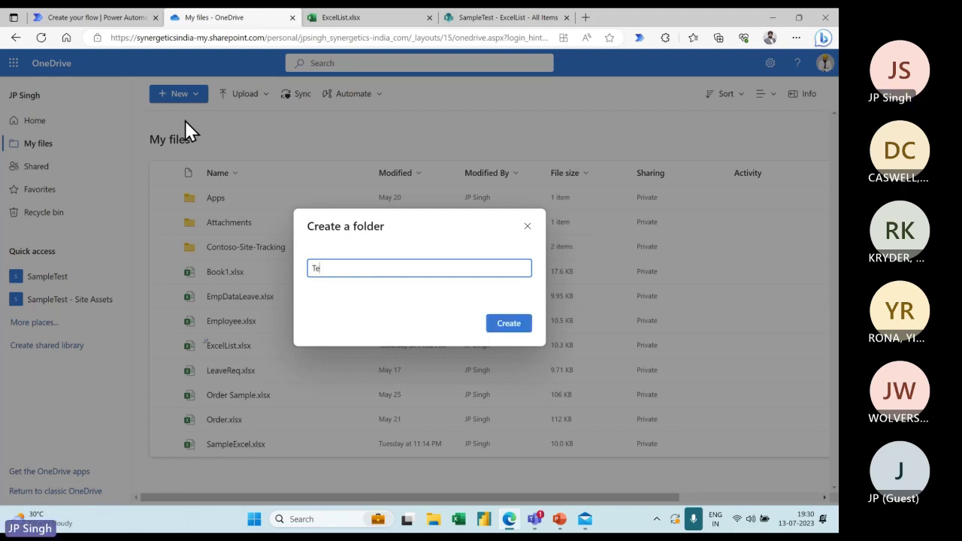
{"action": "type", "text": "st Data"}
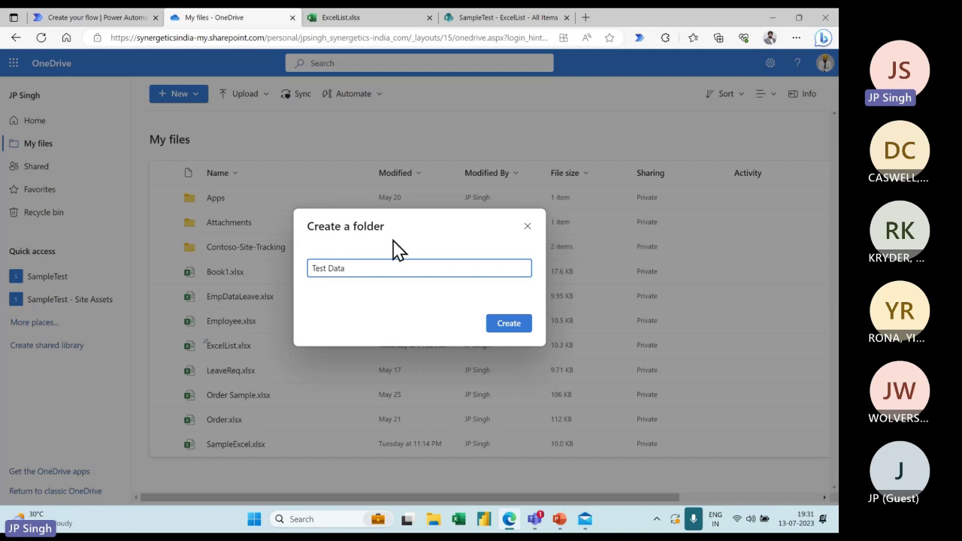
{"action": "left_click", "coordinate": [517, 330]}
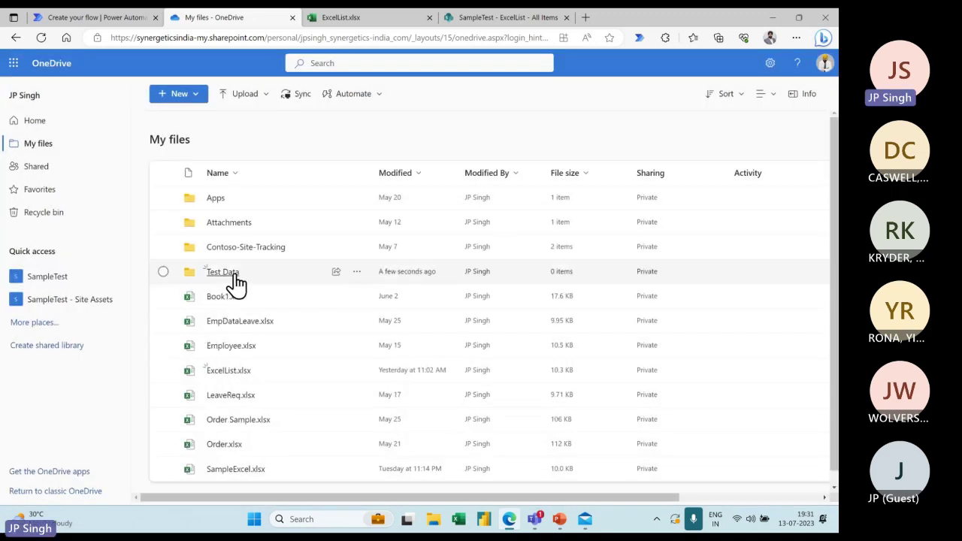
Set the file-created trigger's folder to /Test Data
{"action": "left_click", "coordinate": [129, 21]}
{"action": "left_click", "coordinate": [576, 151]}
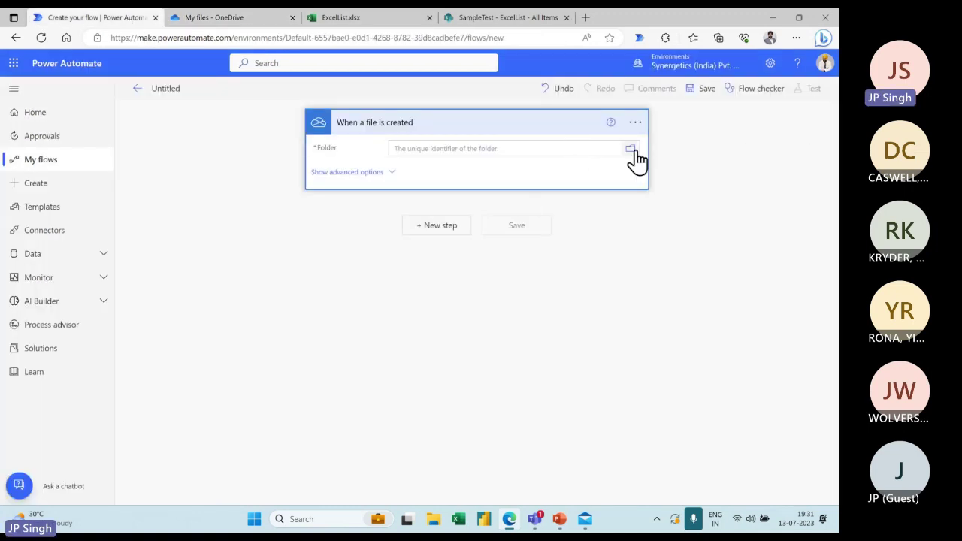
{"action": "left_click", "coordinate": [631, 149]}
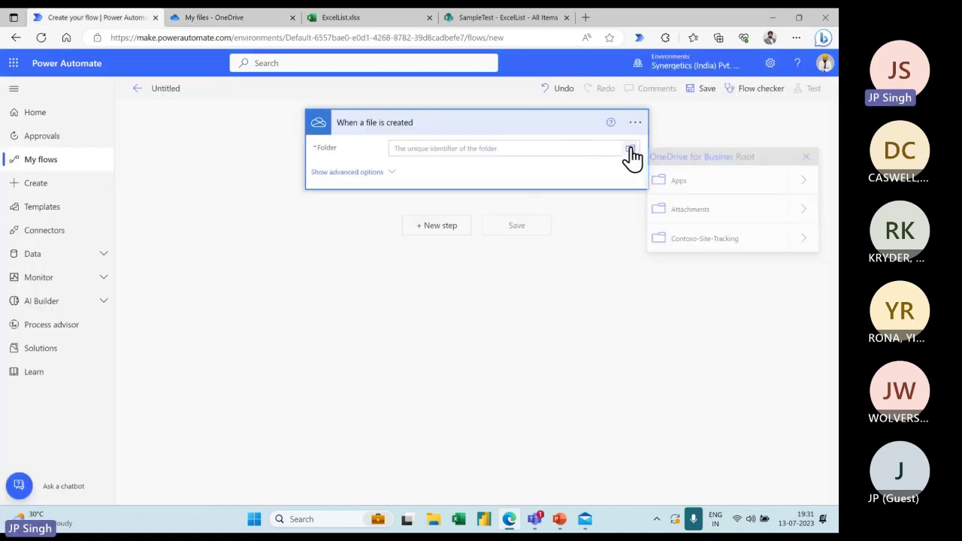
{"action": "left_click", "coordinate": [814, 185]}
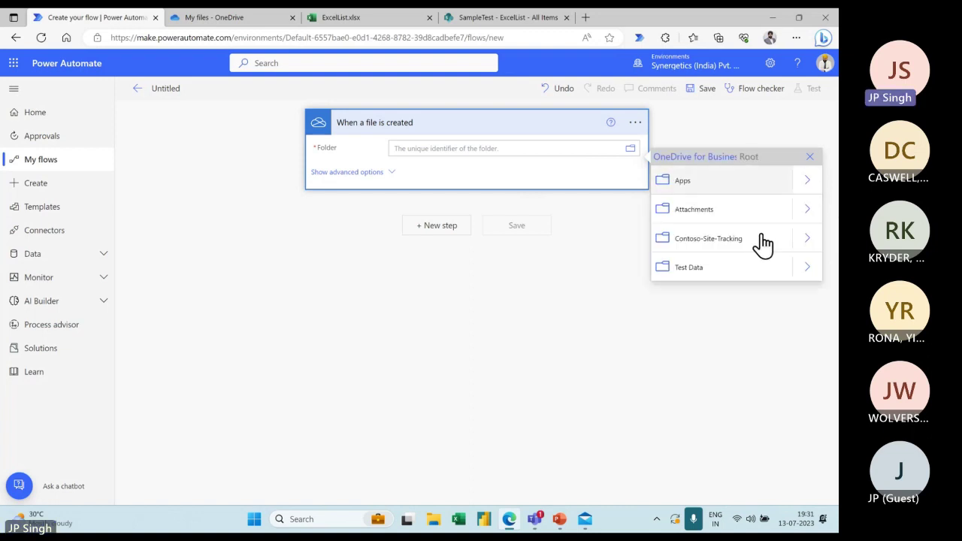
{"action": "left_click", "coordinate": [693, 275]}
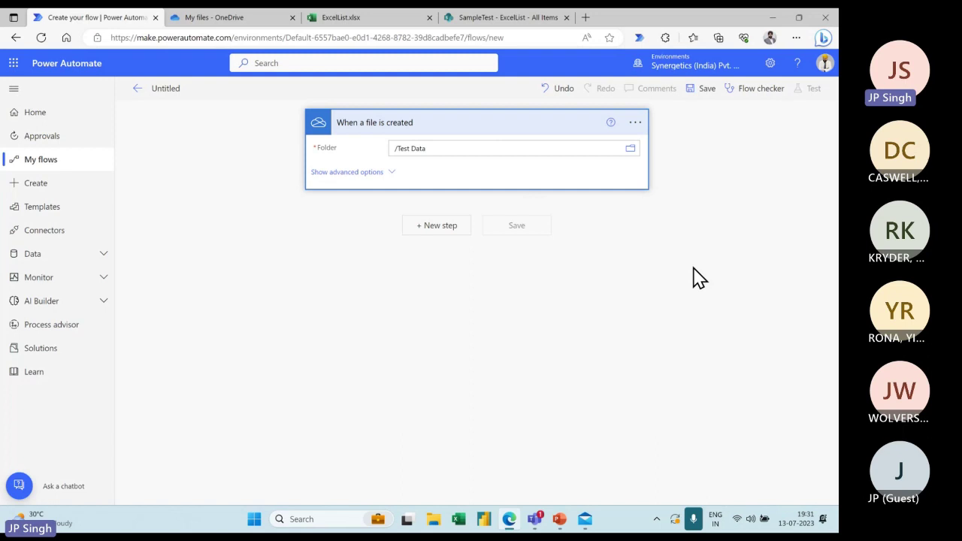
Add a new step and search 'mail' to show the Office 365 Outlook actions
{"action": "left_click", "coordinate": [450, 235]}
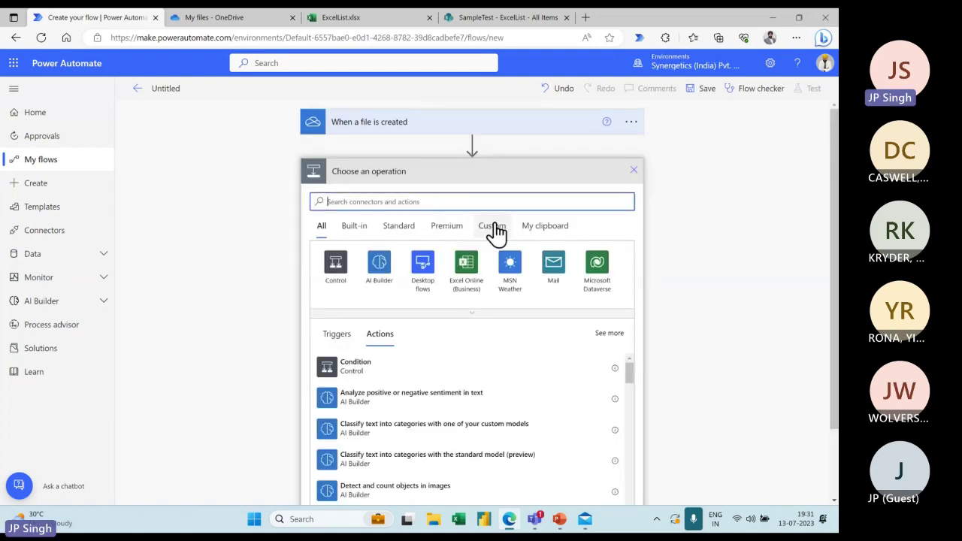
{"action": "type", "text": "mail"}
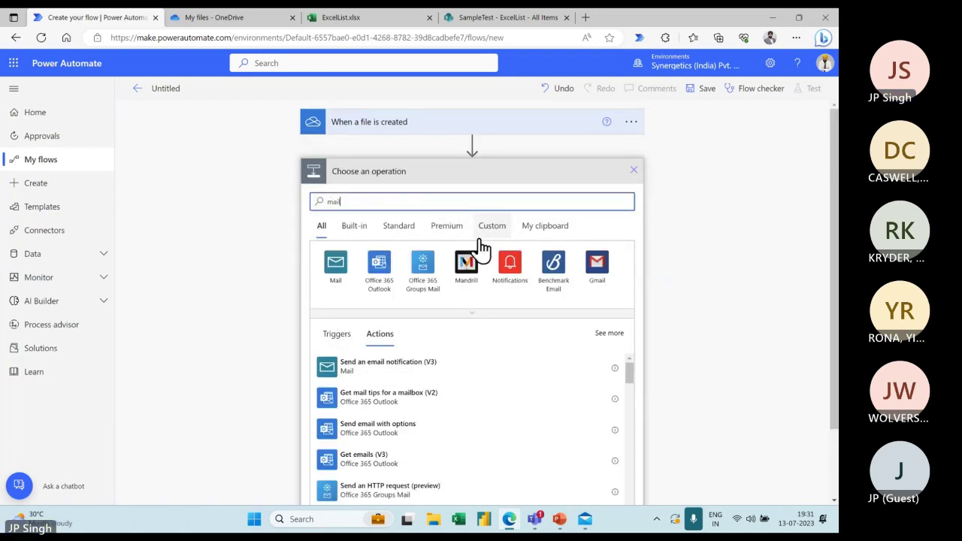
{"action": "left_click", "coordinate": [378, 269]}
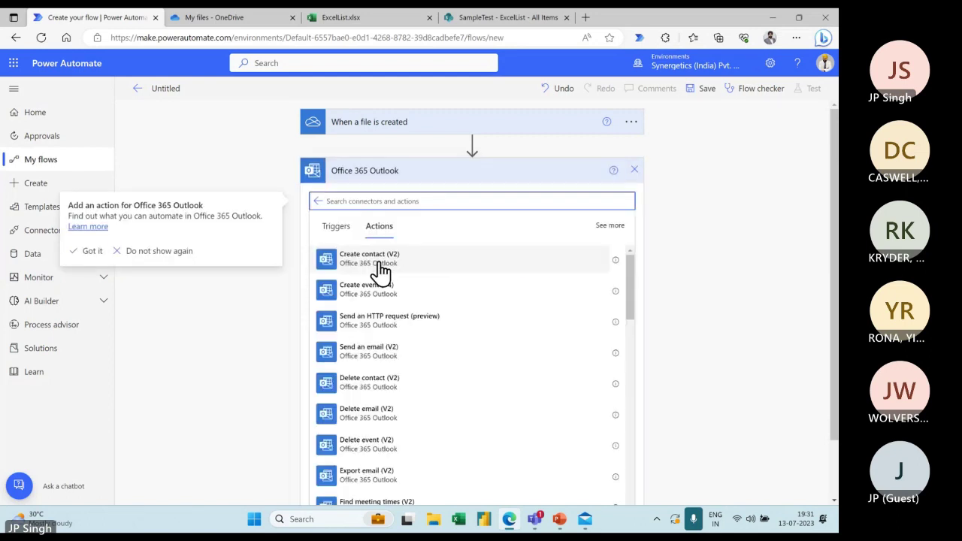
Add a Send an email (V2) action and enter the recipient's e-mail address in To
{"action": "left_click", "coordinate": [374, 353]}
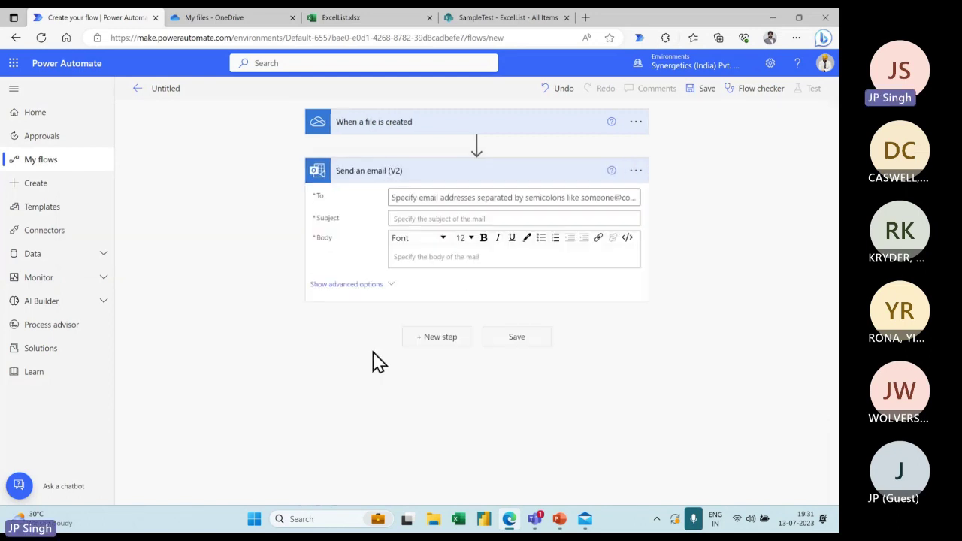
{"action": "left_click", "coordinate": [427, 198]}
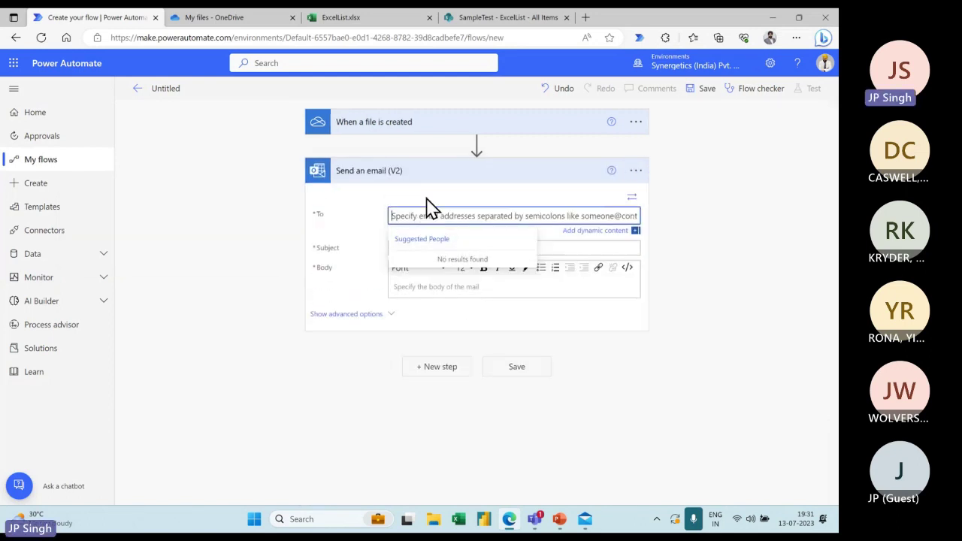
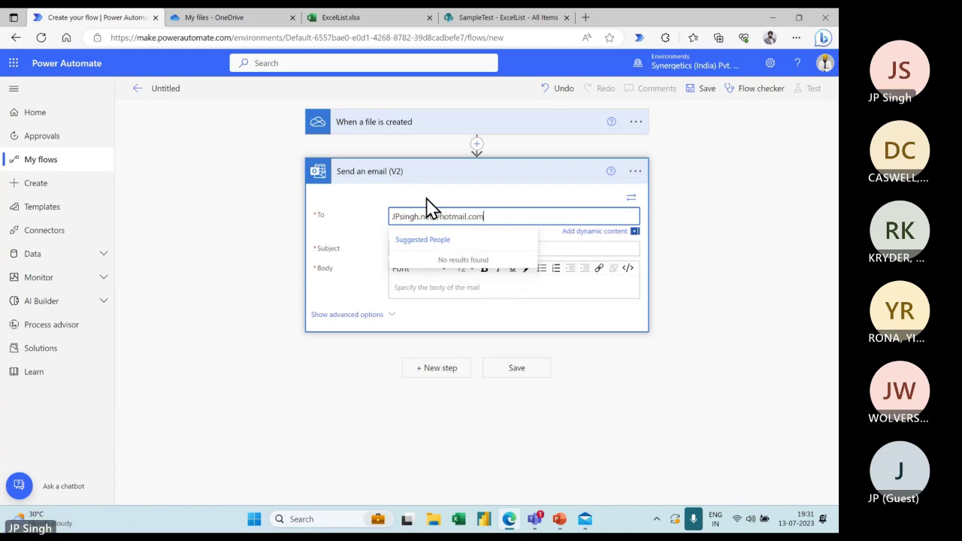
{"action": "left_click", "coordinate": [441, 199]}
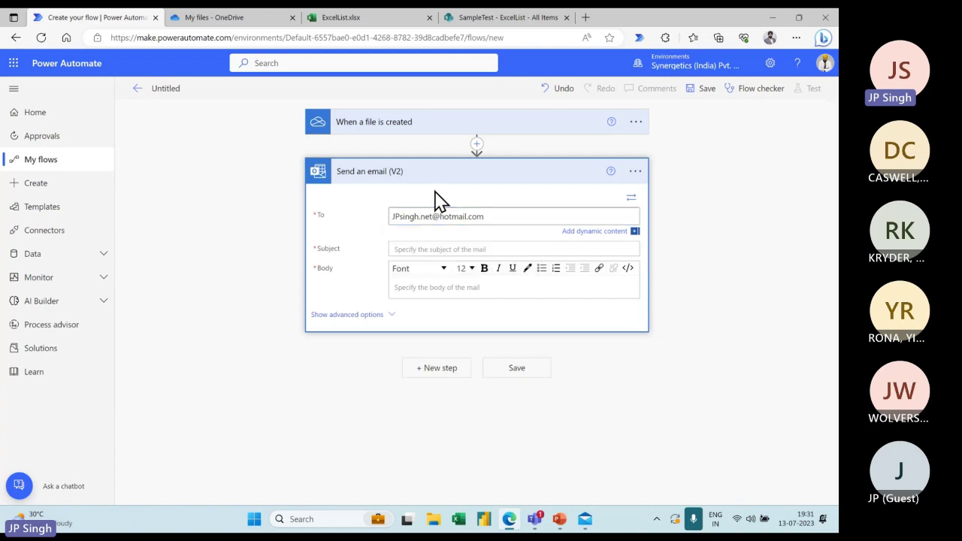
Type the subject 'New File Created One Deive', correcting an initial wrong entry
{"action": "left_click", "coordinate": [454, 248]}
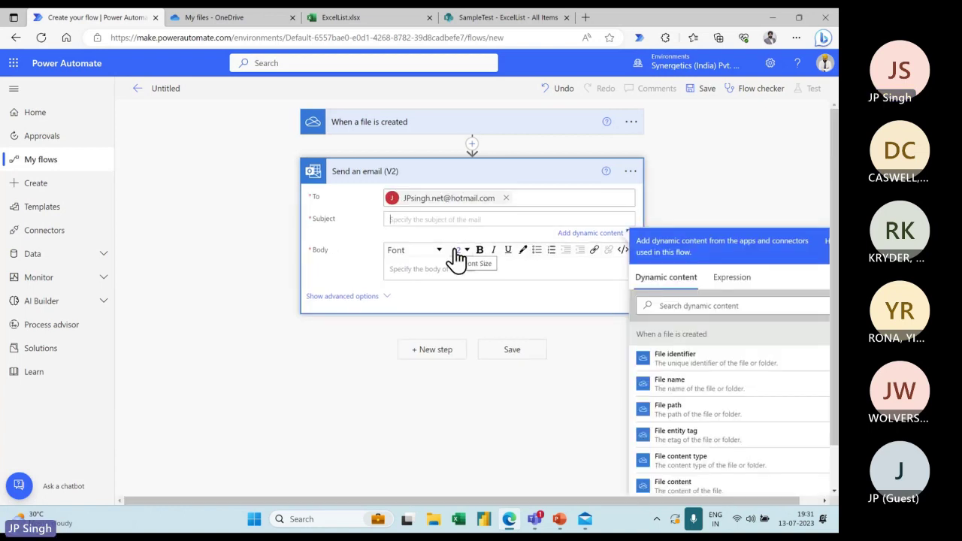
{"action": "type", "text": "Hi"}
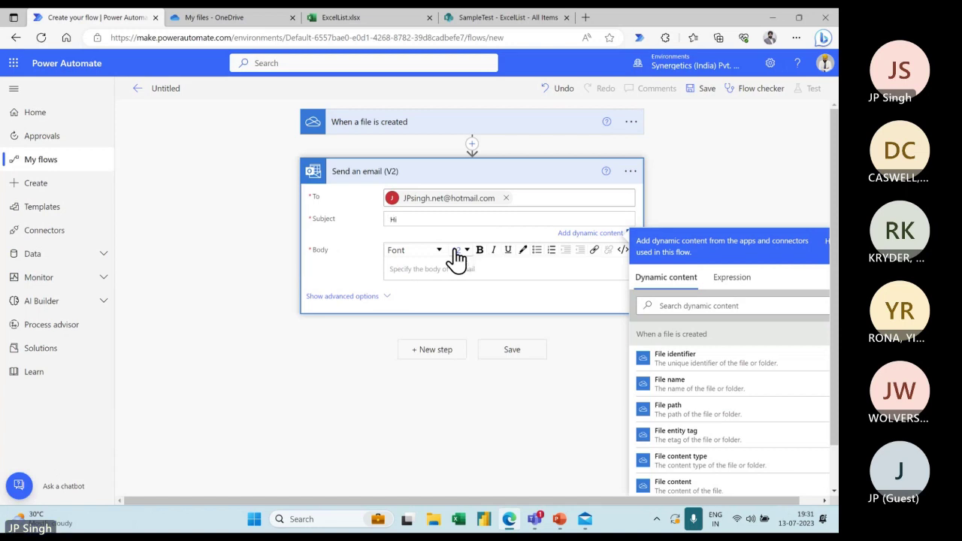
{"action": "key", "text": "BackSpace"}
{"action": "type", "text": "New File Created in"}
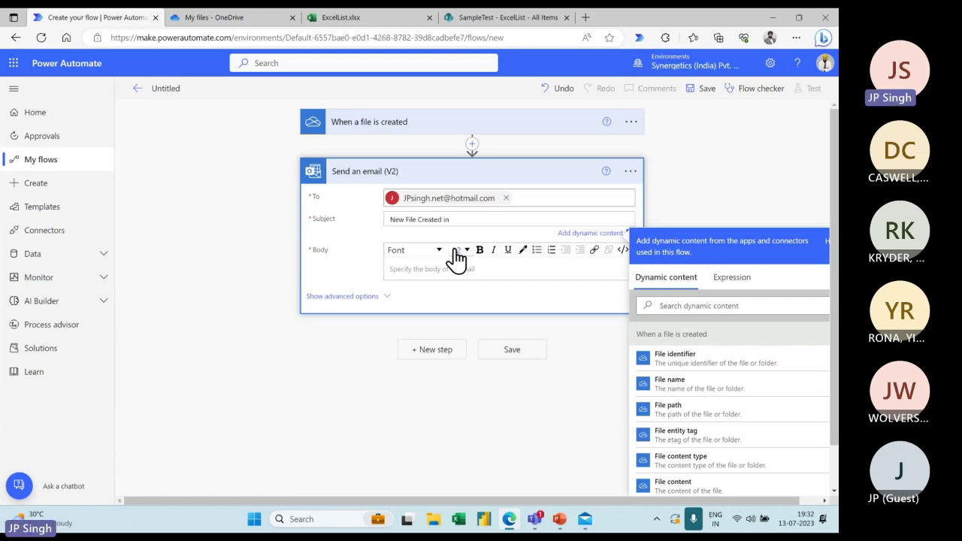
{"action": "type", "text": " On"}
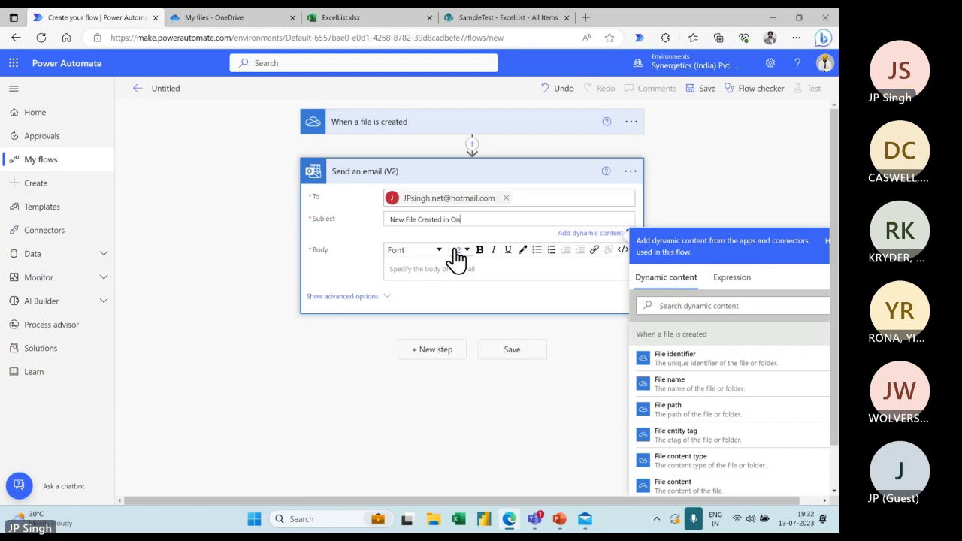
{"action": "type", "text": "e Deive"}
Write a greeting and 'New file Created in One Drive with follwing Details' in the email body
{"action": "left_click", "coordinate": [430, 269]}
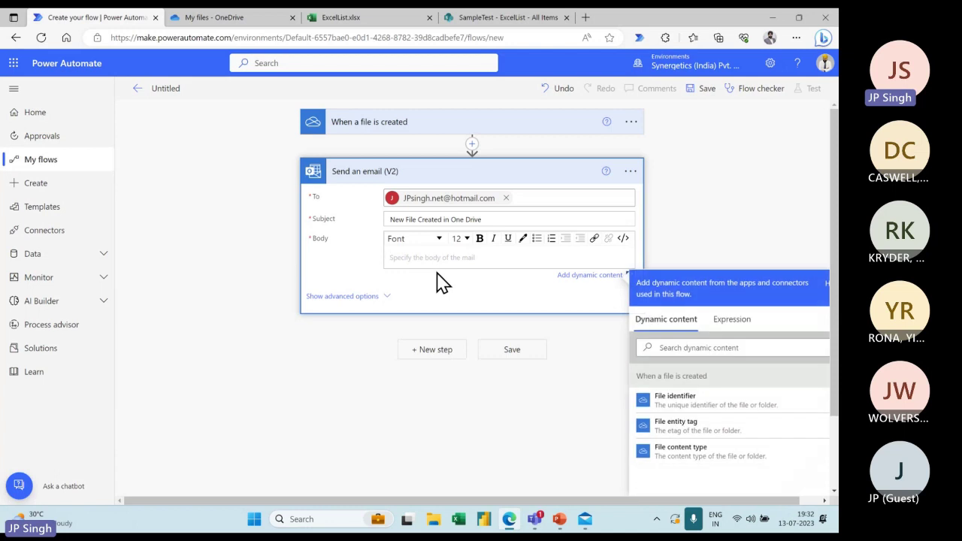
{"action": "type", "text": "Hi"}
{"action": "type", "text": " Jp"}
{"action": "type", "text": "P,"}
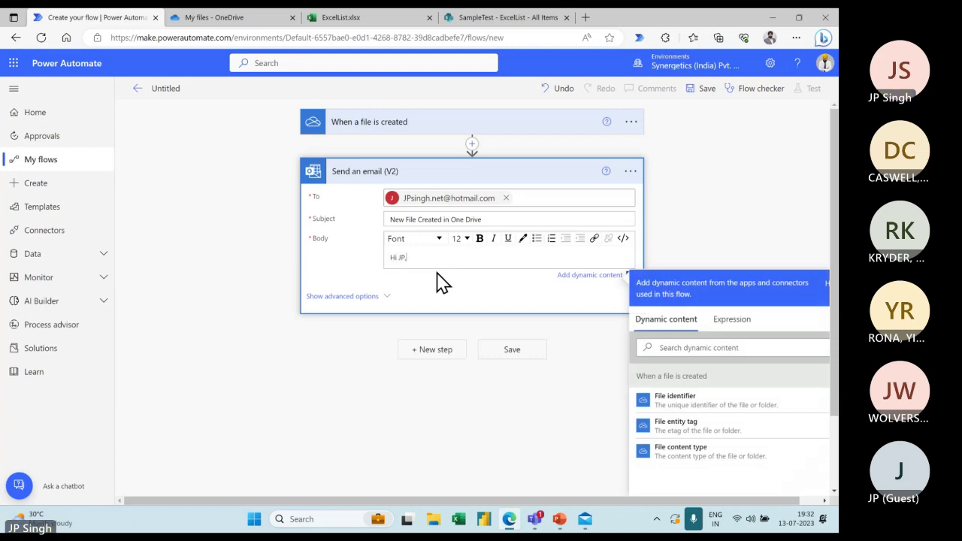
{"action": "key", "text": "Return"}
{"action": "type", "text": "New"}
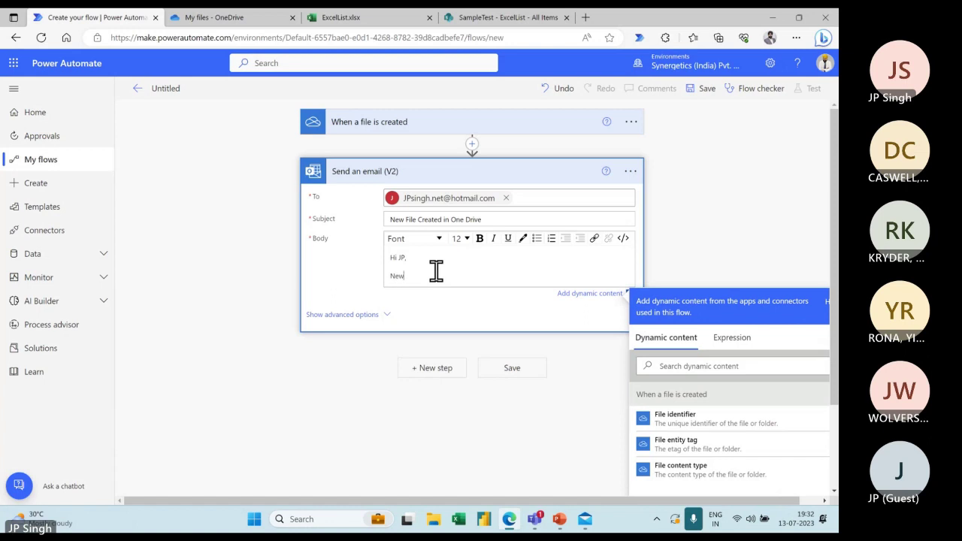
{"action": "type", "text": " file "}
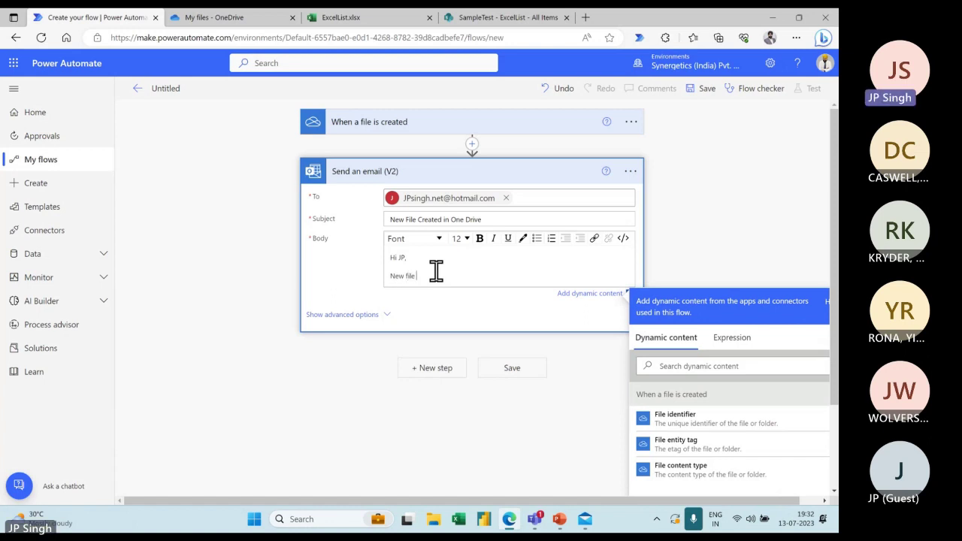
{"action": "type", "text": "Created in One Dri"}
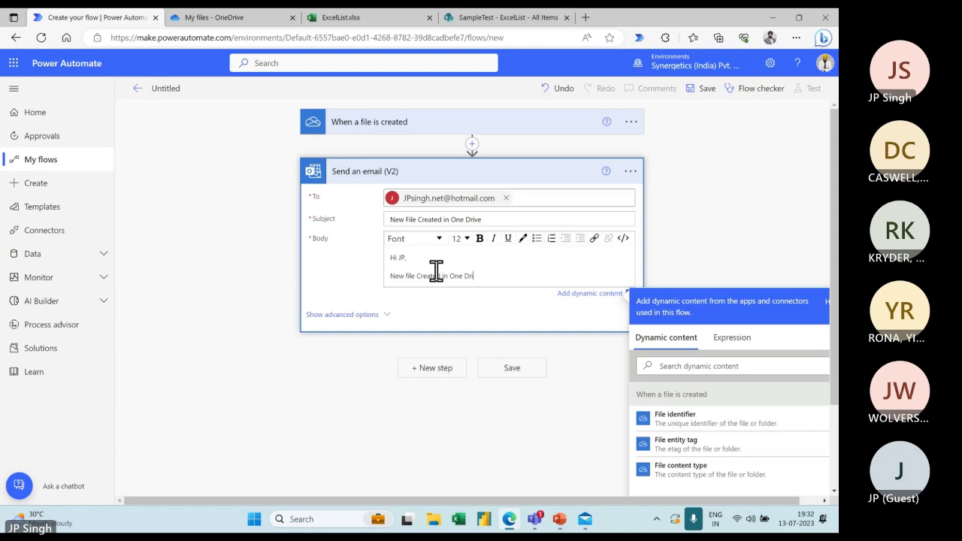
{"action": "type", "text": "ve with "}
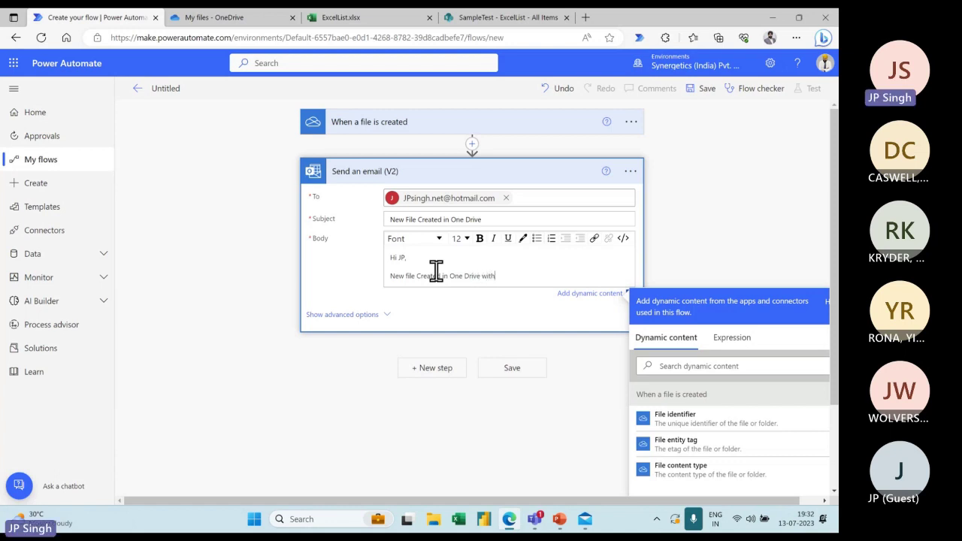
{"action": "type", "text": "follw"}
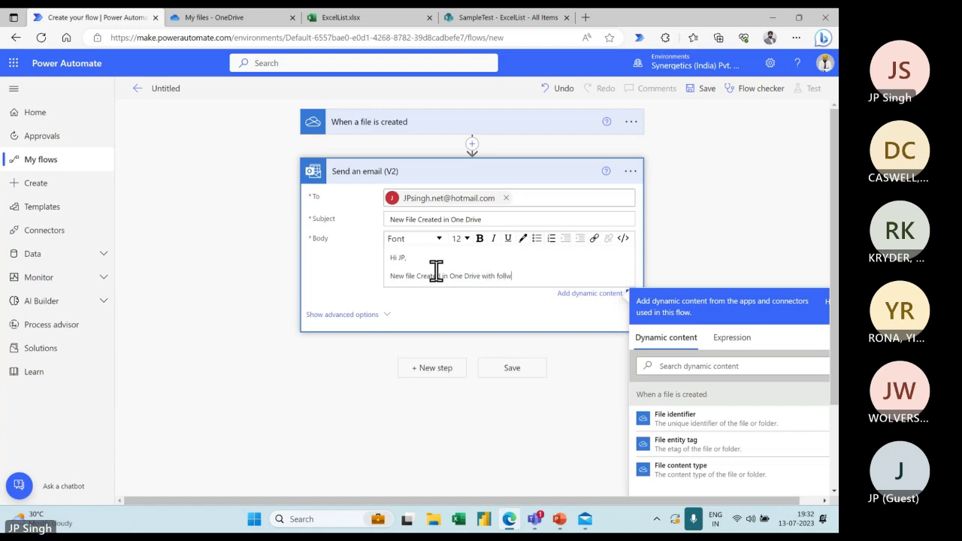
{"action": "type", "text": "ing Details"}
{"action": "key", "text": "Return"}
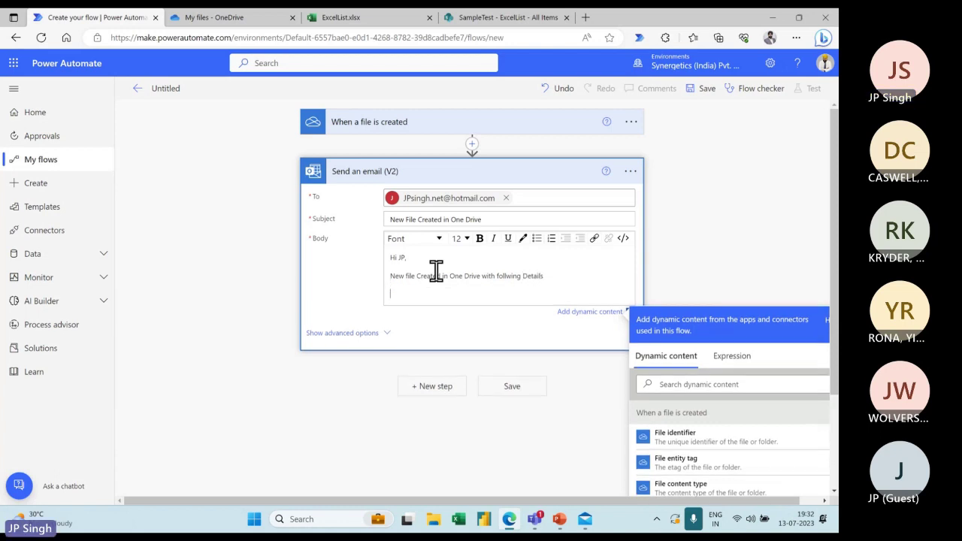
Bring up the insert-step options between the trigger and the email step
{"action": "scroll", "coordinate": [707, 255], "scroll_direction": "down", "scroll_amount": 1}
{"action": "scroll", "coordinate": [705, 252], "scroll_direction": "down", "scroll_amount": 1}
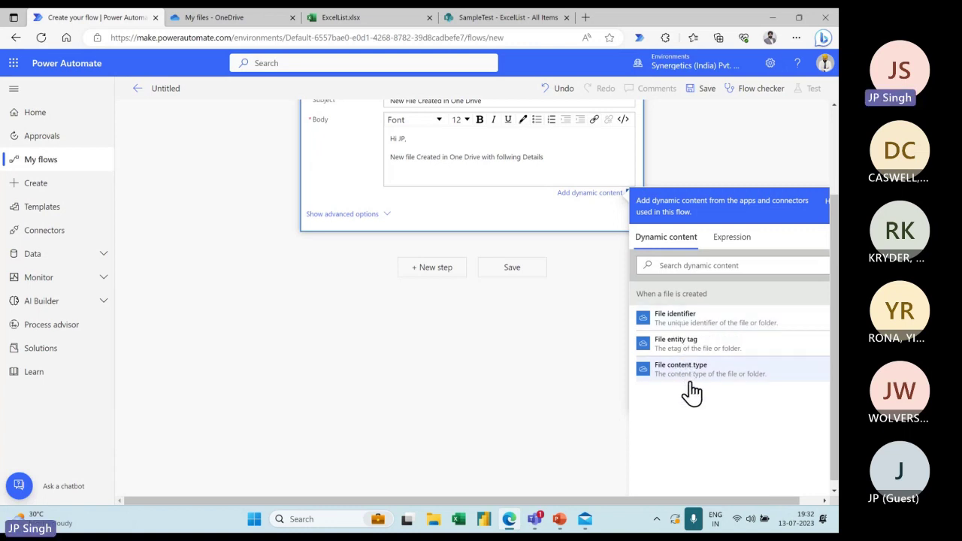
{"action": "scroll", "coordinate": [680, 368], "scroll_direction": "up", "scroll_amount": 1}
{"action": "scroll", "coordinate": [677, 357], "scroll_direction": "up", "scroll_amount": 2}
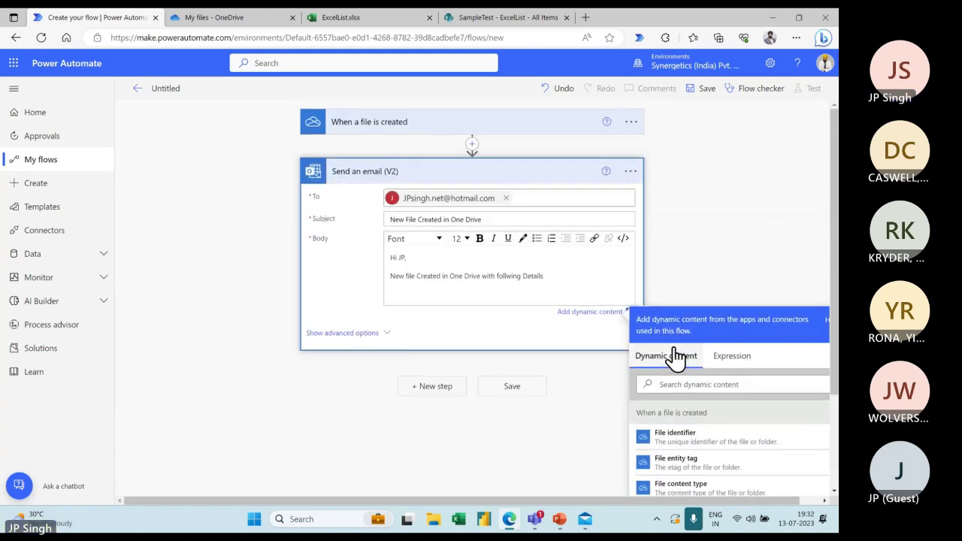
{"action": "scroll", "coordinate": [676, 357], "scroll_direction": "down", "scroll_amount": 2}
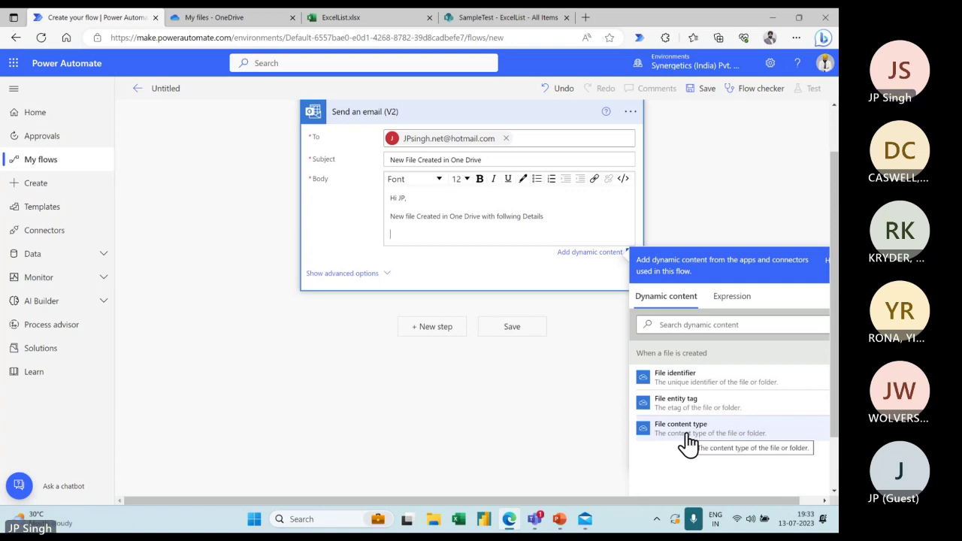
{"action": "scroll", "coordinate": [568, 374], "scroll_direction": "up", "scroll_amount": 1}
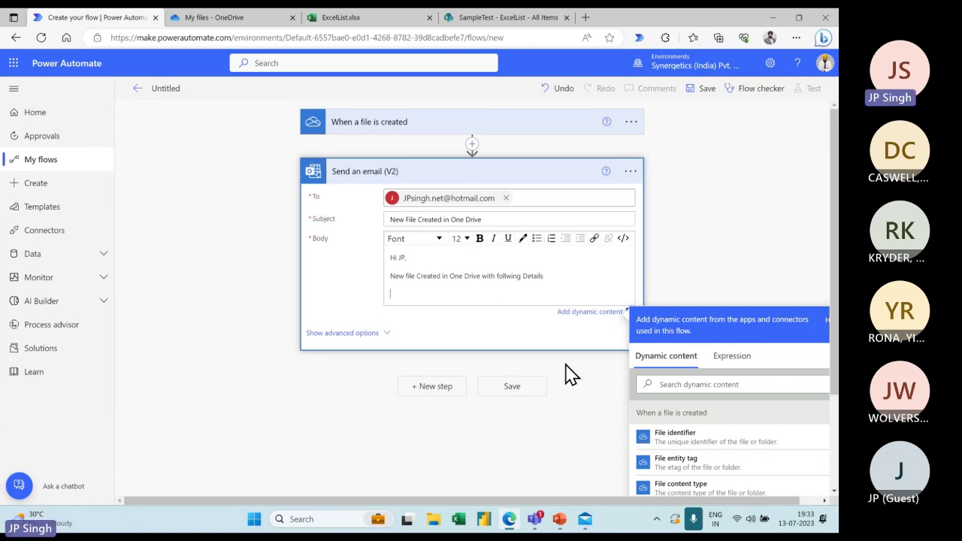
{"action": "left_click", "coordinate": [472, 143]}
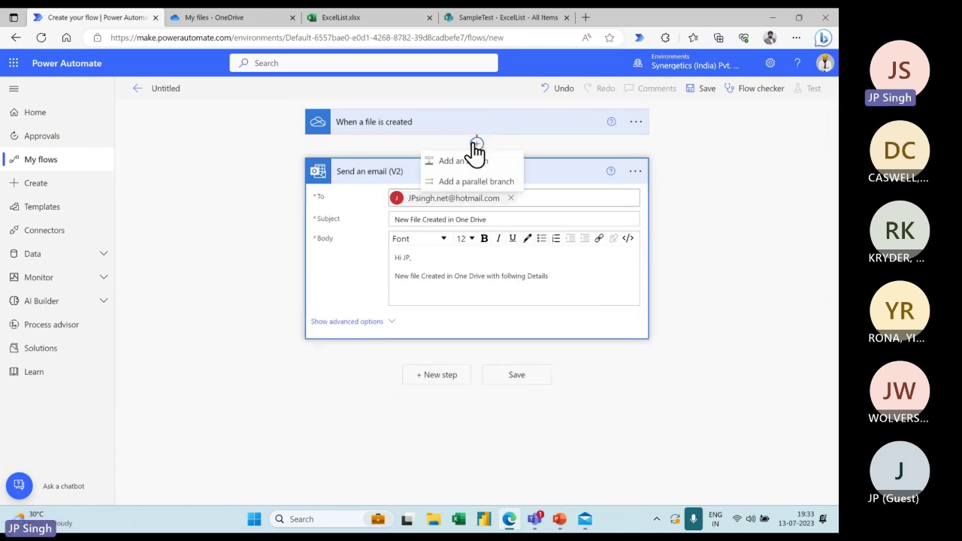
Insert a Data Operation Compose action after the trigger with File name as its input
{"action": "left_click", "coordinate": [466, 161]}
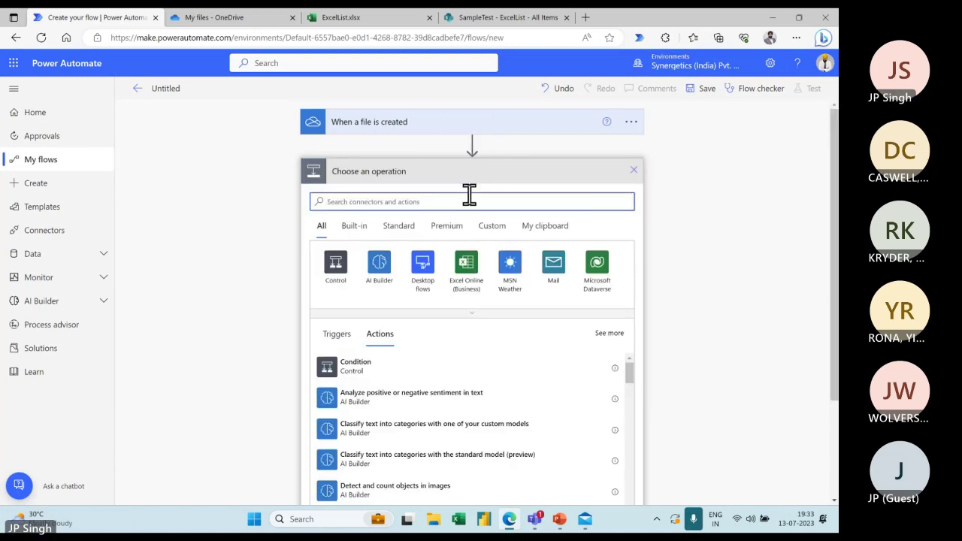
{"action": "type", "text": "compo"}
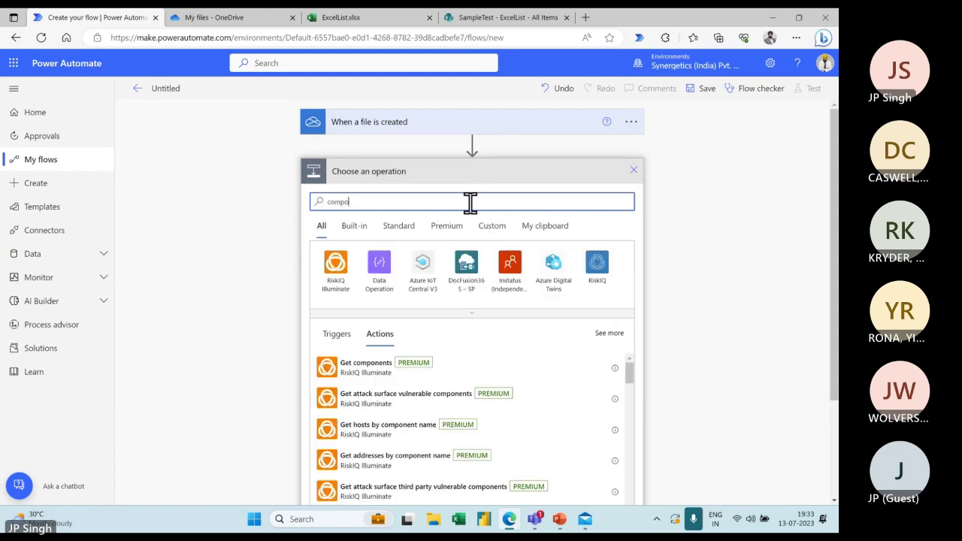
{"action": "left_click", "coordinate": [380, 264]}
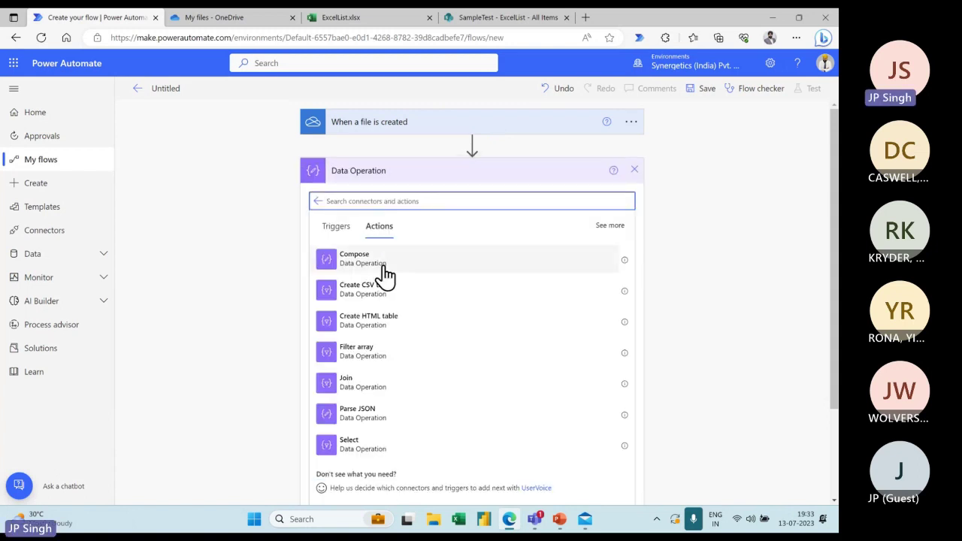
{"action": "left_click", "coordinate": [362, 269]}
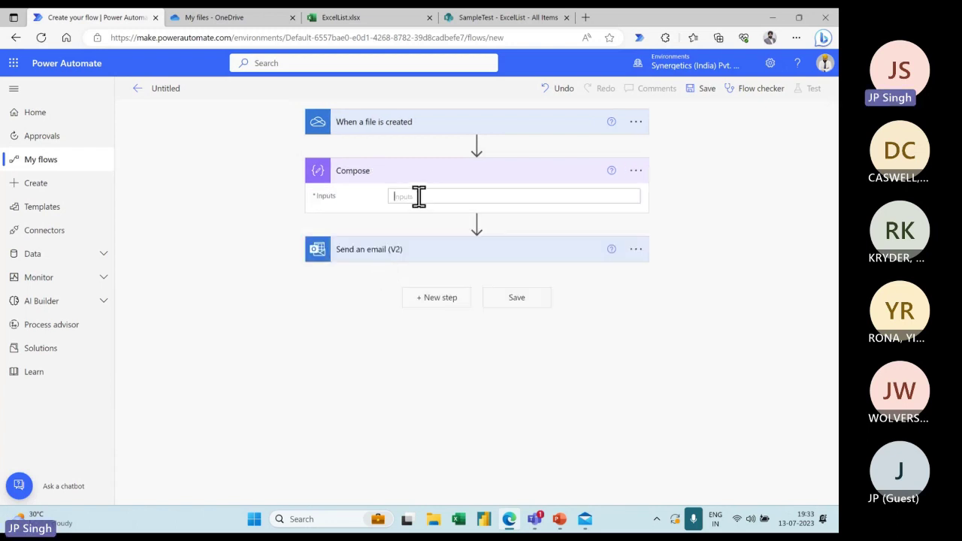
{"action": "left_click", "coordinate": [419, 197]}
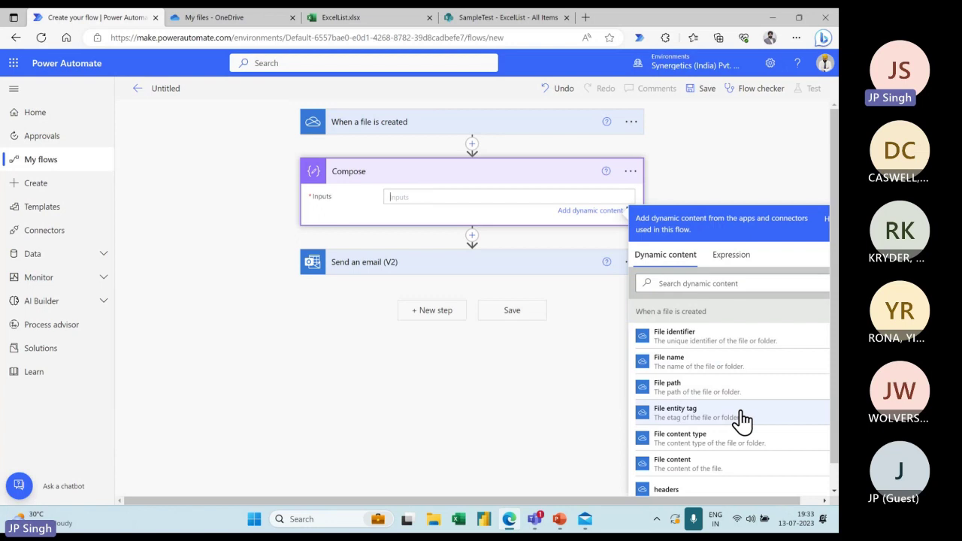
{"action": "left_click", "coordinate": [485, 265]}
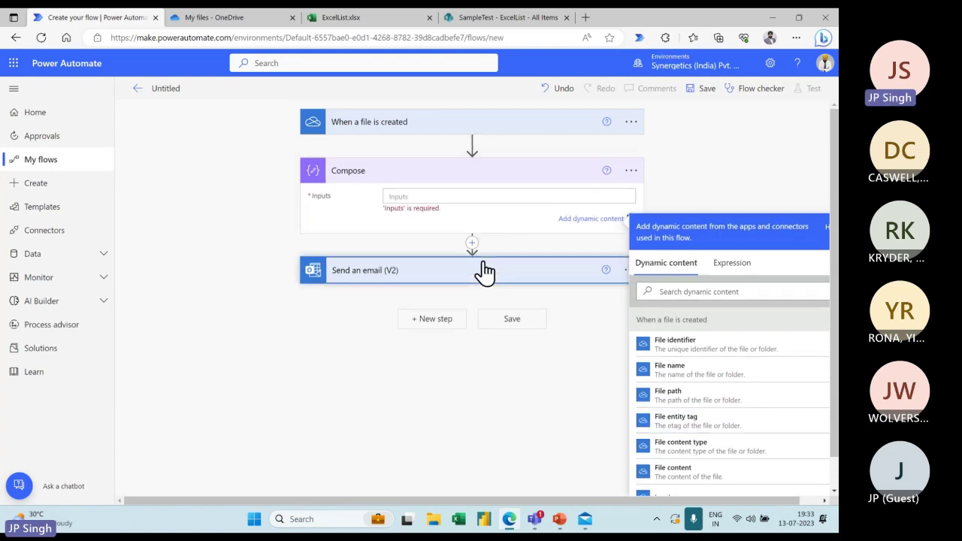
{"action": "left_click", "coordinate": [425, 379]}
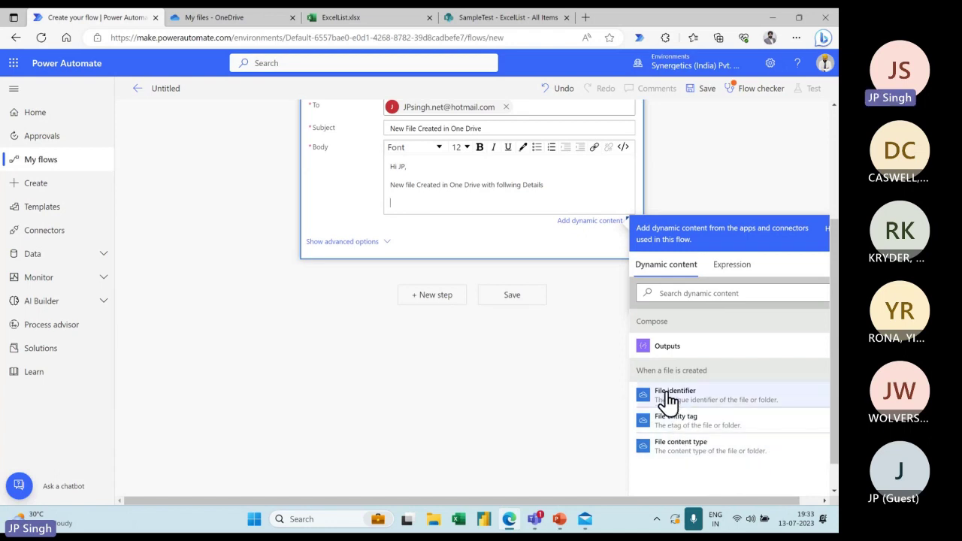
{"action": "scroll", "coordinate": [623, 339], "scroll_direction": "up", "scroll_amount": 3}
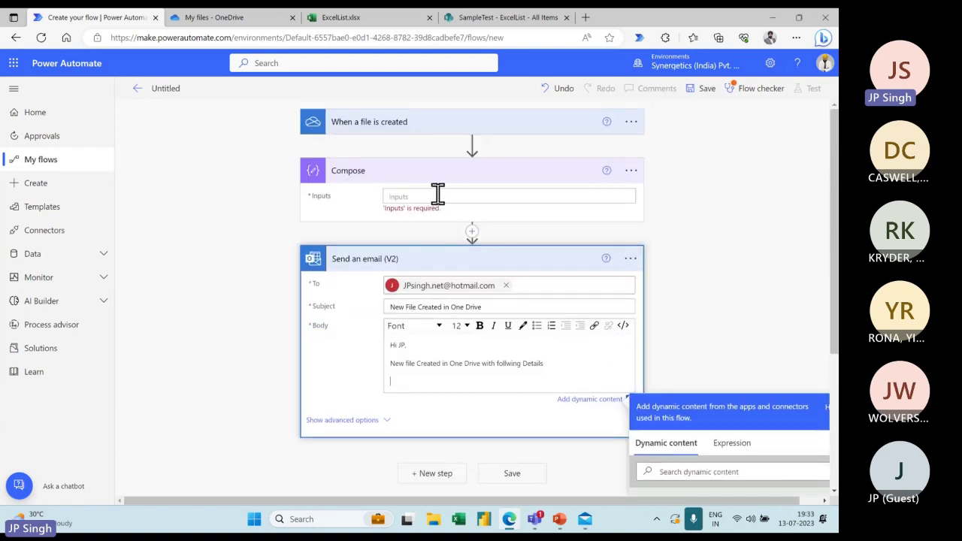
{"action": "left_click", "coordinate": [438, 195]}
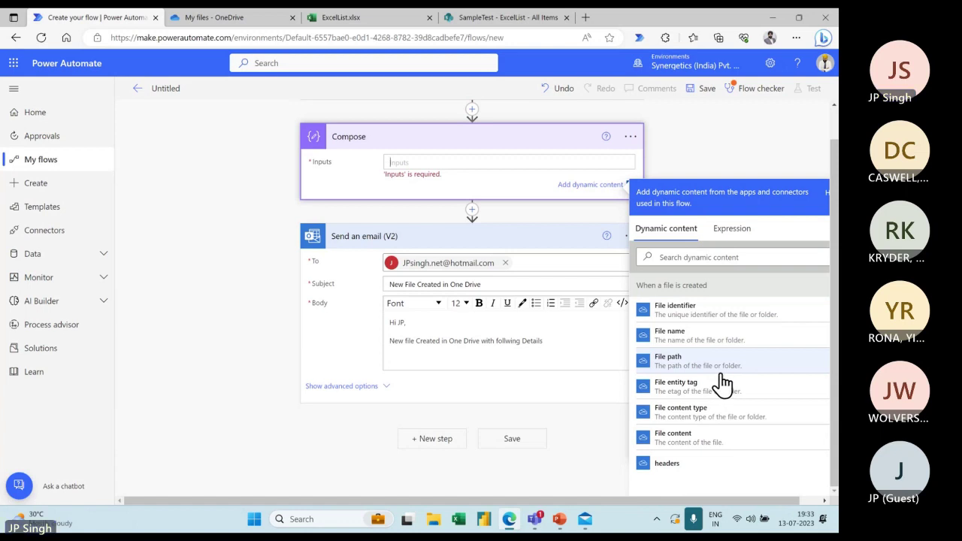
{"action": "left_click", "coordinate": [691, 346]}
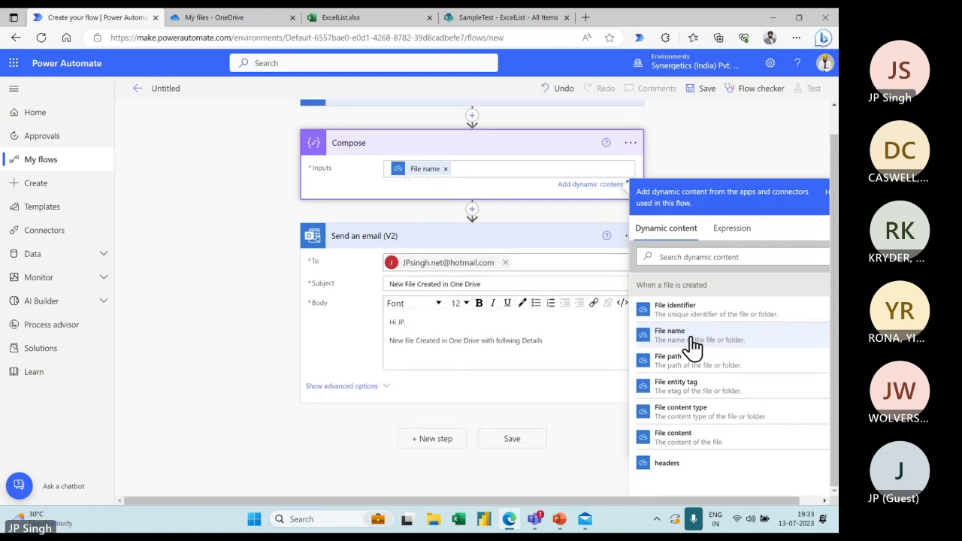
{"action": "left_click", "coordinate": [472, 211]}
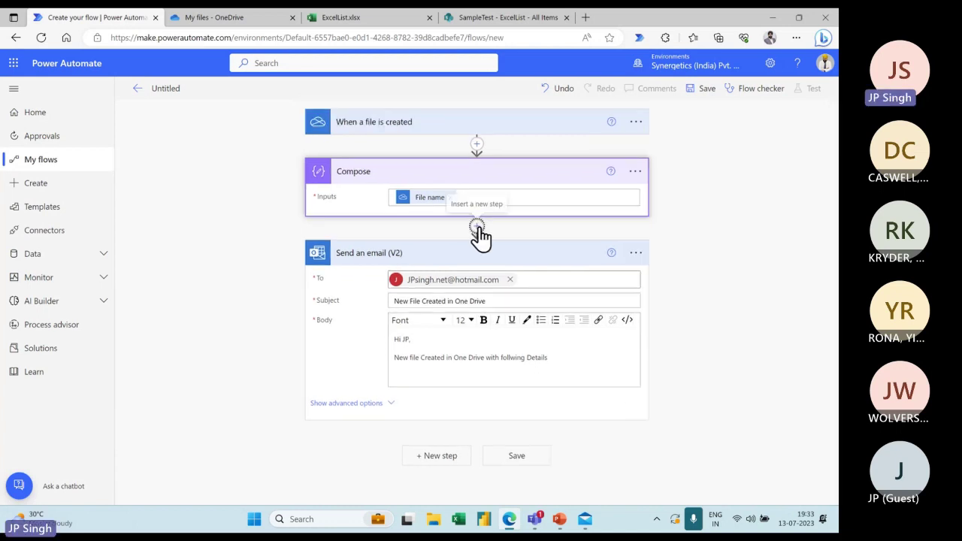
Insert a Data Operation Compose 2 after the first Compose, with File content type as its input
{"action": "left_click", "coordinate": [478, 229]}
{"action": "left_click", "coordinate": [477, 245]}
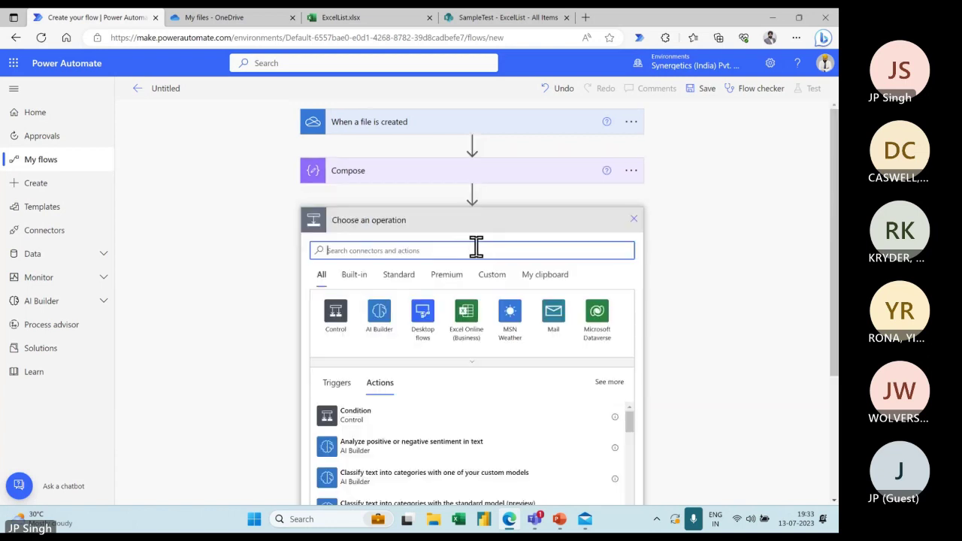
{"action": "type", "text": "com"}
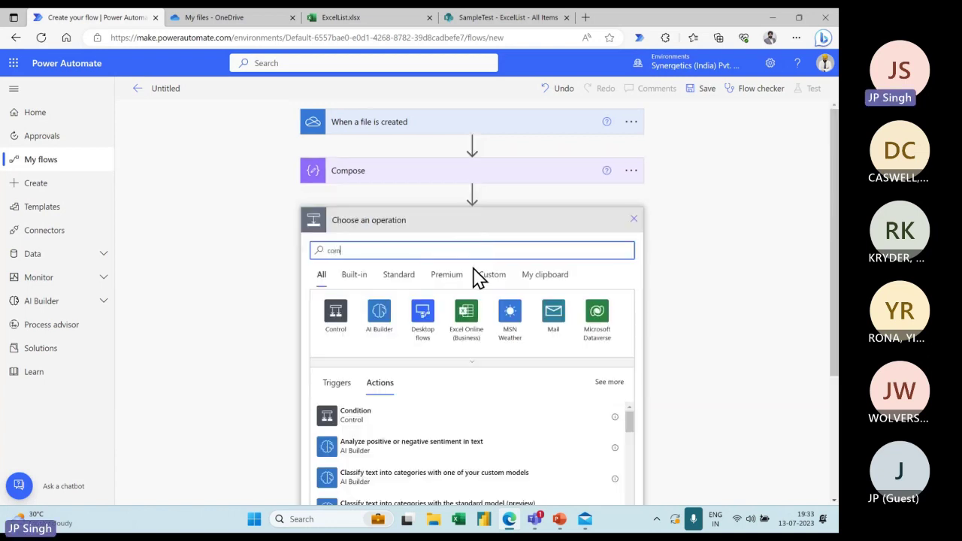
{"action": "type", "text": "po"}
{"action": "left_click", "coordinate": [382, 321]}
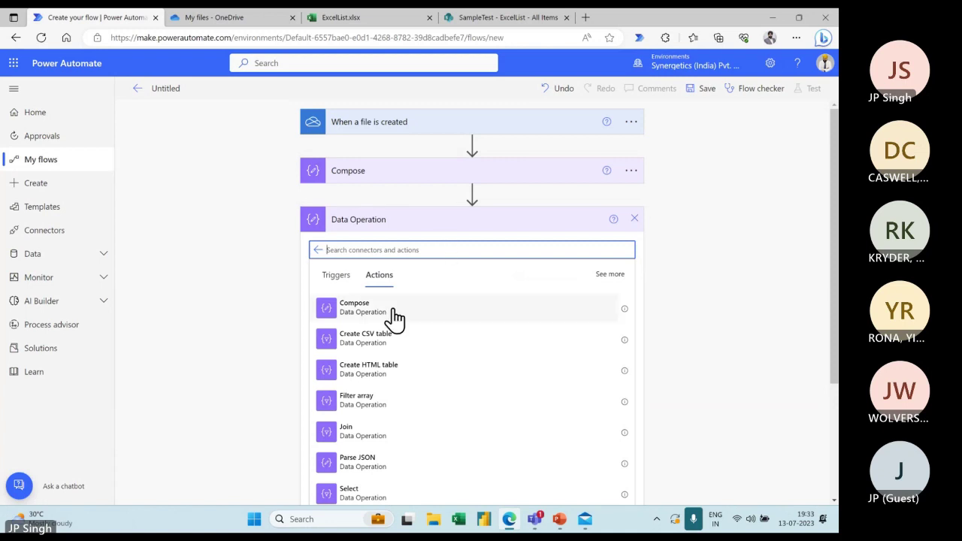
{"action": "left_click", "coordinate": [372, 324]}
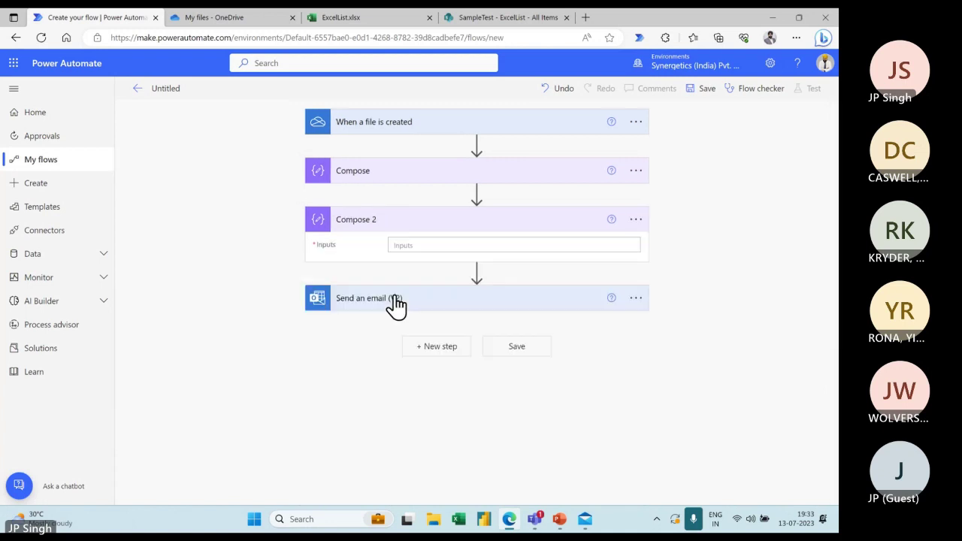
{"action": "left_click", "coordinate": [445, 241]}
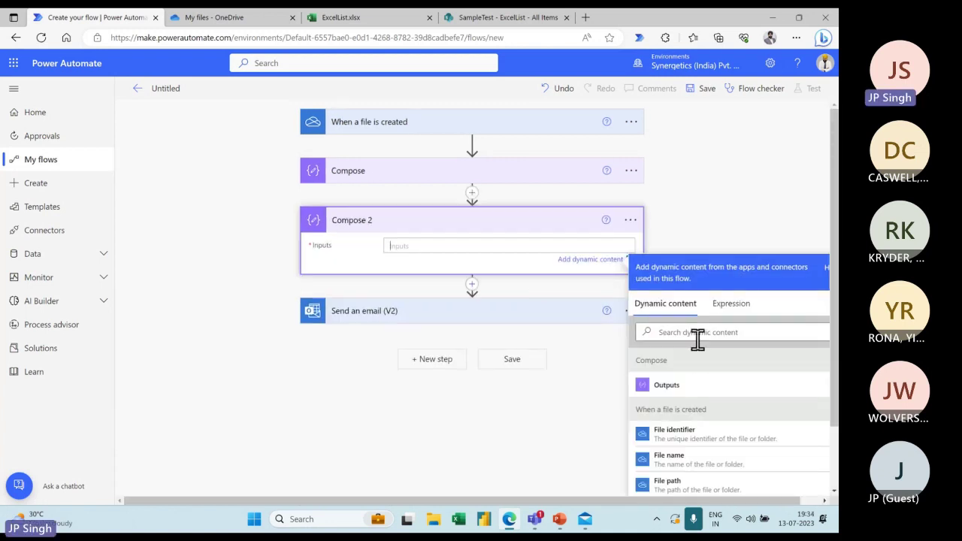
{"action": "scroll", "coordinate": [698, 340], "scroll_direction": "down", "scroll_amount": 3}
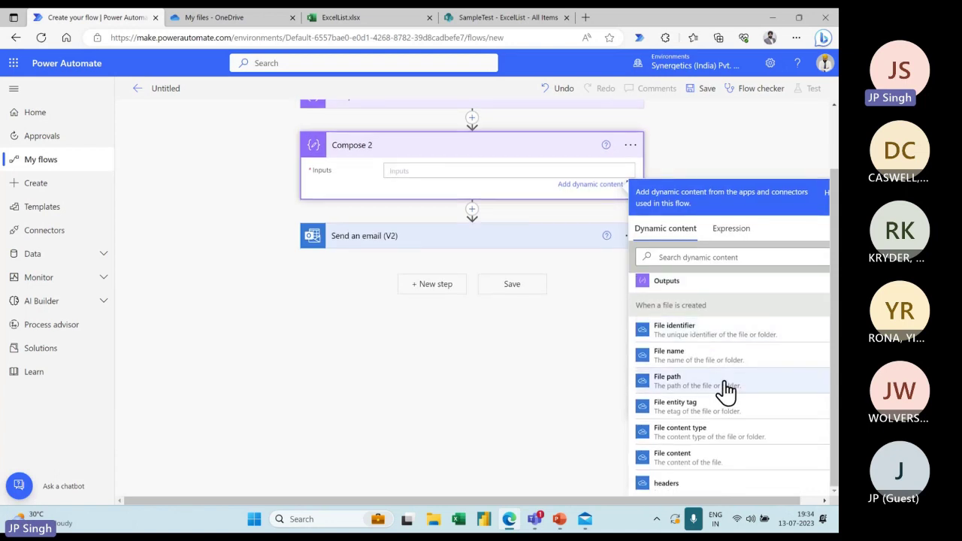
{"action": "left_click", "coordinate": [681, 440]}
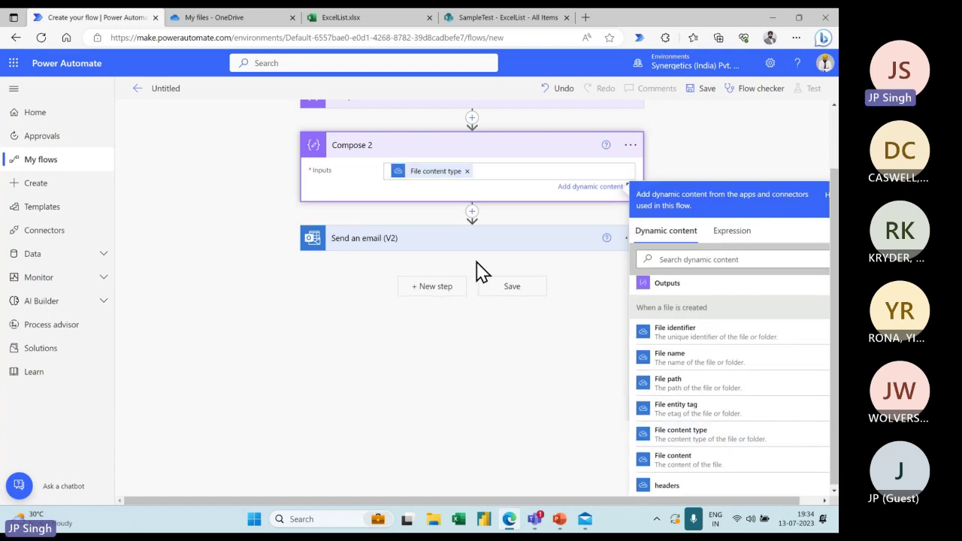
Expand the email step and the first Compose step to review their inputs
{"action": "left_click", "coordinate": [452, 246]}
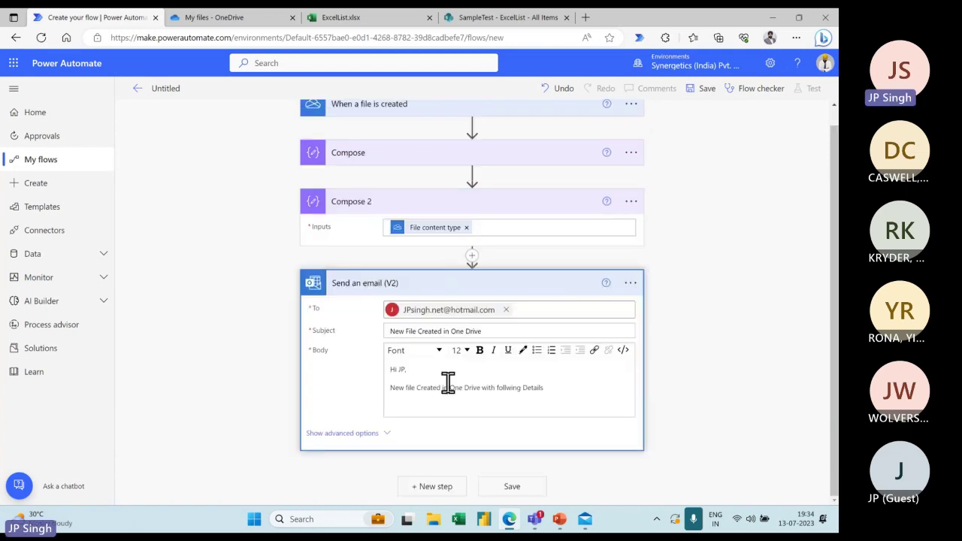
{"action": "left_click", "coordinate": [435, 405]}
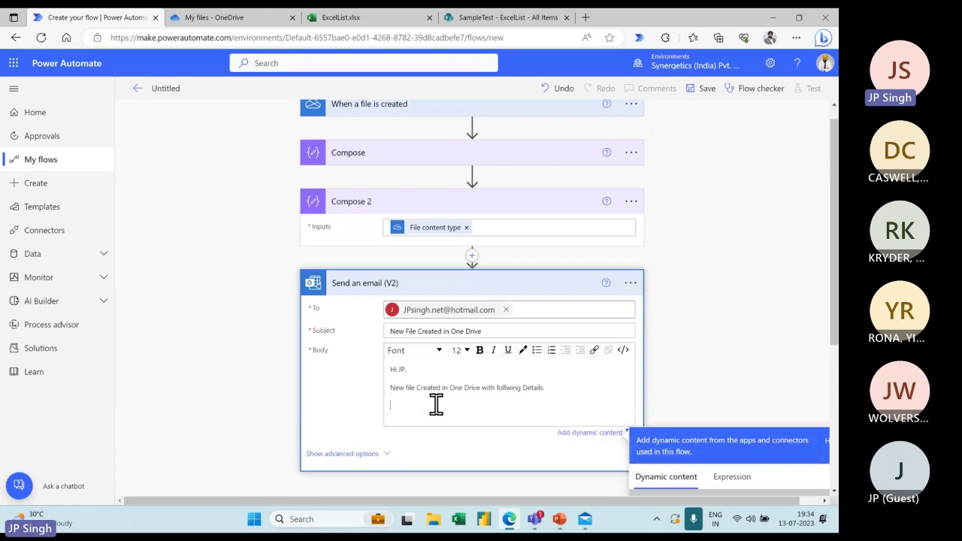
{"action": "scroll", "coordinate": [613, 391], "scroll_direction": "down", "scroll_amount": 2}
{"action": "scroll", "coordinate": [690, 383], "scroll_direction": "down", "scroll_amount": 1}
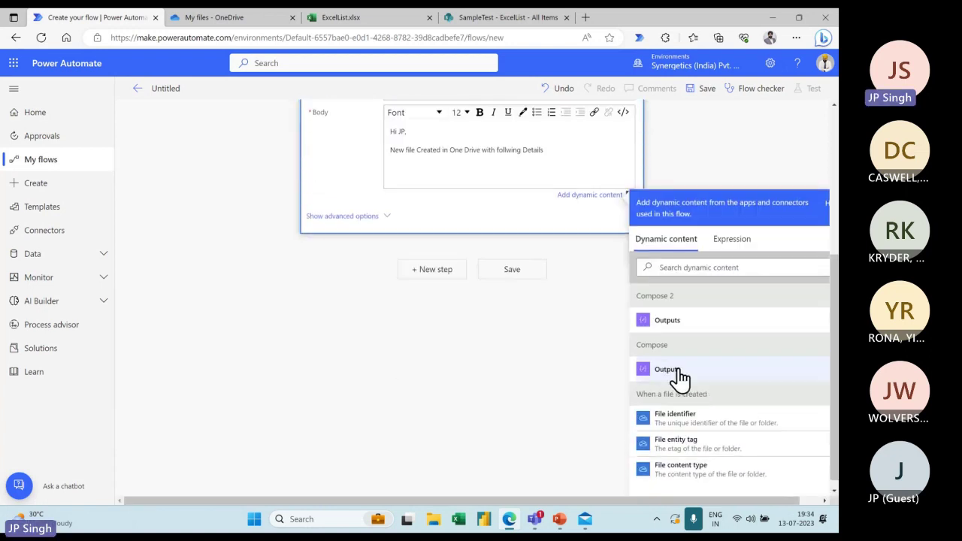
{"action": "scroll", "coordinate": [466, 229], "scroll_direction": "up", "scroll_amount": 4}
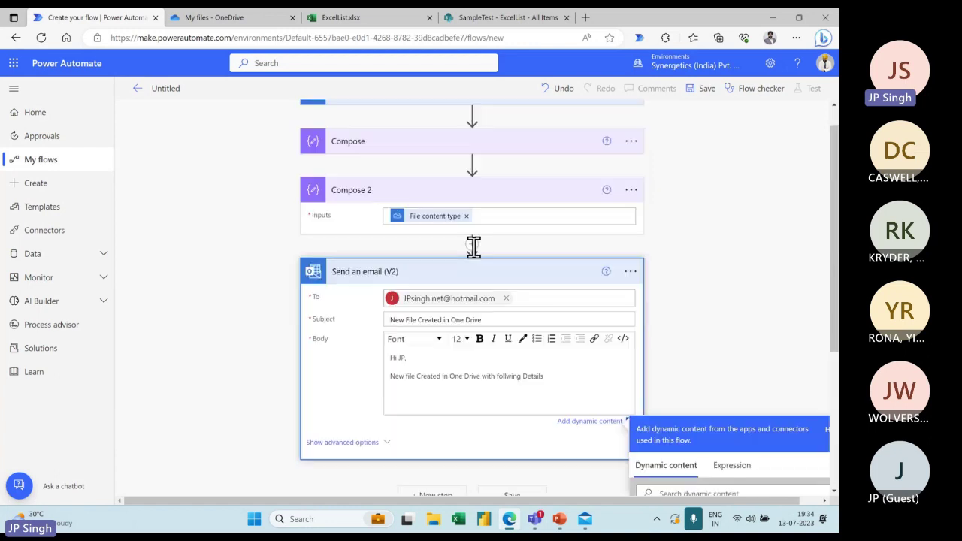
{"action": "left_click", "coordinate": [468, 161]}
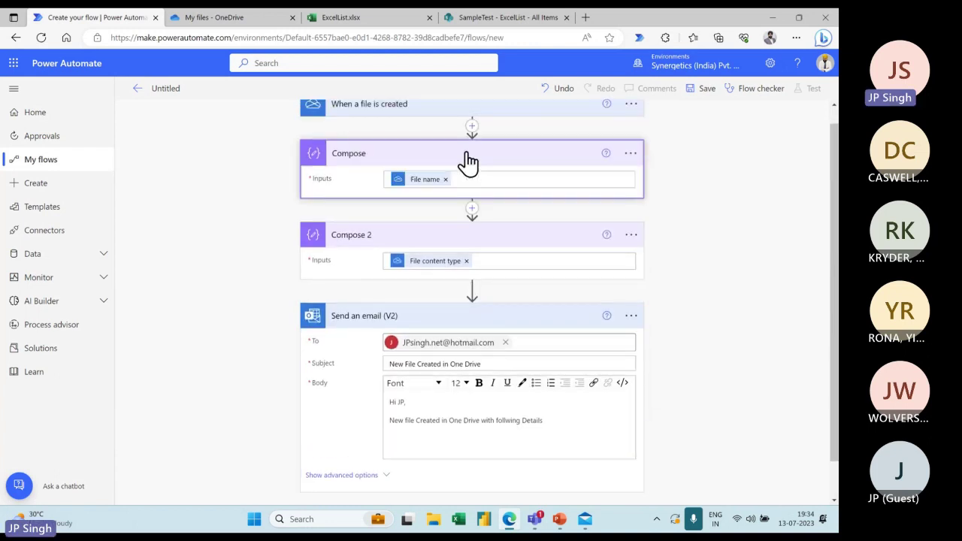
{"action": "scroll", "coordinate": [494, 301], "scroll_direction": "down", "scroll_amount": 1}
Write 'File Name' with Compose Outputs and 'File Type' with Compose 2 Outputs in the email body
{"action": "left_click", "coordinate": [436, 400]}
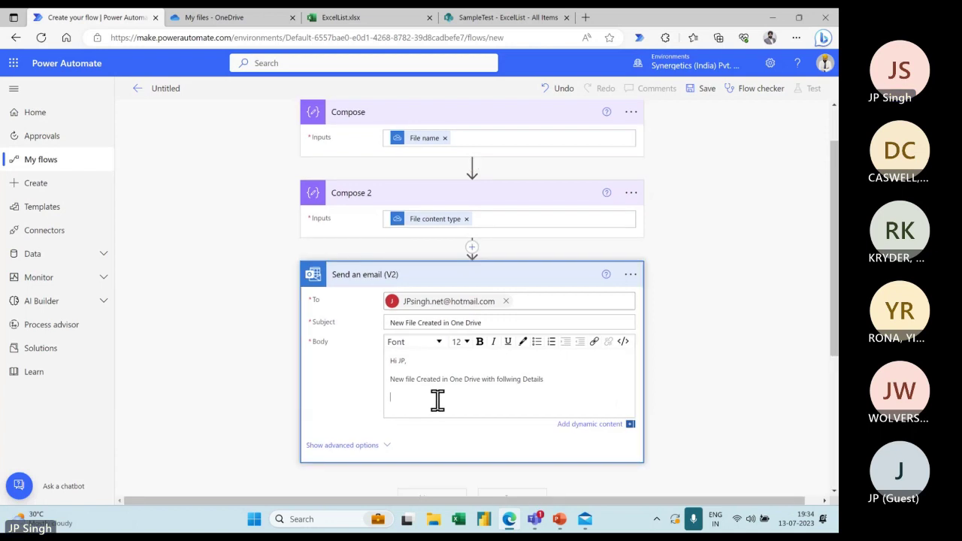
{"action": "type", "text": "File"}
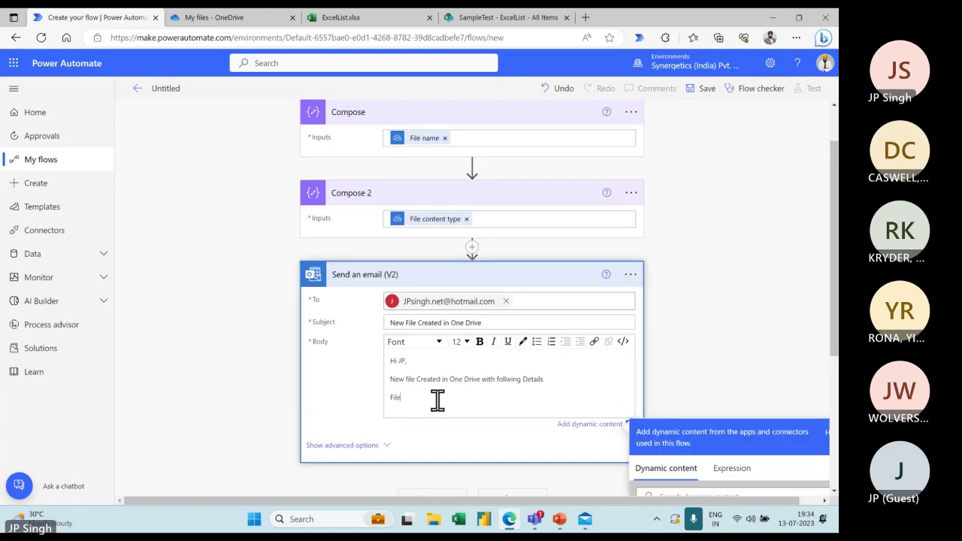
{"action": "type", "text": " Name :"}
{"action": "scroll", "coordinate": [649, 370], "scroll_direction": "down", "scroll_amount": 3}
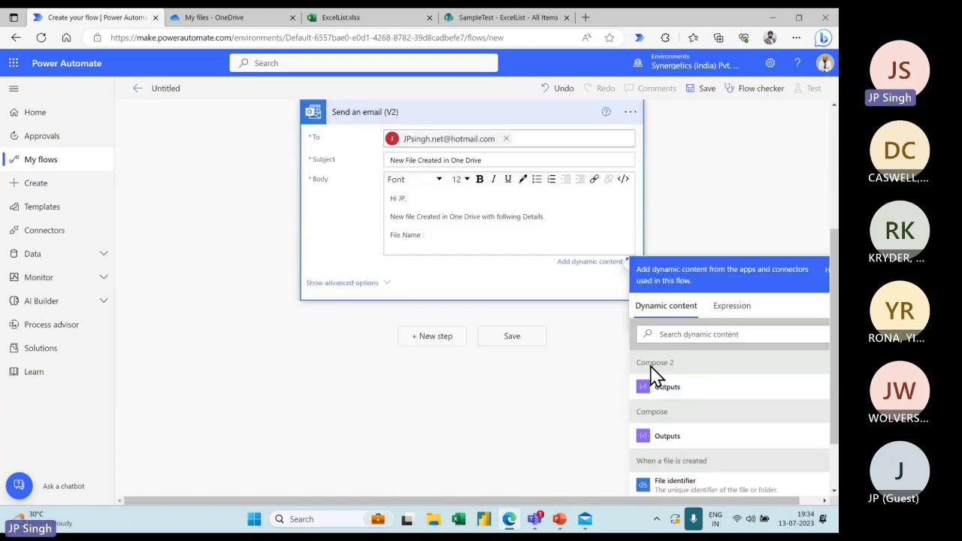
{"action": "left_click", "coordinate": [673, 426]}
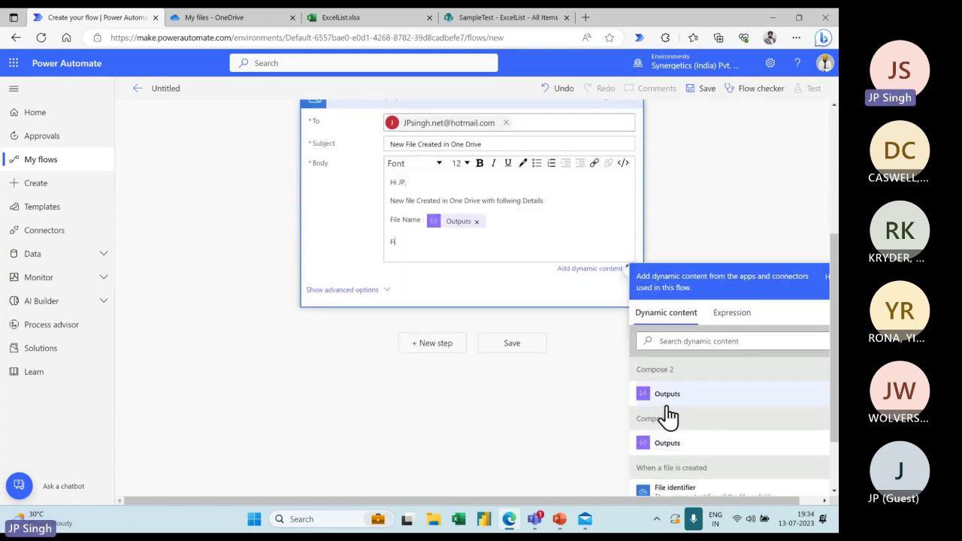
{"action": "type", "text": "File Type :"}
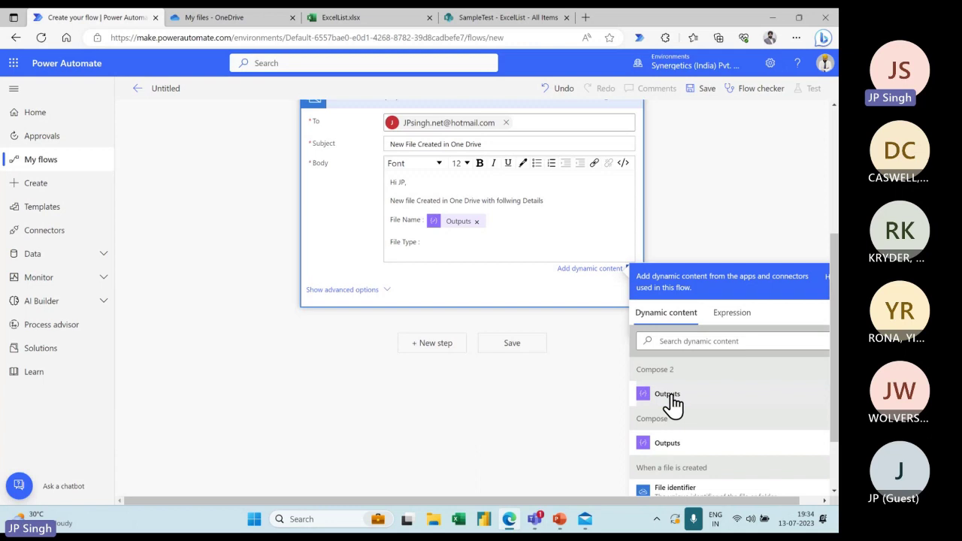
{"action": "left_click", "coordinate": [668, 394]}
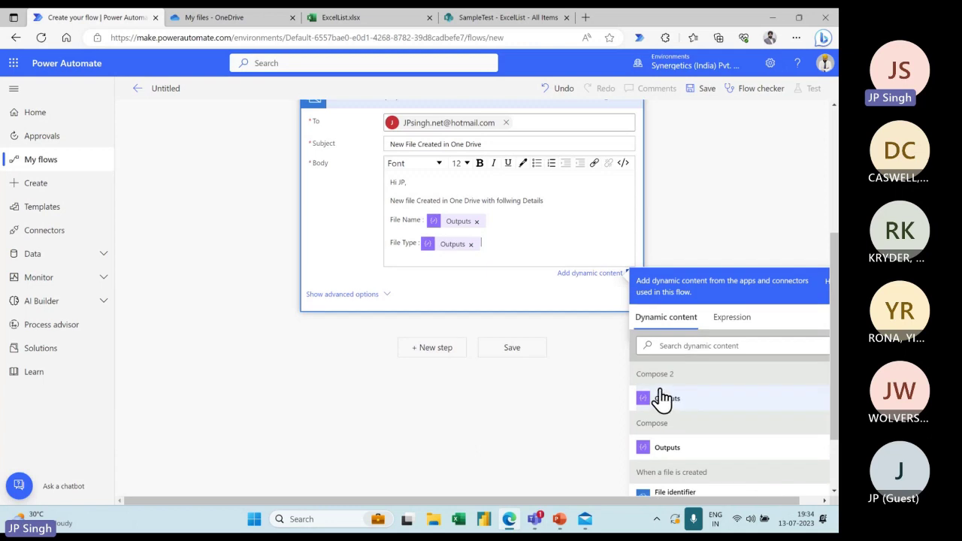
{"action": "scroll", "coordinate": [527, 305], "scroll_direction": "up", "scroll_amount": 2}
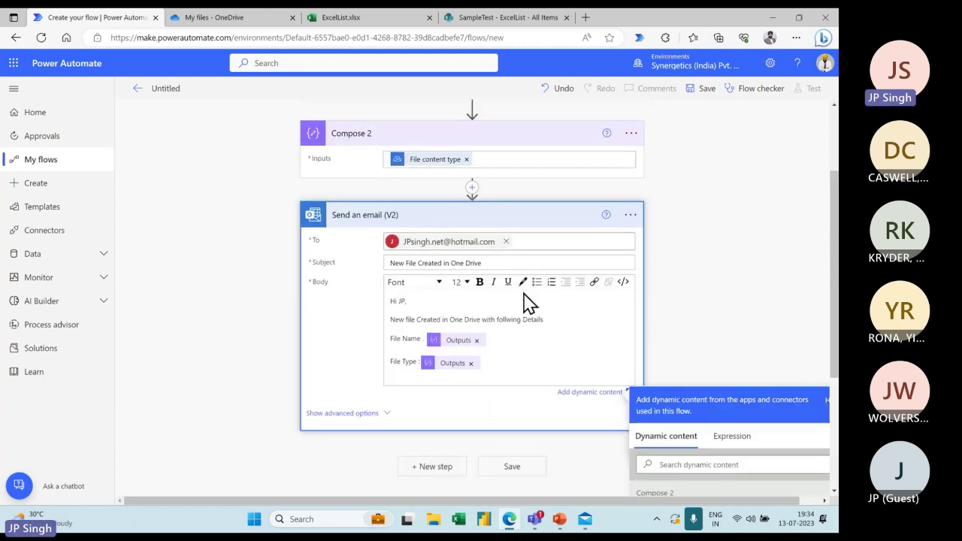
Rename the flow 'Create File in One Drive', save it, and go to OneDrive's My files
{"action": "left_click", "coordinate": [185, 92]}
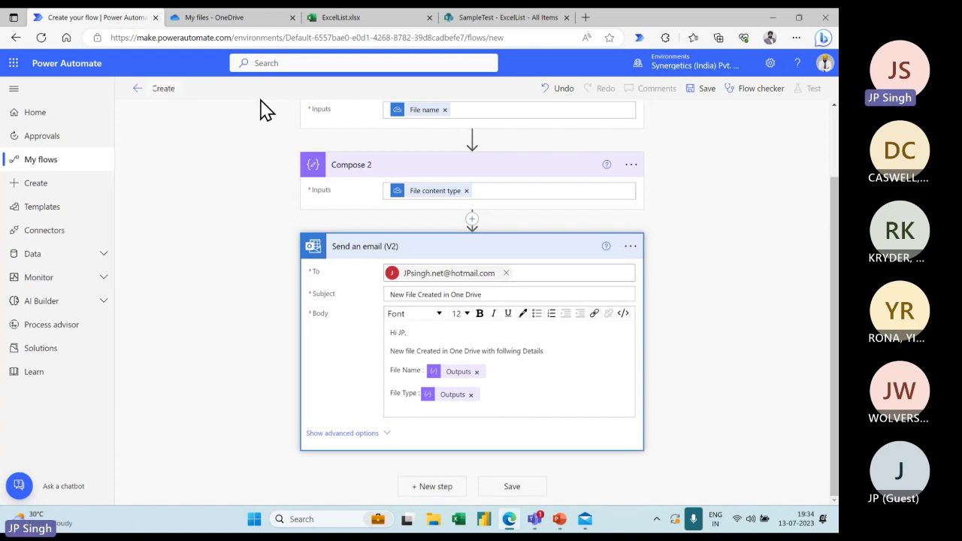
{"action": "type", "text": "Create File in"}
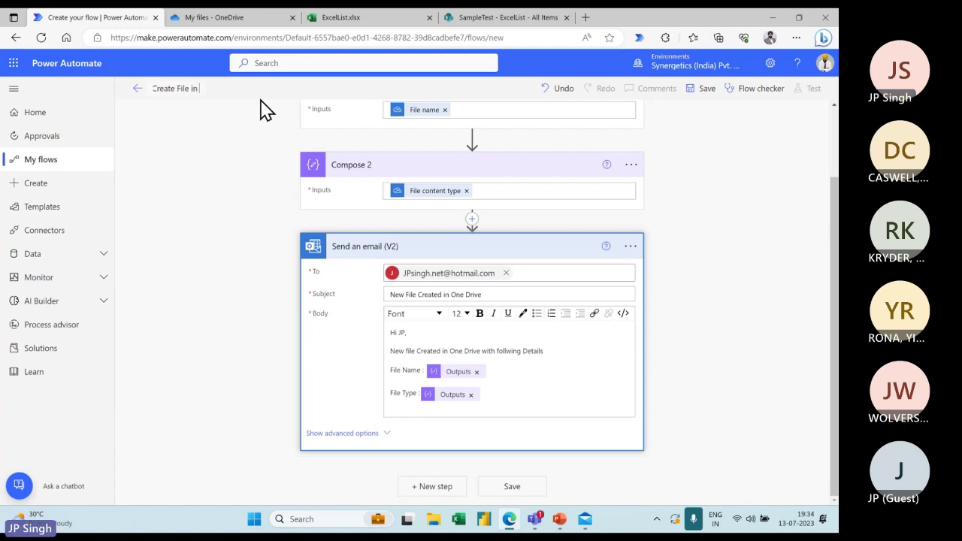
{"action": "type", "text": " One Drive"}
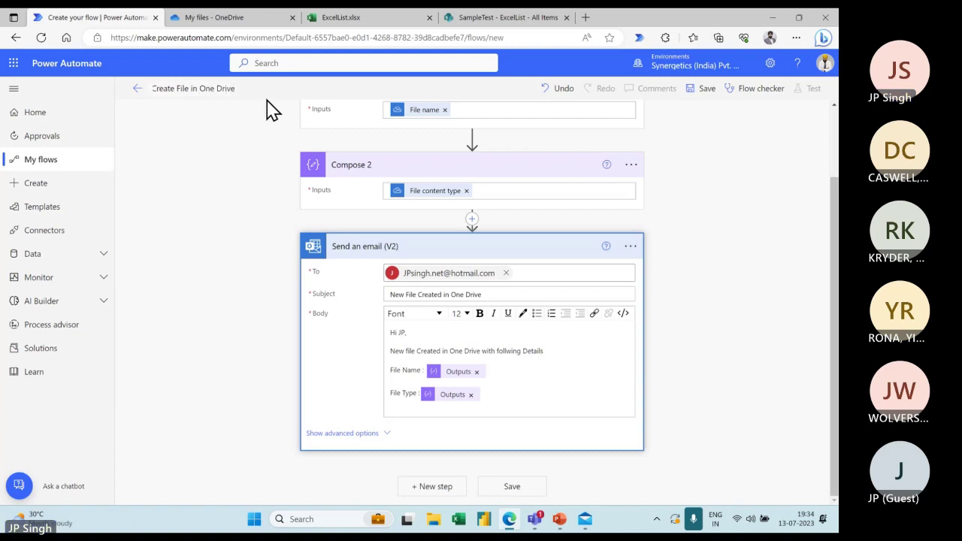
{"action": "left_click", "coordinate": [702, 88]}
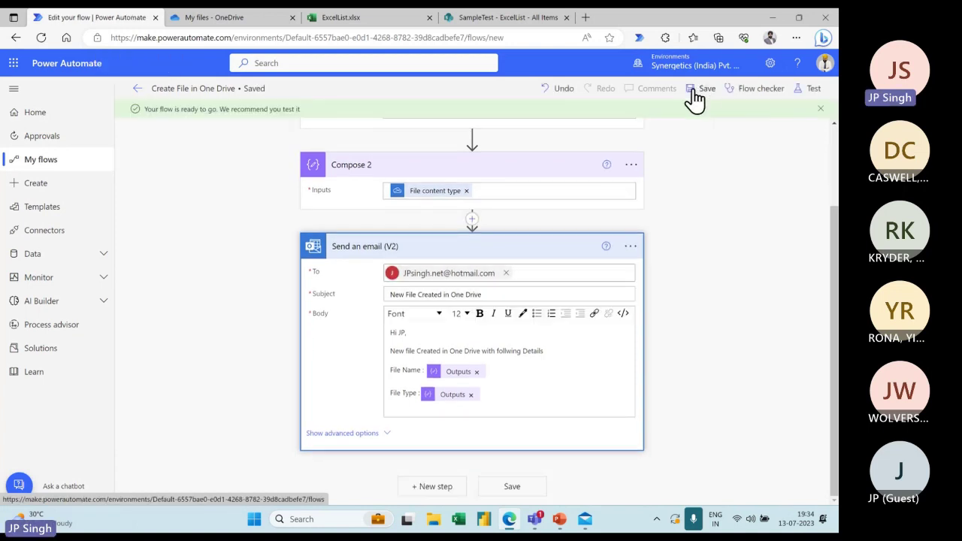
{"action": "left_click", "coordinate": [252, 19]}
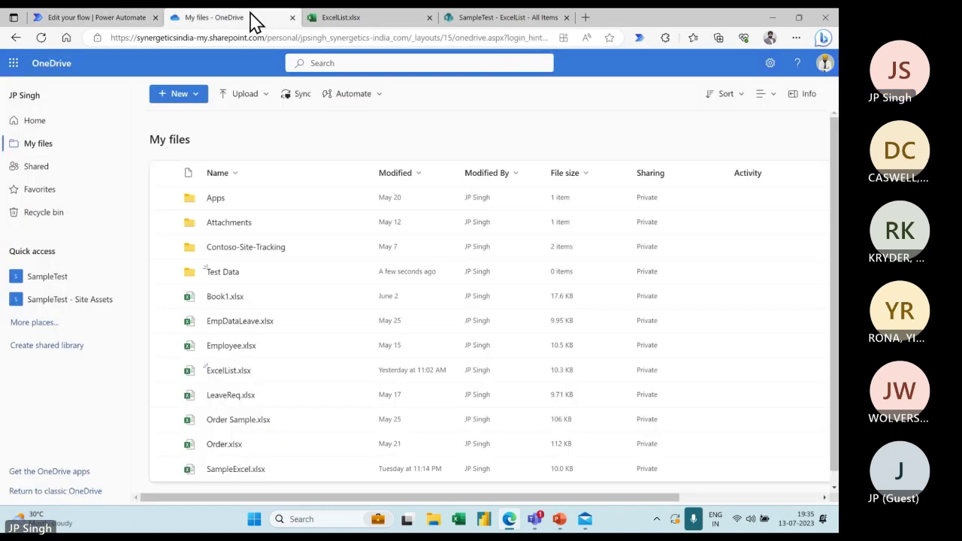
Create a new Excel workbook inside the Test Data folder
{"action": "left_click", "coordinate": [228, 274]}
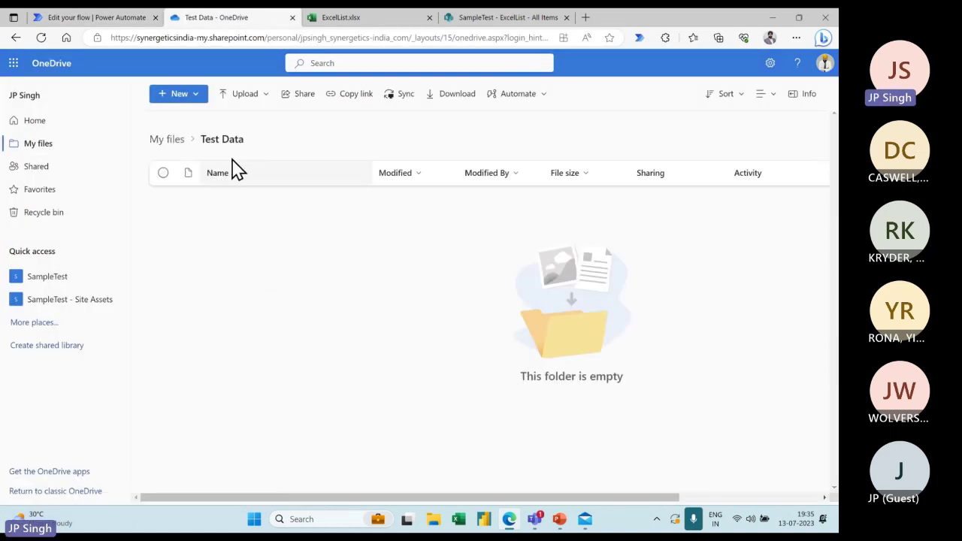
{"action": "left_click", "coordinate": [189, 96]}
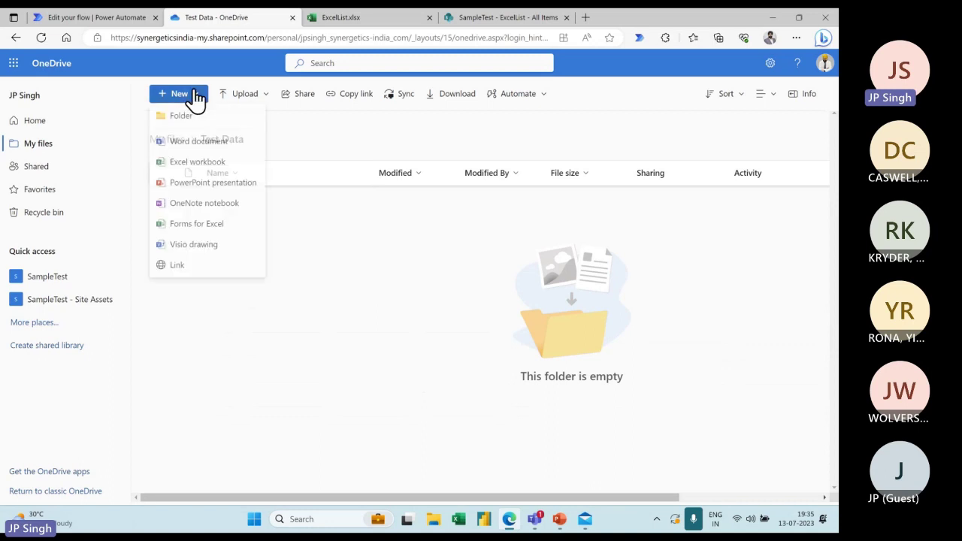
{"action": "left_click", "coordinate": [202, 169]}
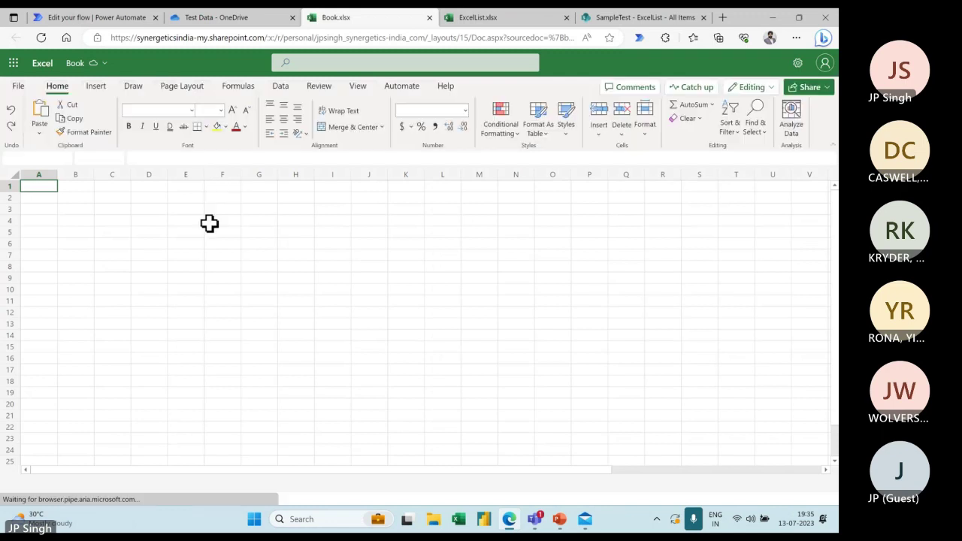
Enter 'Sample date' in cell A1 of Book.xlsx, then delete the old email in Mail
{"action": "type", "text": "Samp"}
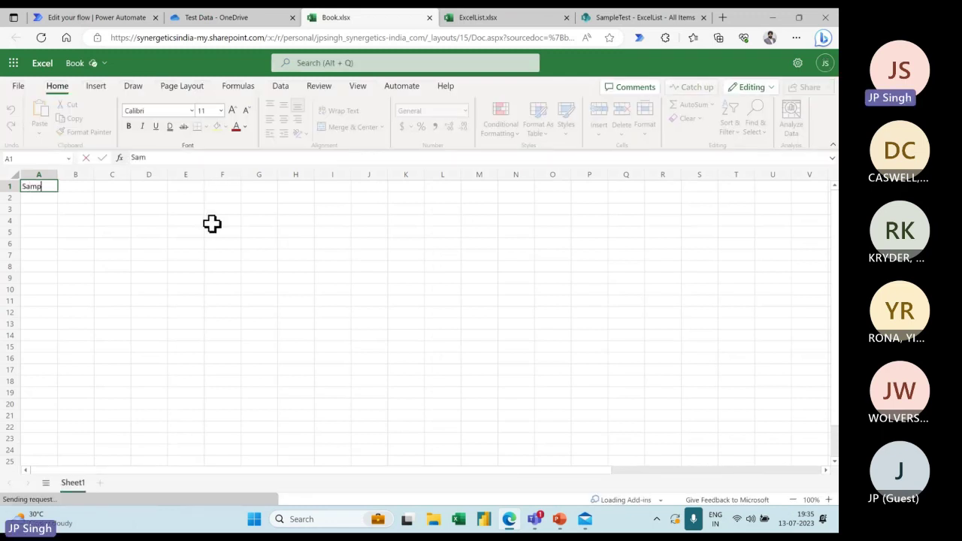
{"action": "type", "text": "le date"}
{"action": "key", "text": "Return"}
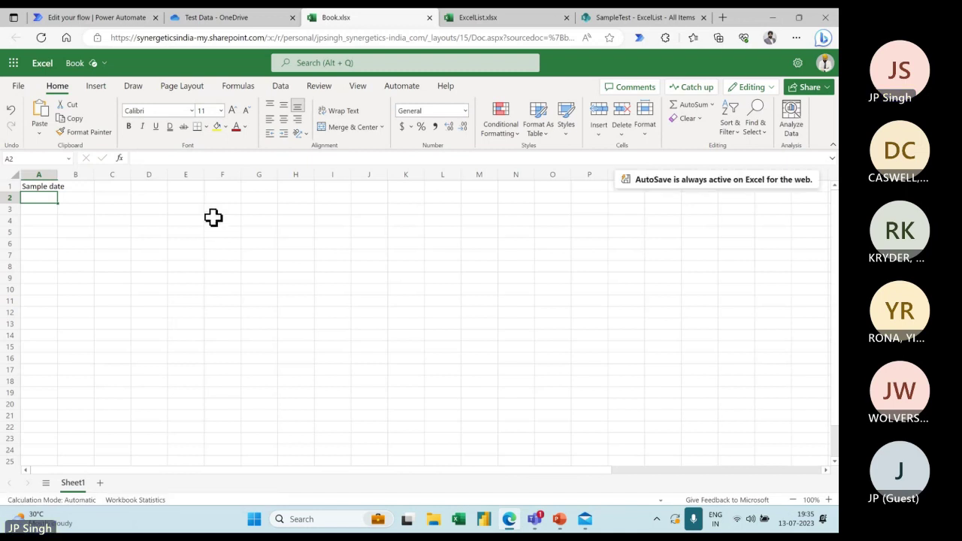
{"action": "left_click", "coordinate": [104, 66]}
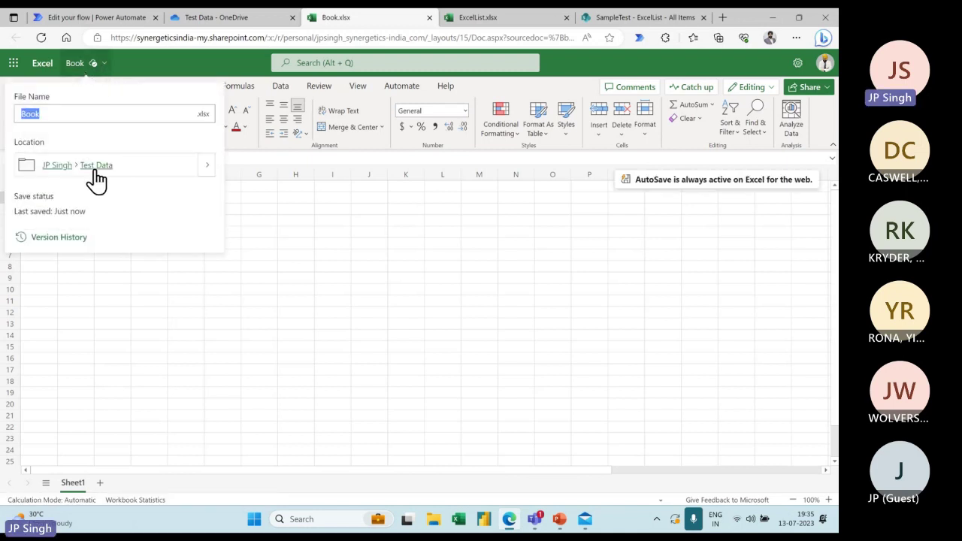
{"action": "left_click", "coordinate": [584, 518]}
{"action": "left_click", "coordinate": [343, 95]}
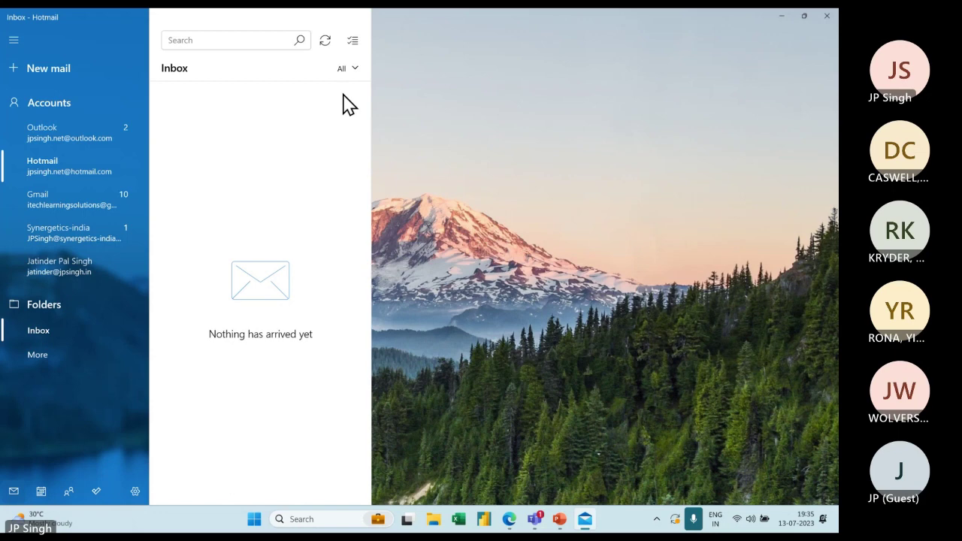
Sync the Hotmail inbox twice, find no new mail, and return to the Book workbook
{"action": "left_click", "coordinate": [326, 40]}
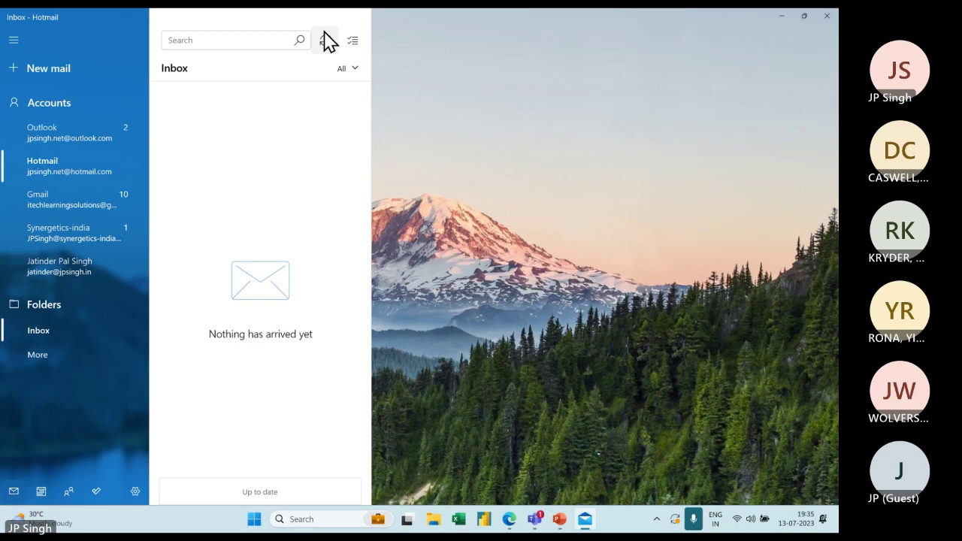
{"action": "left_click", "coordinate": [325, 40]}
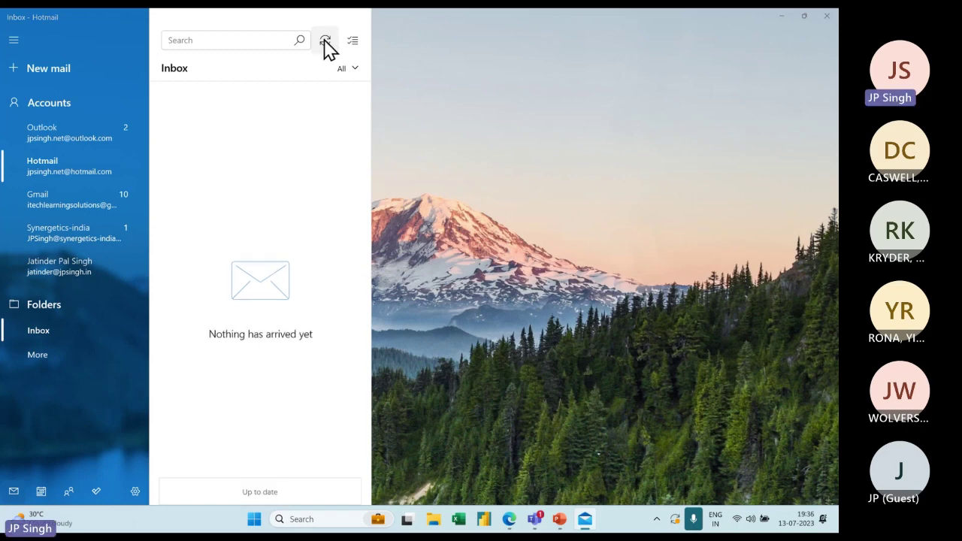
{"action": "key", "text": "alt+Tab"}
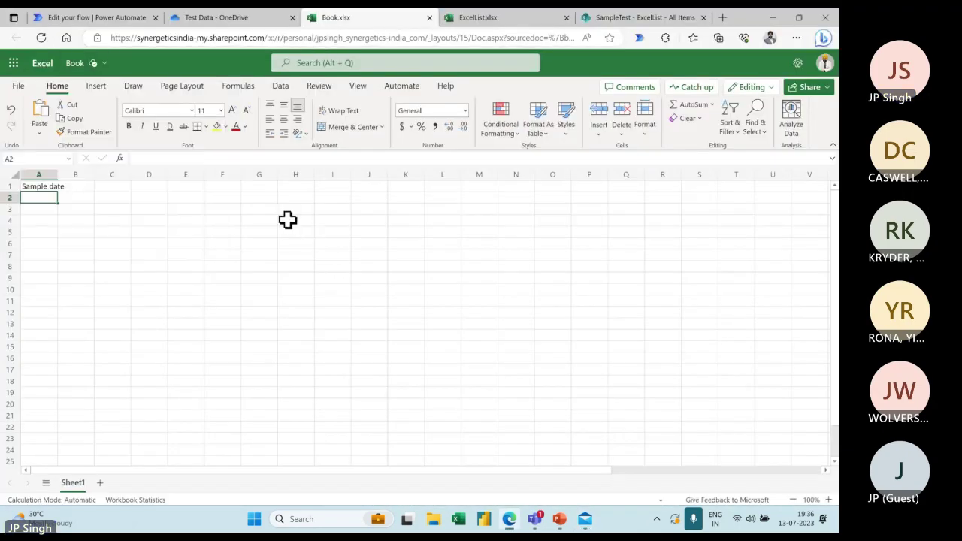
Check Book.xlsx's details, confirm it's listed in Test Data, then go to the SampleTest ExcelList page
{"action": "left_click", "coordinate": [106, 64]}
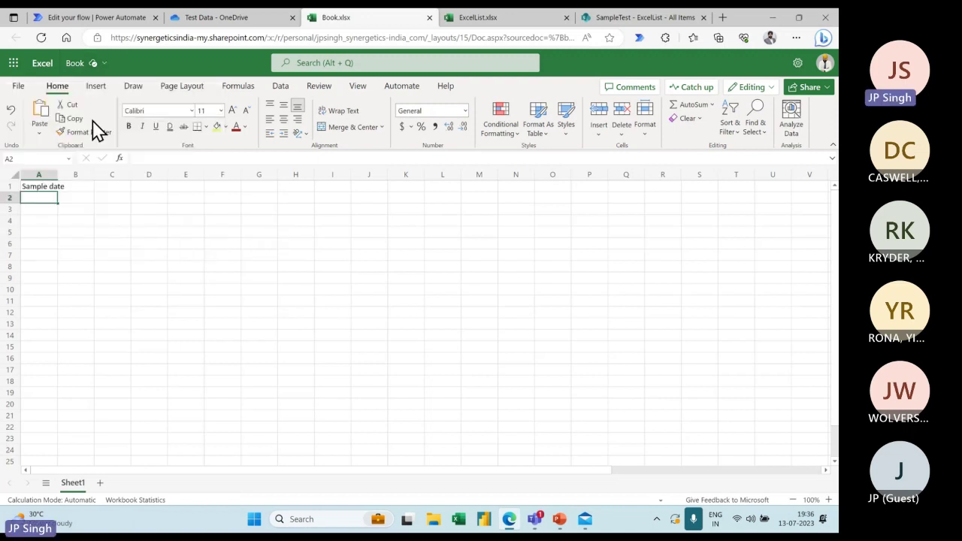
{"action": "left_click", "coordinate": [220, 19]}
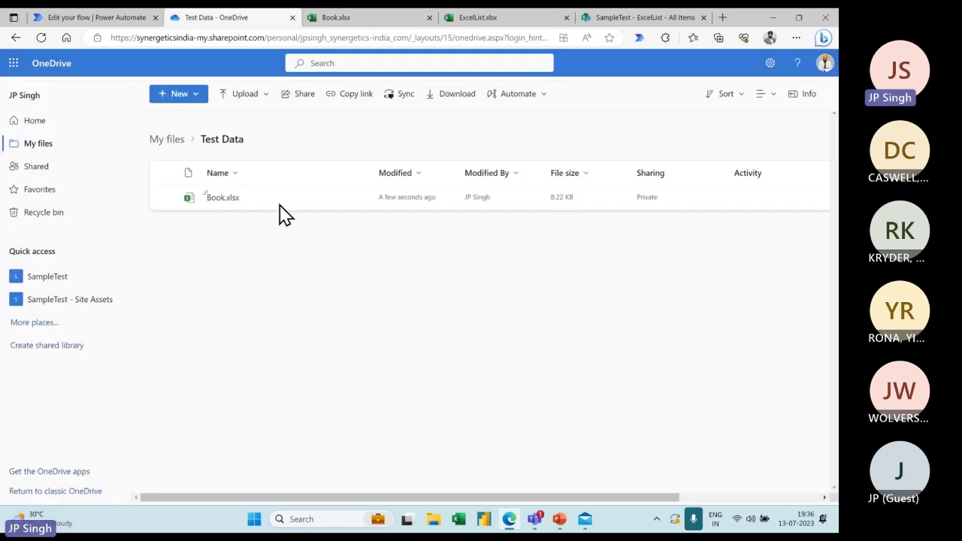
{"action": "left_click", "coordinate": [658, 18]}
Review the 'When a file is created' trigger's /Test Data folder and advanced options, then save the flow
{"action": "left_click", "coordinate": [133, 19]}
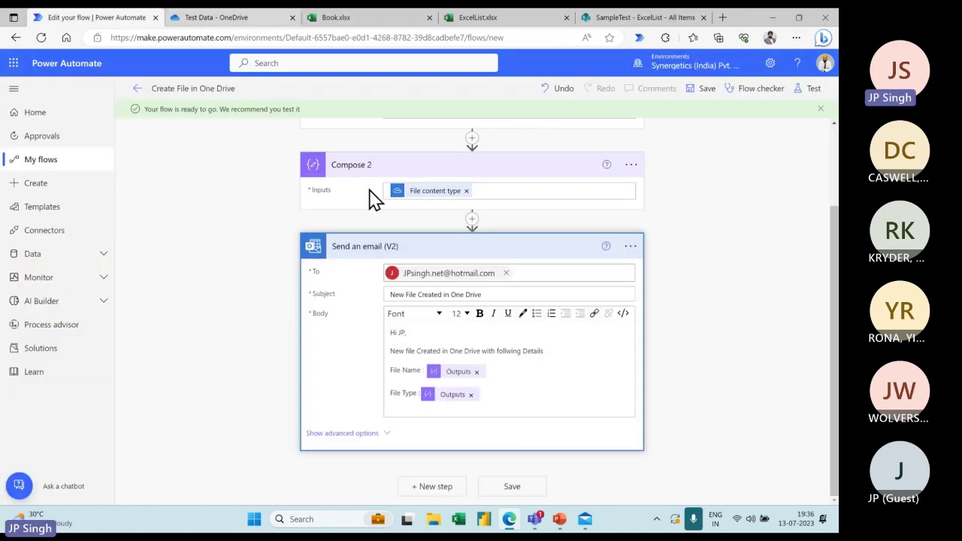
{"action": "scroll", "coordinate": [456, 175], "scroll_direction": "up", "scroll_amount": 3}
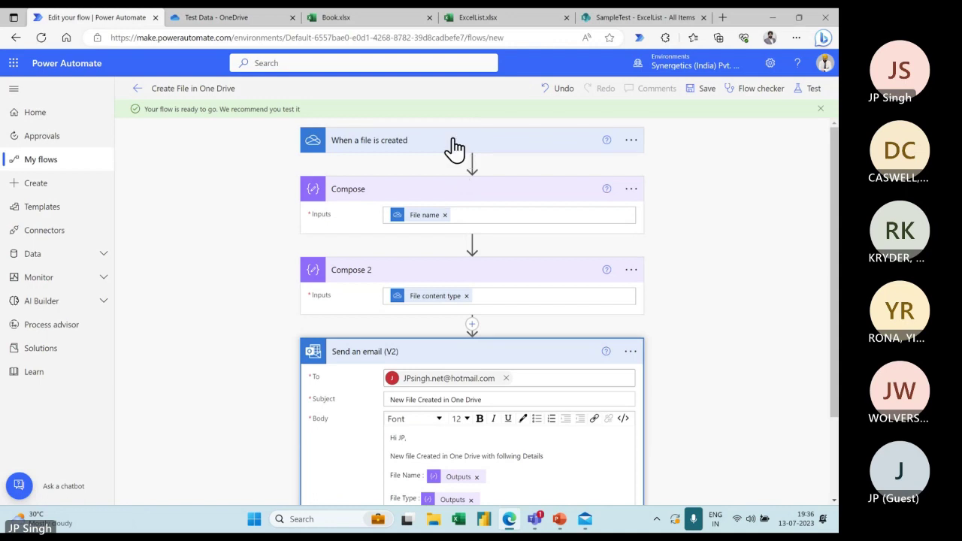
{"action": "left_click", "coordinate": [454, 145]}
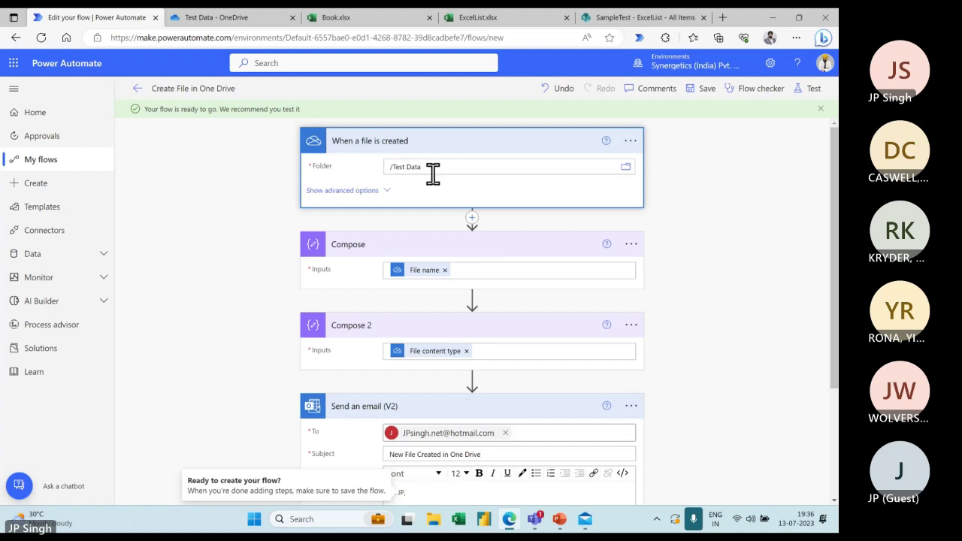
{"action": "left_click", "coordinate": [346, 193]}
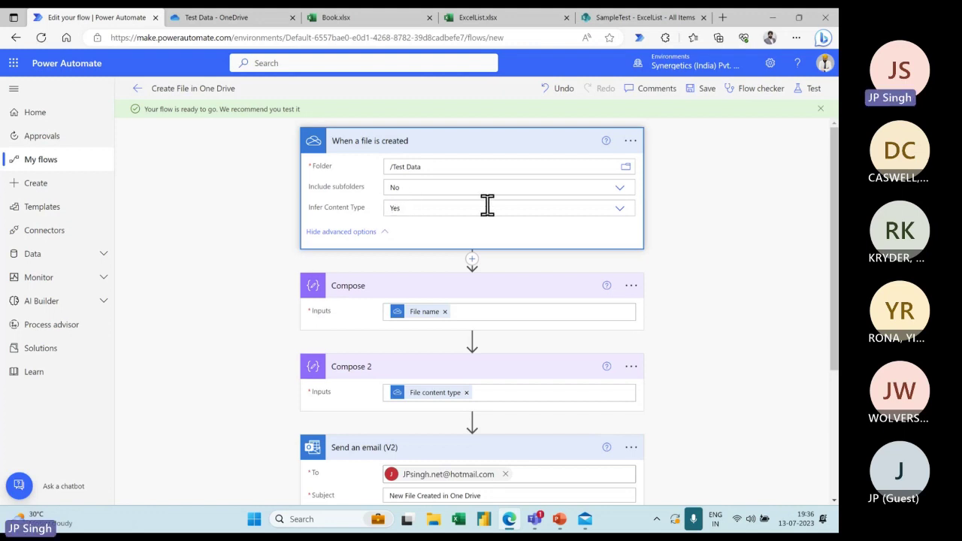
{"action": "left_click", "coordinate": [705, 90]}
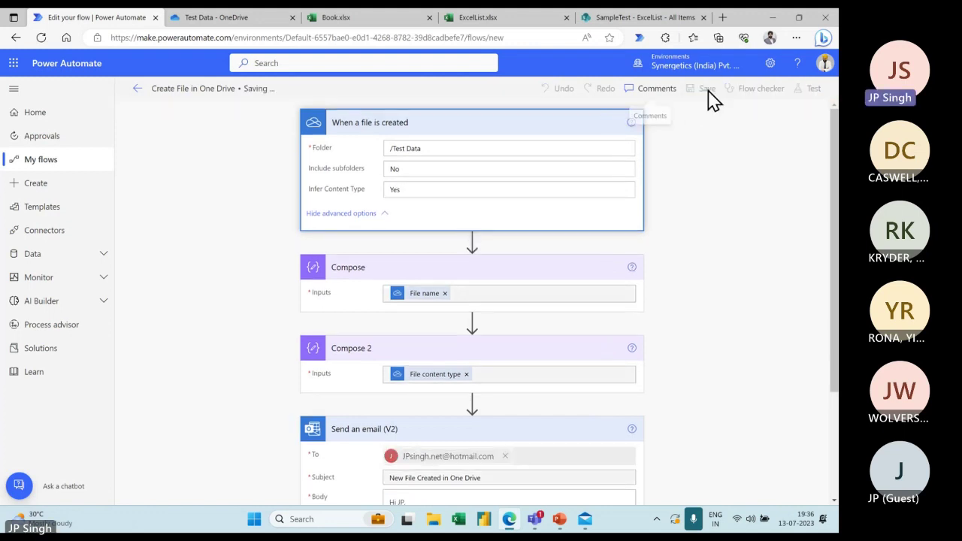
{"action": "scroll", "coordinate": [696, 201], "scroll_direction": "down", "scroll_amount": 2}
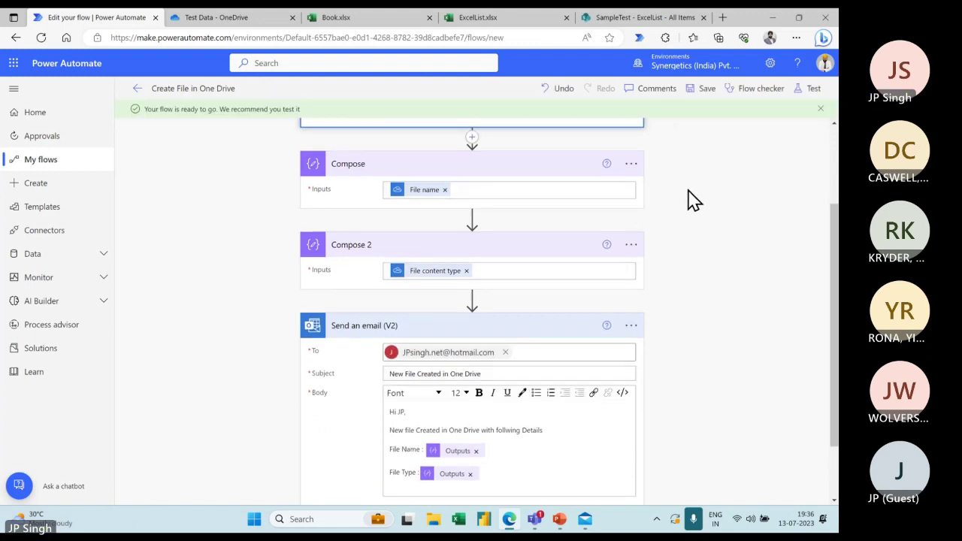
Start a manual test of the flow from the Test Flow panel
{"action": "left_click", "coordinate": [810, 90]}
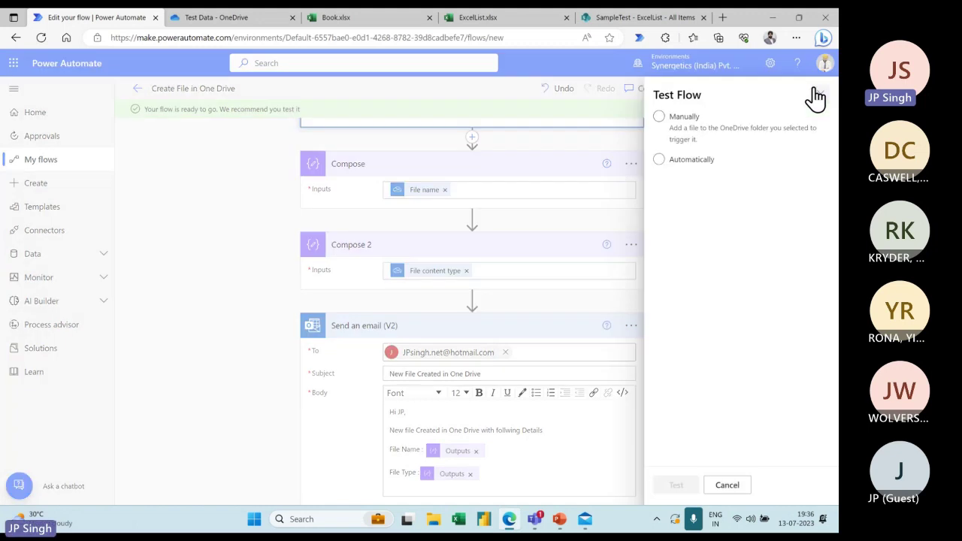
{"action": "left_click", "coordinate": [684, 120]}
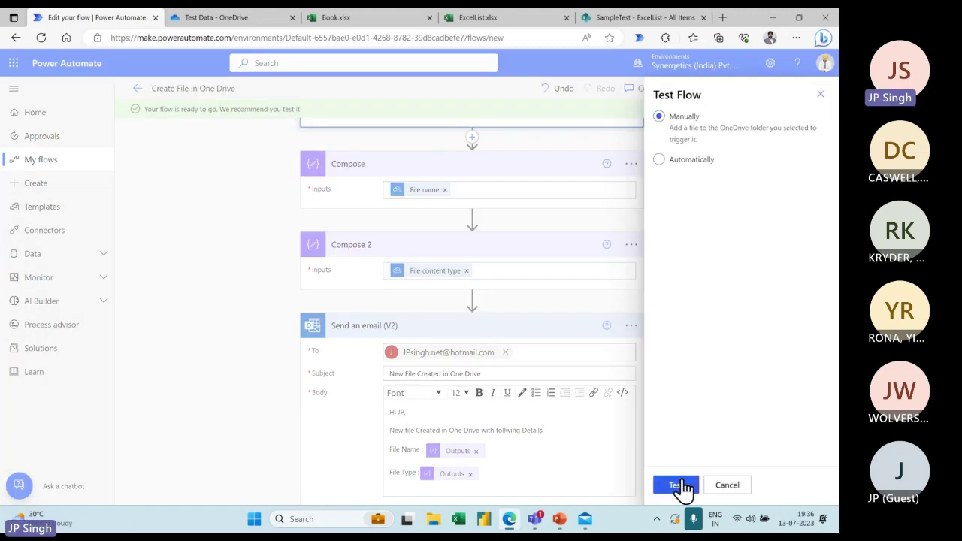
{"action": "left_click", "coordinate": [676, 486]}
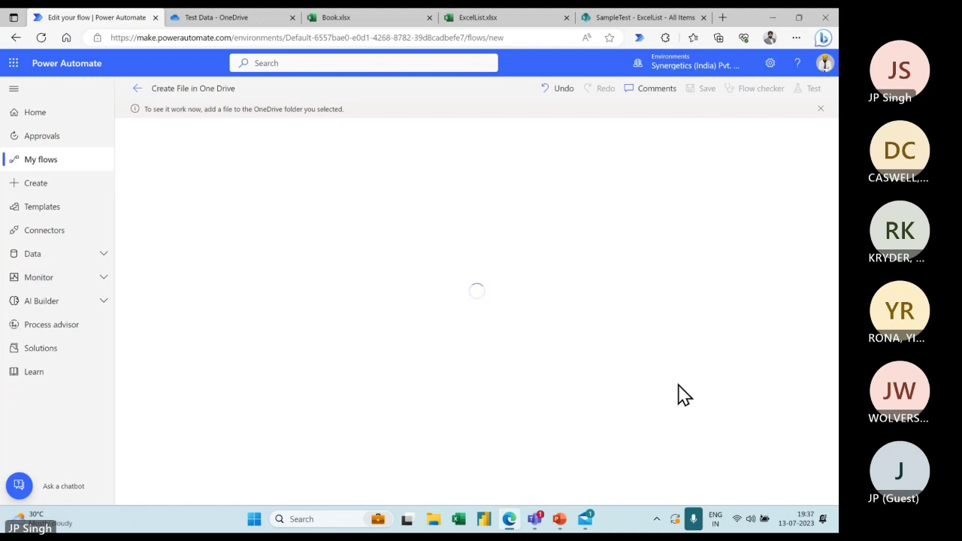
{"action": "left_click", "coordinate": [587, 520]}
{"action": "left_click", "coordinate": [277, 116]}
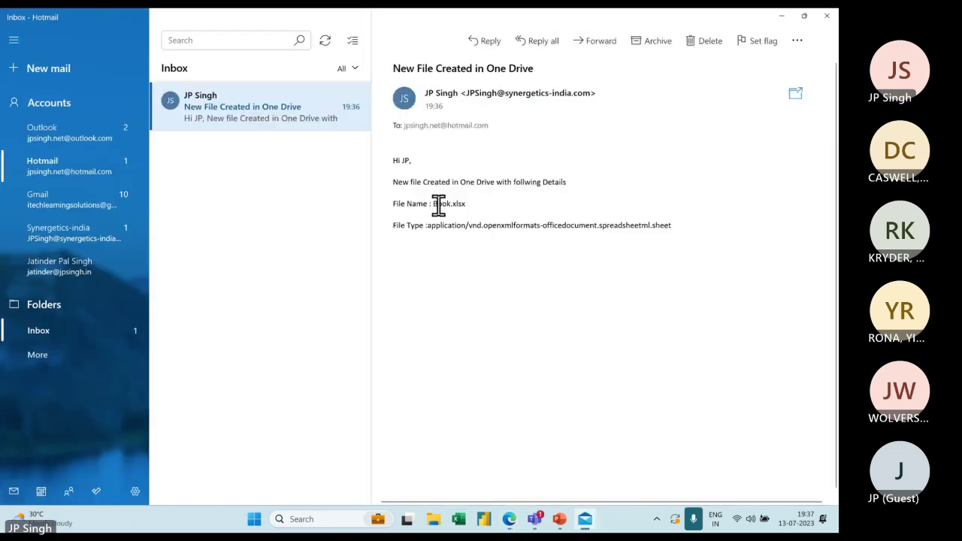
{"action": "left_click_drag", "start_coordinate": [434, 203], "coordinate": [475, 204]}
{"action": "left_click", "coordinate": [483, 251]}
{"action": "left_click_drag", "start_coordinate": [428, 226], "coordinate": [671, 225]}
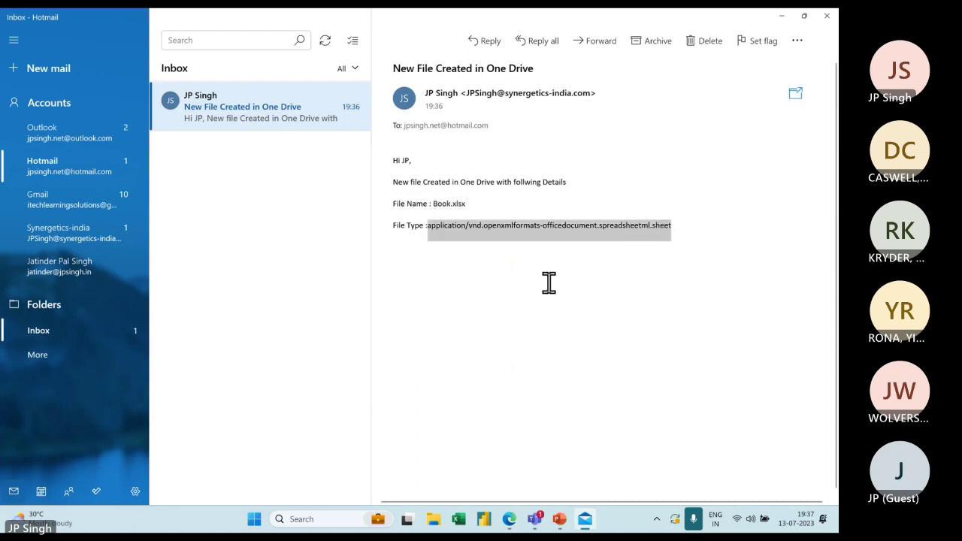
{"action": "key", "text": "alt+Tab"}
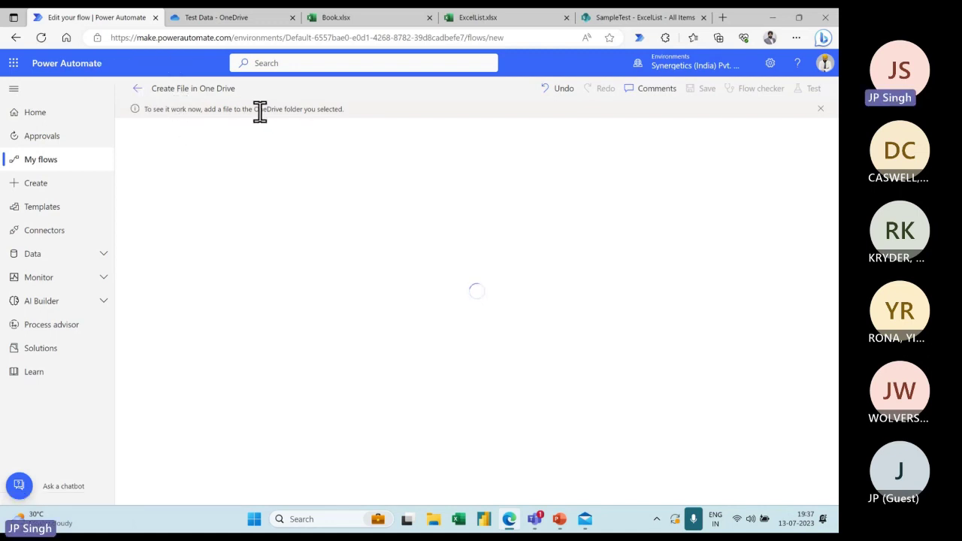
Create a new Word document in the Test Data folder and type 'sample'
{"action": "left_click", "coordinate": [255, 24]}
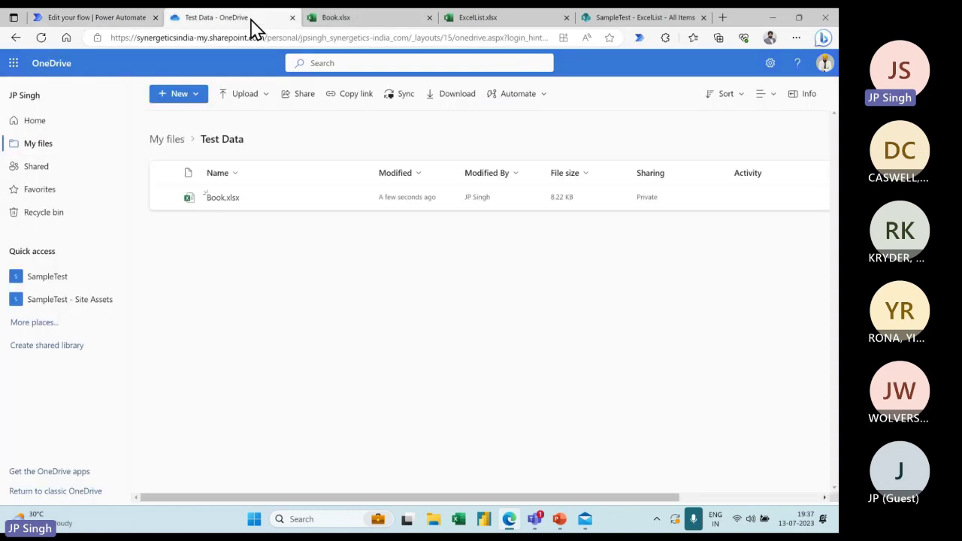
{"action": "left_click", "coordinate": [192, 95]}
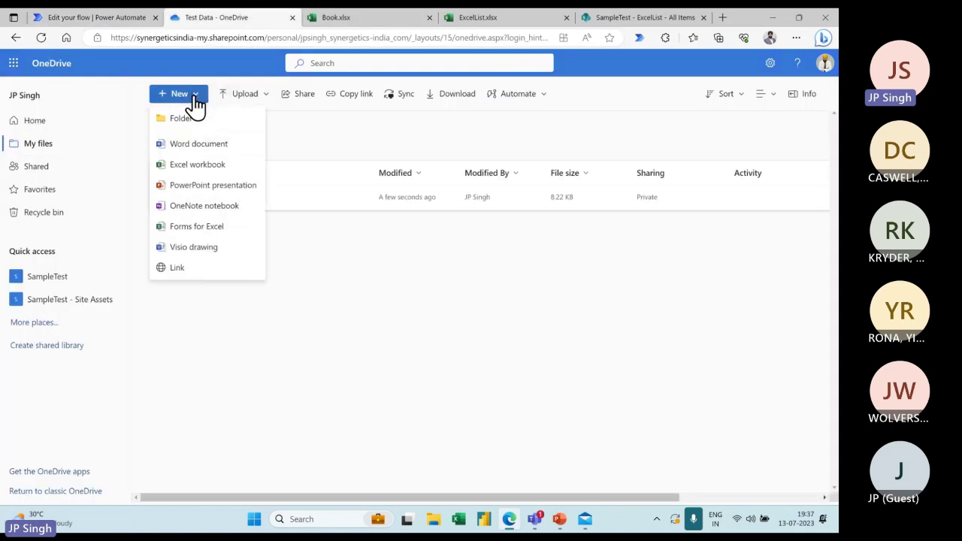
{"action": "left_click", "coordinate": [197, 150]}
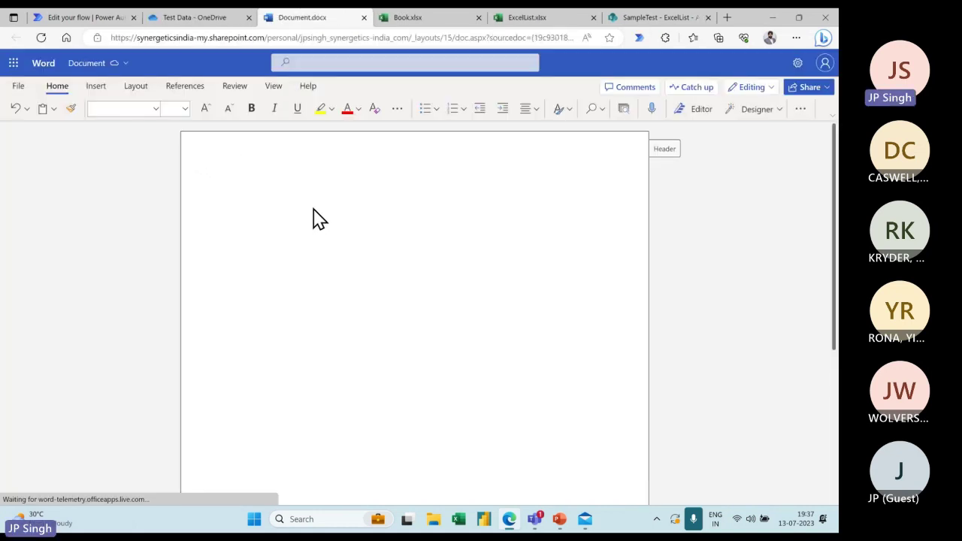
{"action": "type", "text": "sample"}
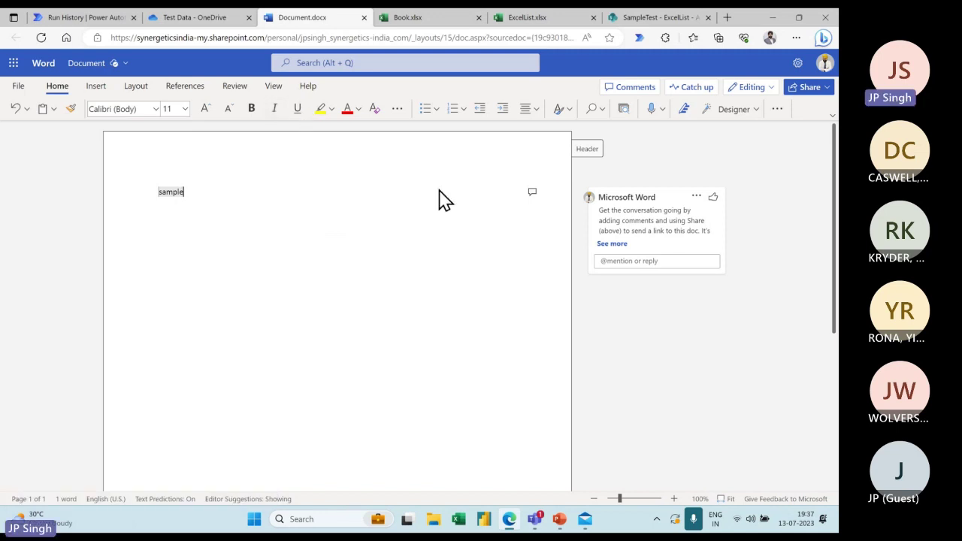
Back in Mail, open the newest 19:37 'New File Created in One Drive' email about Document.docx
{"action": "left_click", "coordinate": [585, 518]}
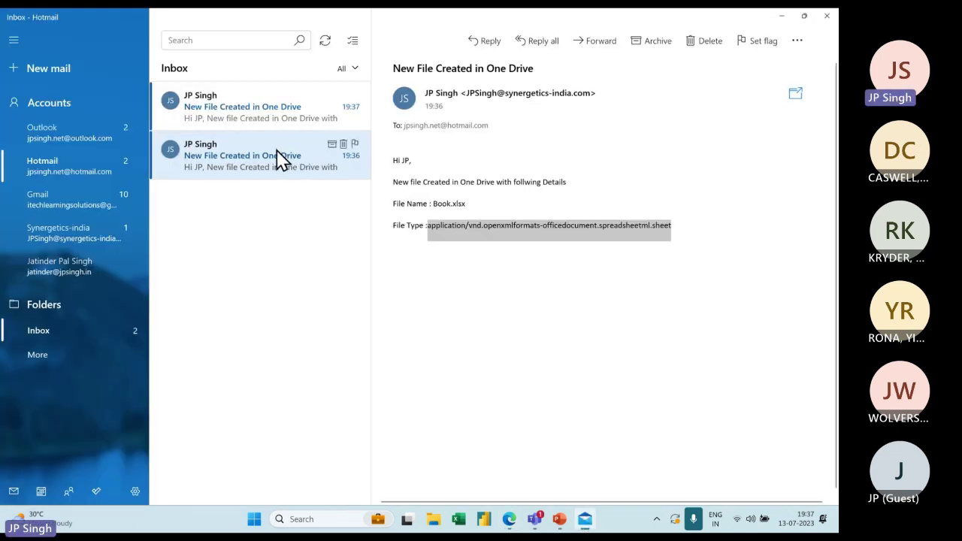
{"action": "left_click", "coordinate": [278, 124]}
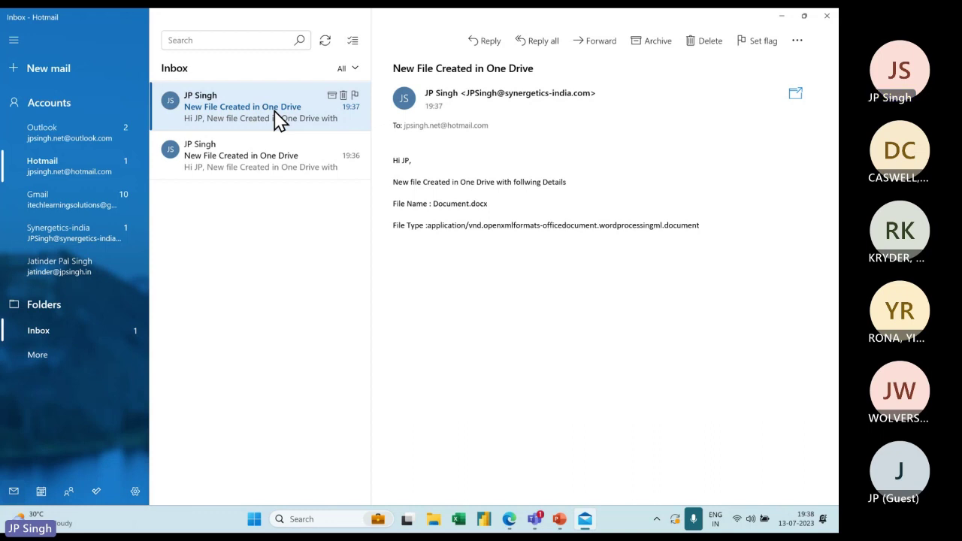
Mute the microphone, later unmute it, and bring up the list of open windows
{"action": "key", "text": "super+alt+k"}
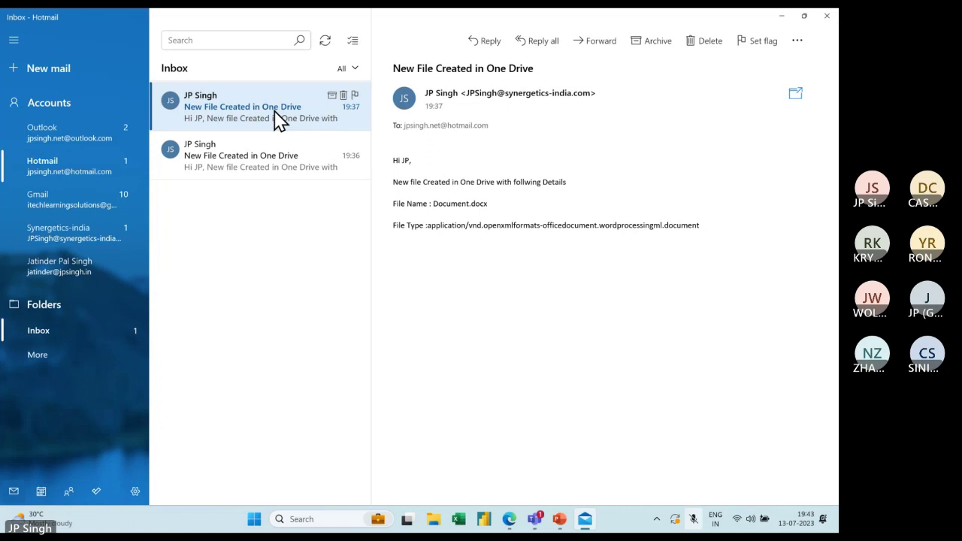
{"action": "key", "text": "super+alt+k"}
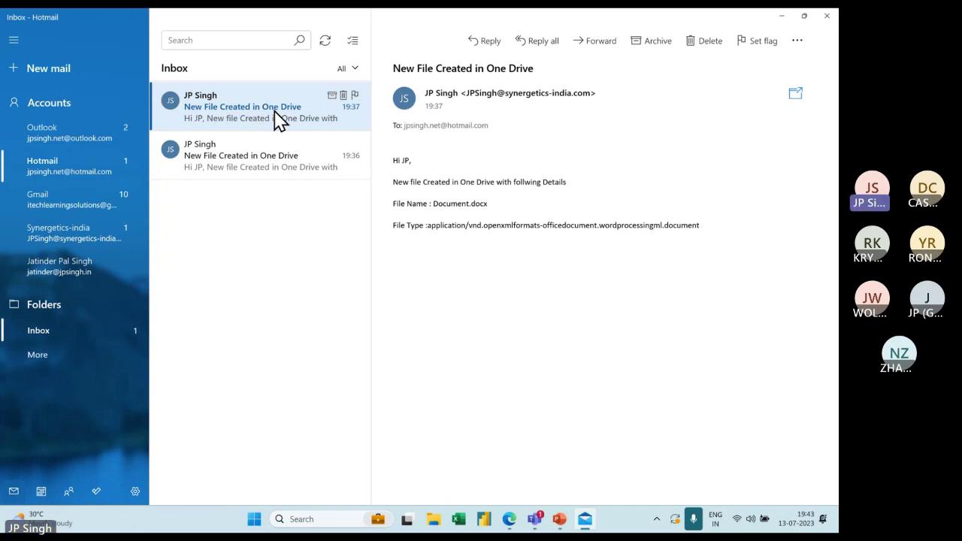
{"action": "key", "text": "alt+Tab"}
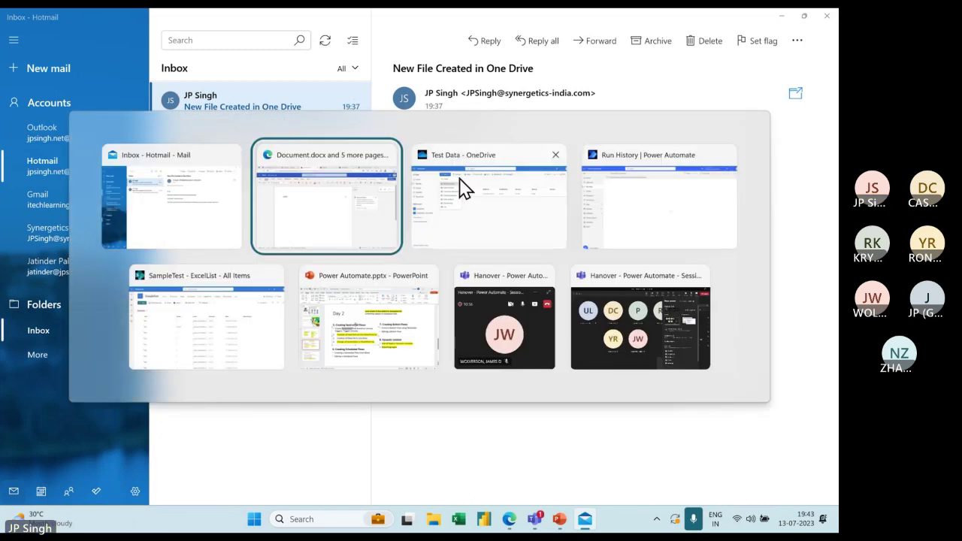
Return to Power Automate and go from the run history to the My flows list
{"action": "key", "text": "alt+Tab"}
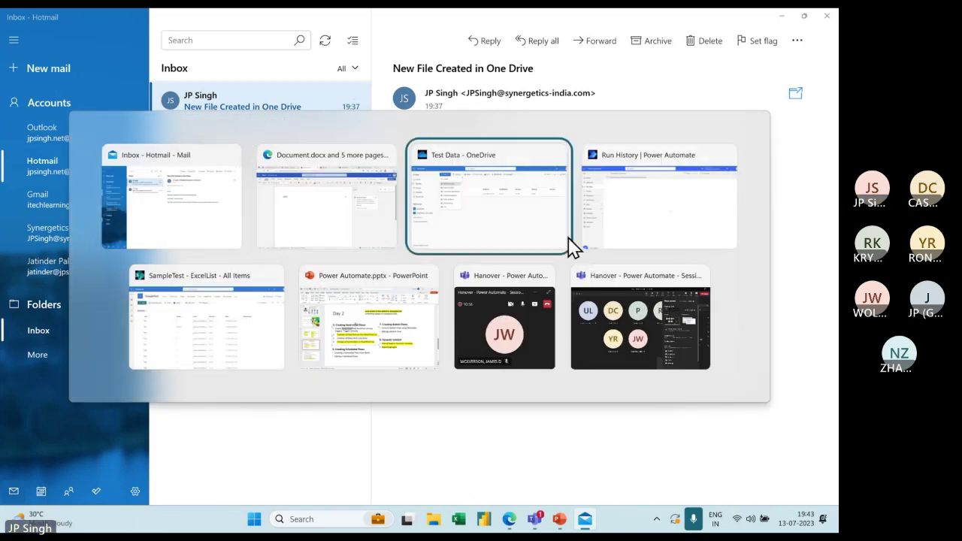
{"action": "left_click", "coordinate": [569, 239]}
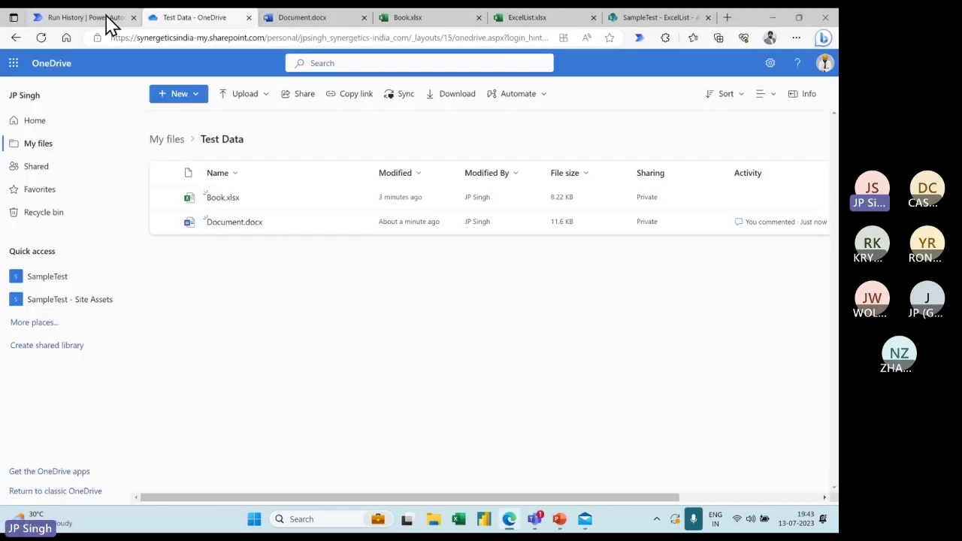
{"action": "left_click", "coordinate": [105, 18]}
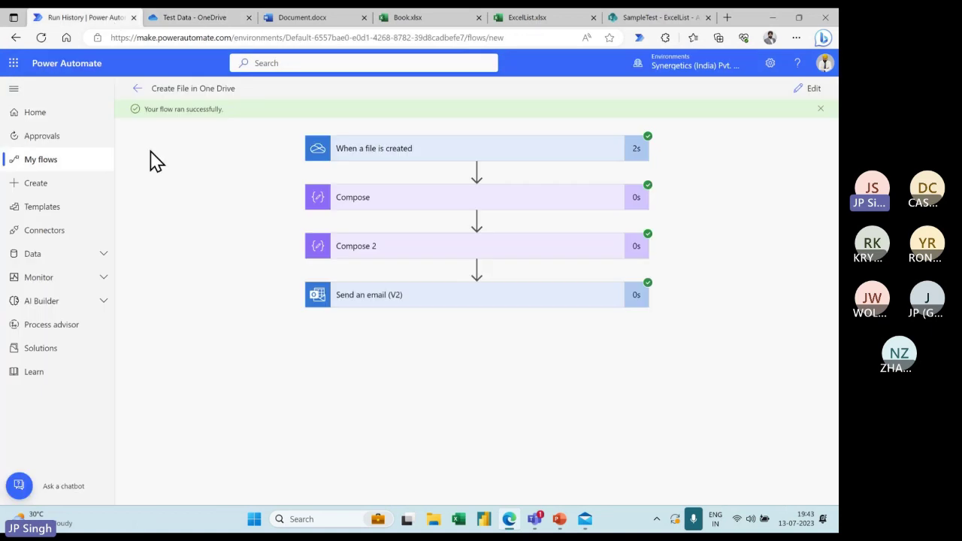
{"action": "left_click", "coordinate": [139, 90]}
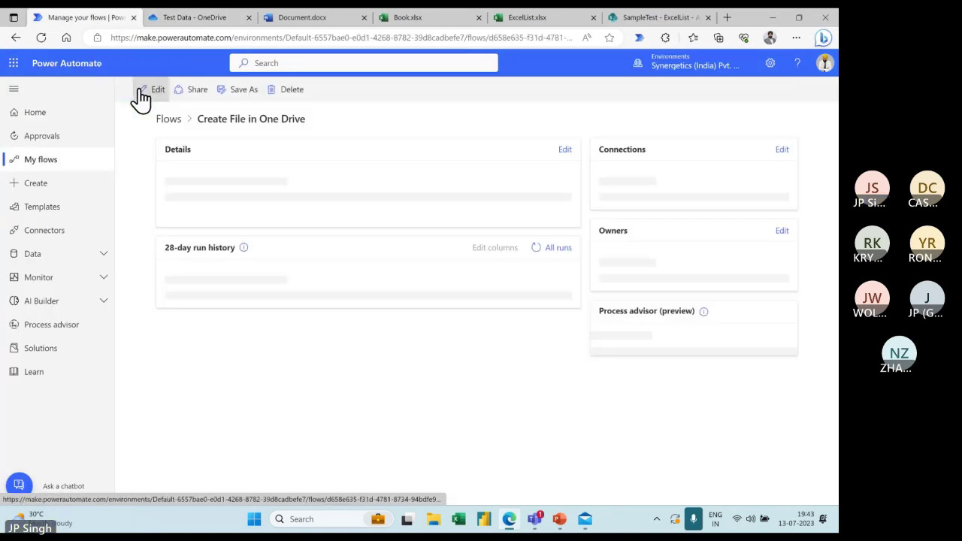
{"action": "left_click", "coordinate": [47, 166]}
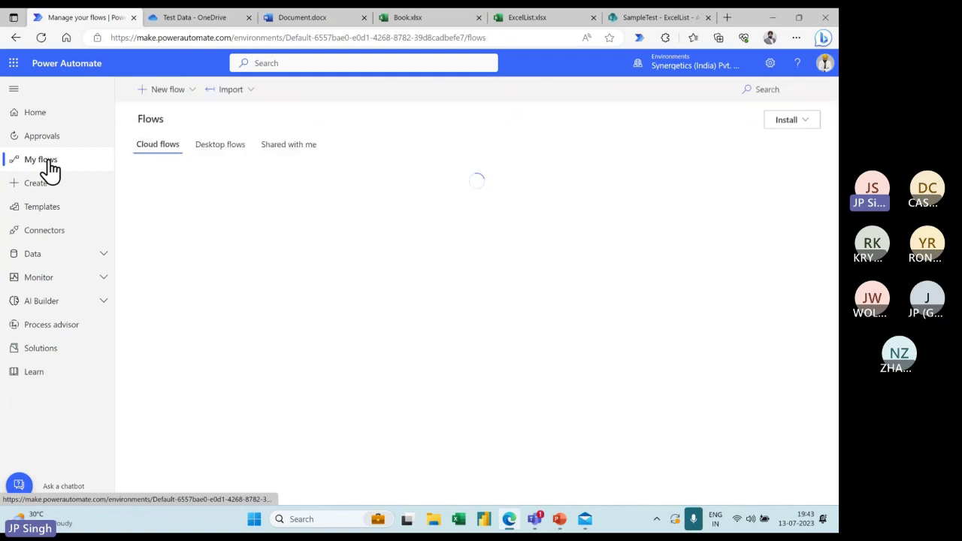
Start a new automated cloud flow, skipping the flow name and trigger choice
{"action": "left_click", "coordinate": [191, 92]}
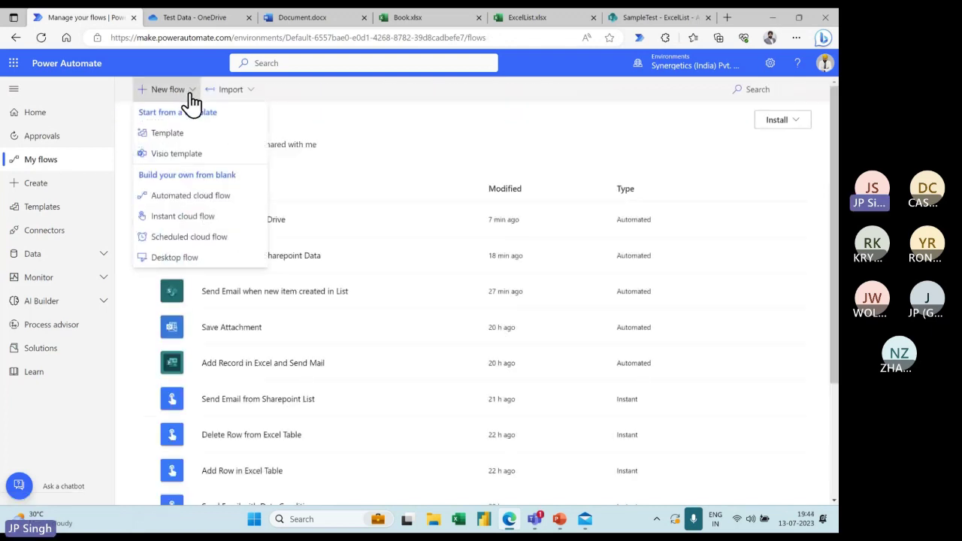
{"action": "left_click", "coordinate": [192, 195]}
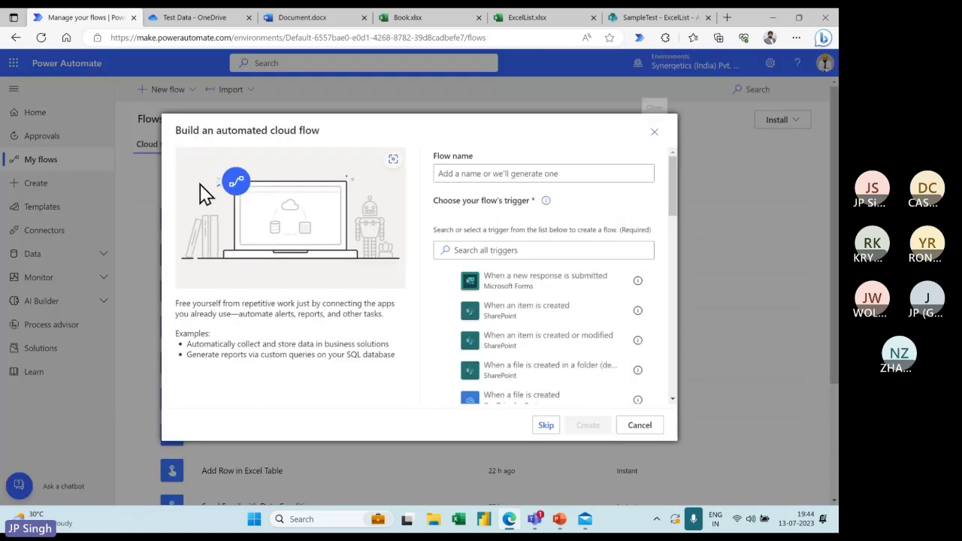
{"action": "left_click", "coordinate": [488, 174]}
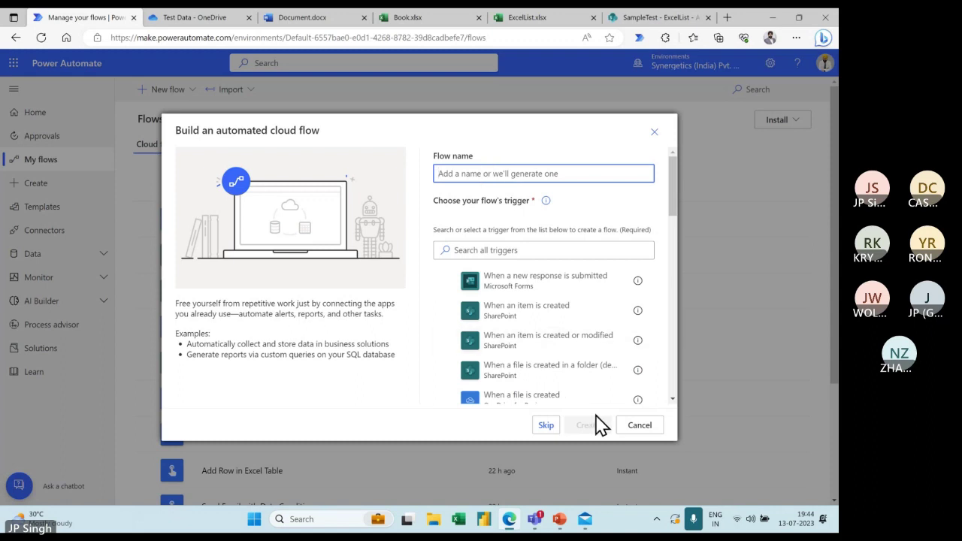
{"action": "left_click", "coordinate": [547, 425]}
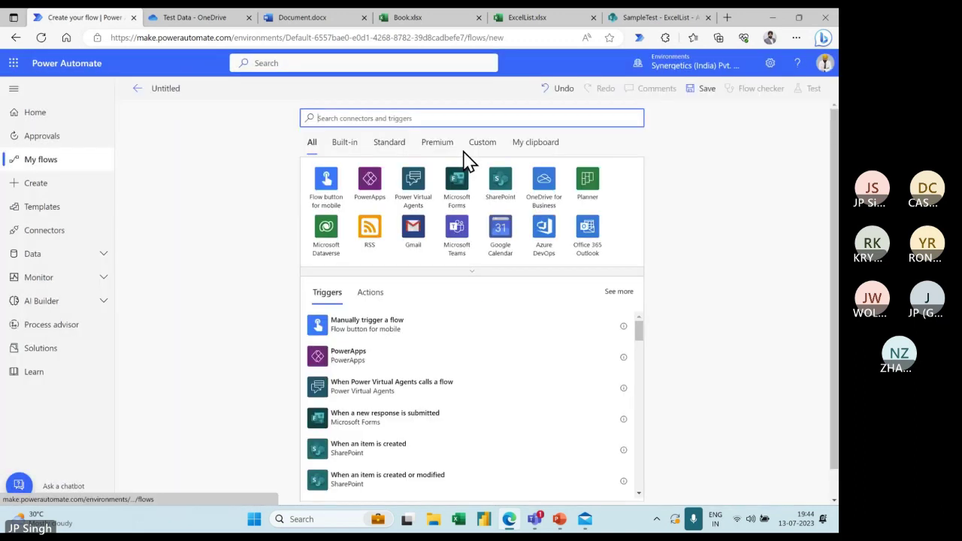
List the OneDrive for Business triggers, such as When a file is modified, for the untitled flow
{"action": "left_click", "coordinate": [548, 186]}
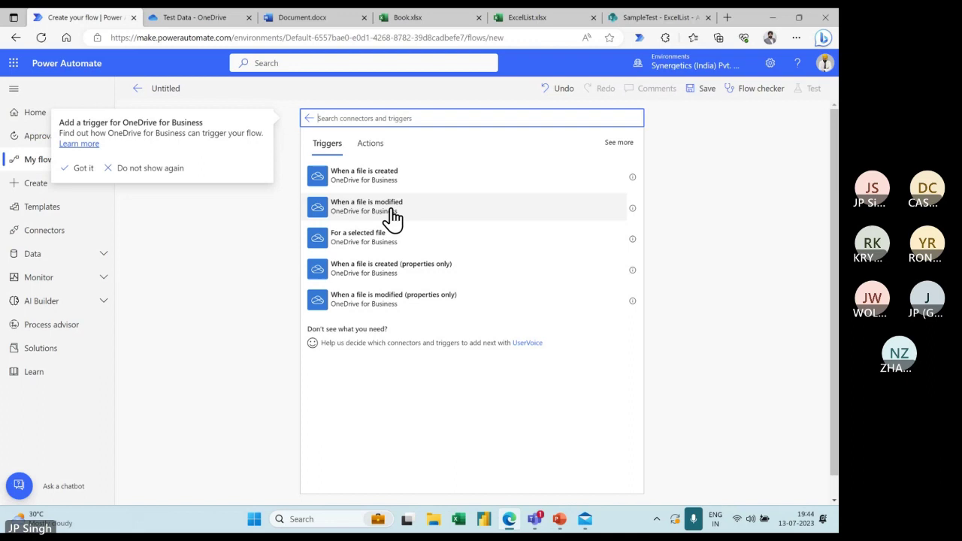
Mute the microphone and switch to the PowerPoint Day 2 agenda slide
{"action": "key", "text": "super+alt+k"}
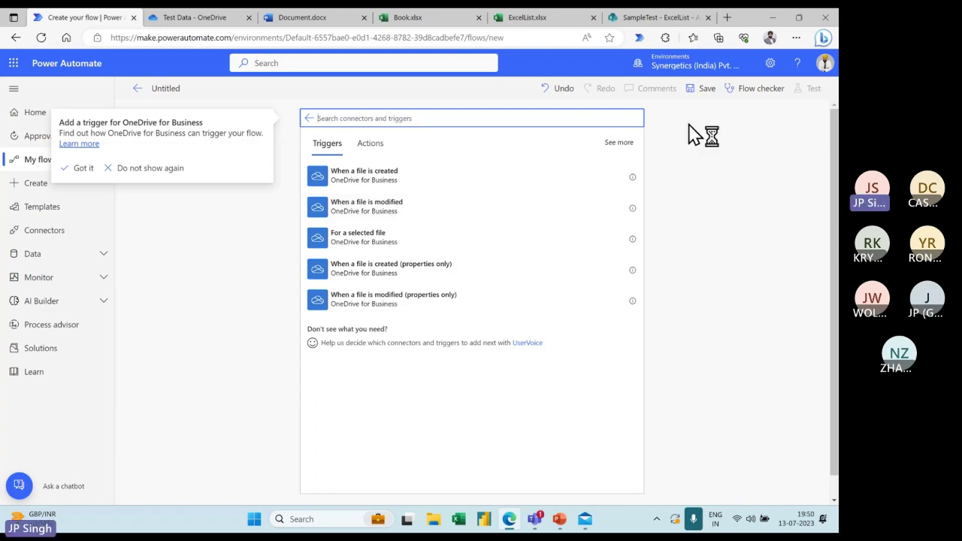
{"action": "left_click", "coordinate": [566, 521]}
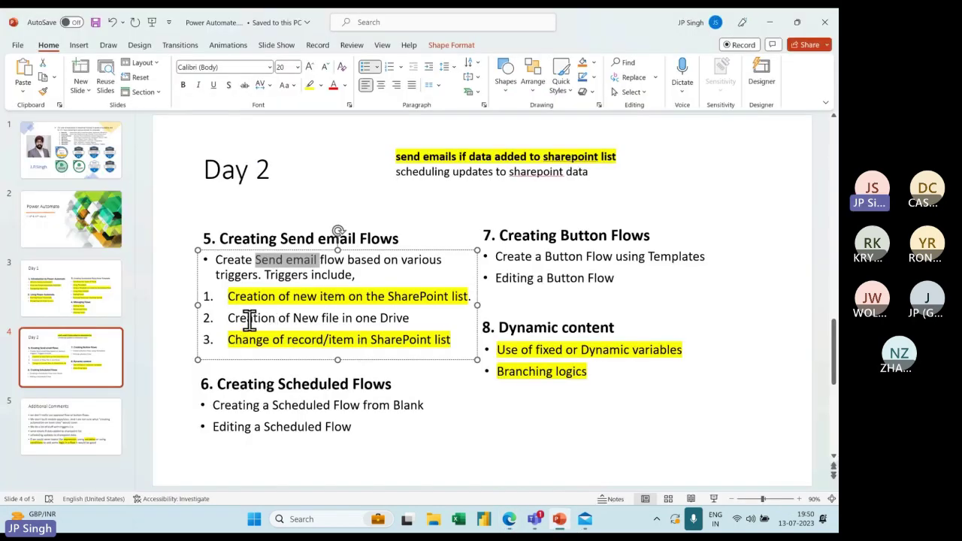
Highlight the 'Creation of New file in one Drive' item in yellow, then return to Edge
{"action": "left_click_drag", "start_coordinate": [230, 318], "coordinate": [411, 320]}
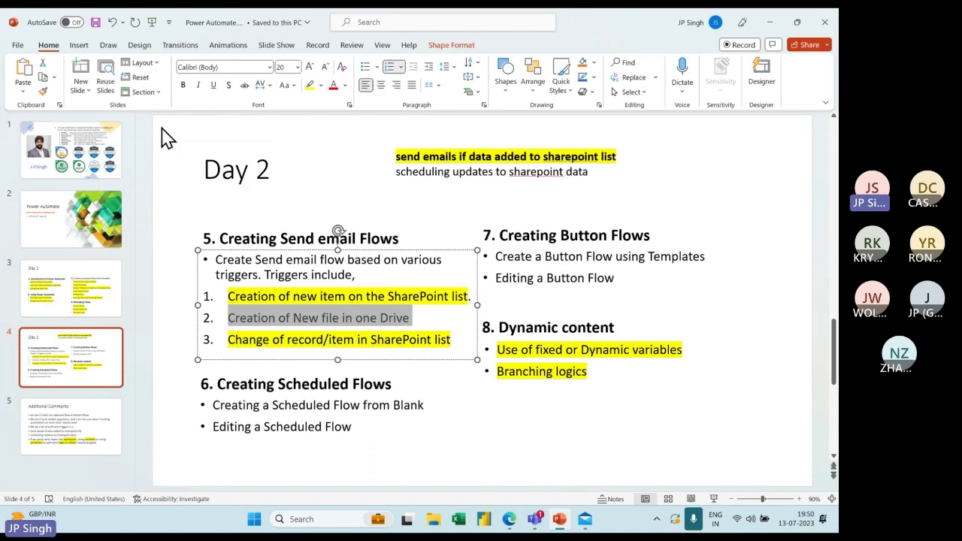
{"action": "left_click", "coordinate": [309, 85]}
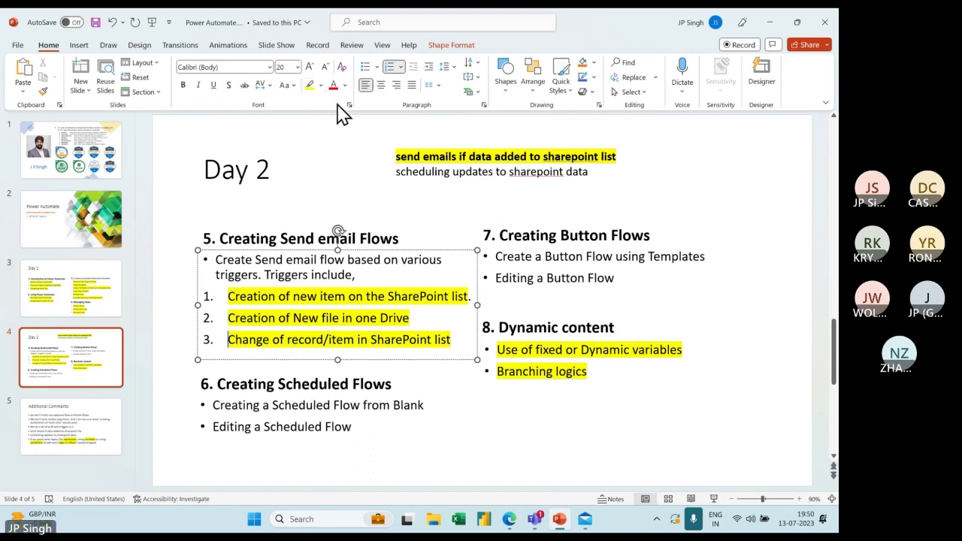
{"action": "key", "text": "alt+Tab"}
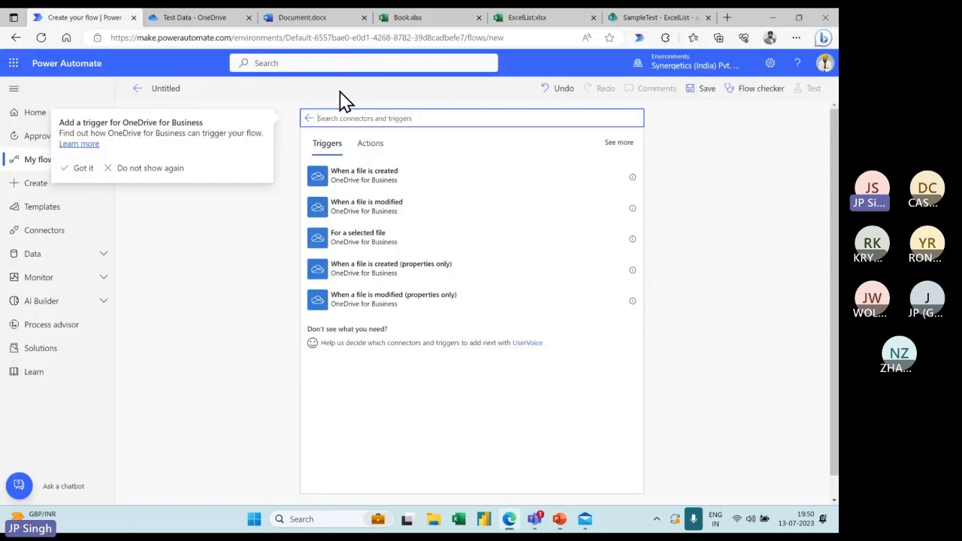
Leave the untitled flow for My flows and choose New flow > Scheduled cloud flow
{"action": "left_click", "coordinate": [137, 89]}
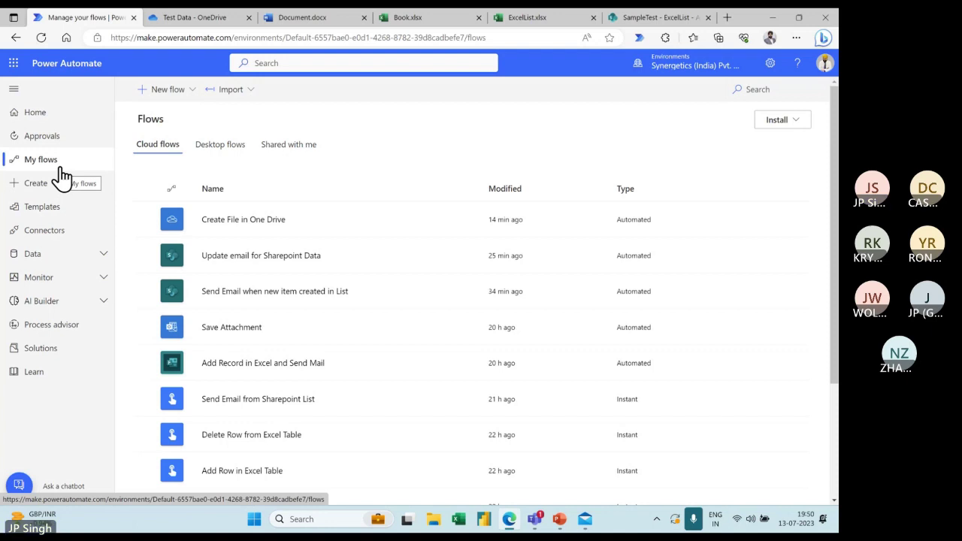
{"action": "left_click", "coordinate": [179, 93]}
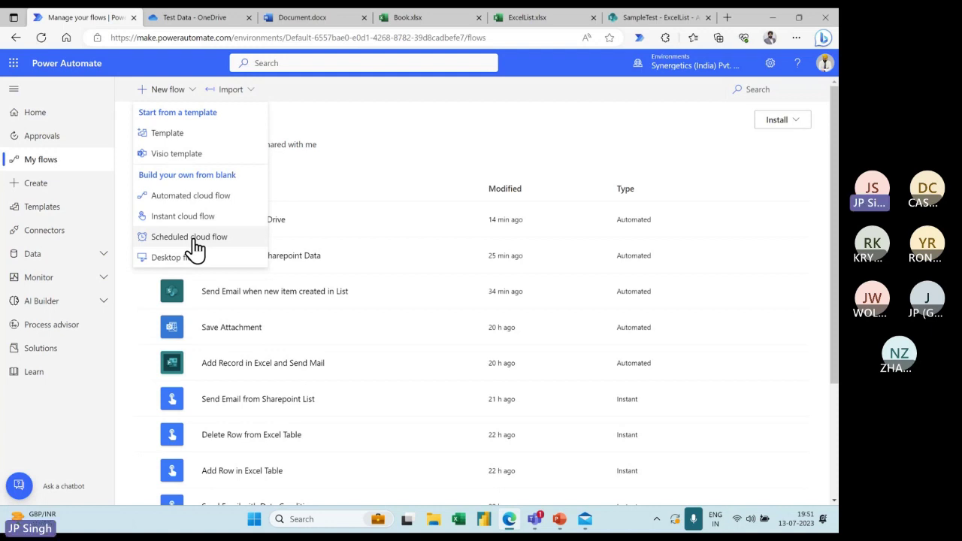
{"action": "left_click", "coordinate": [194, 240]}
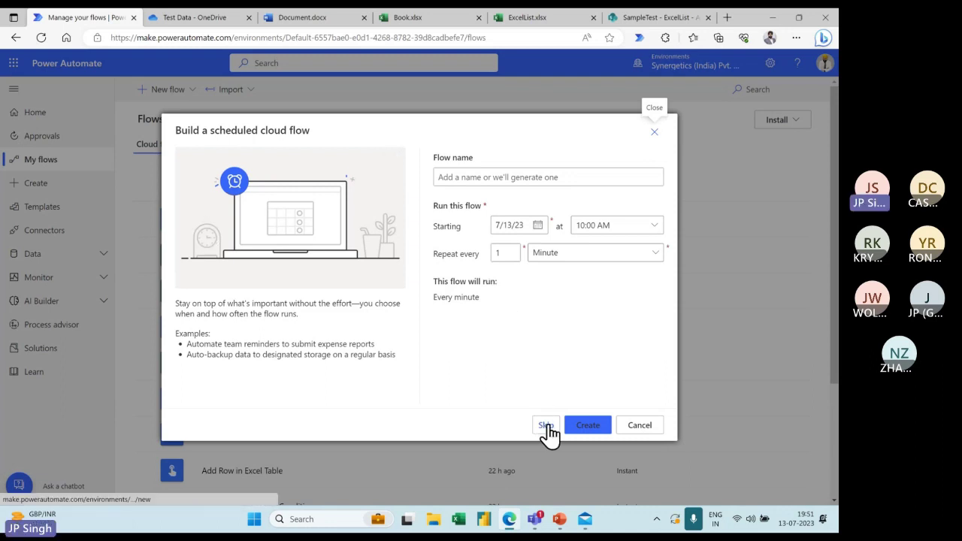
Name the new scheduled flow 'My First Schedule Flow'
{"action": "left_click", "coordinate": [471, 178]}
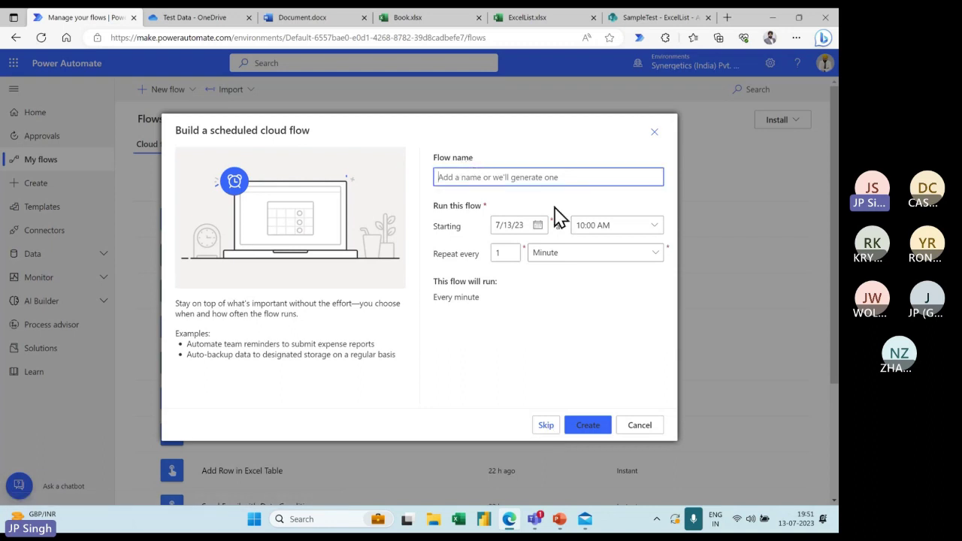
{"action": "type", "text": "M"}
{"action": "key", "text": "BackSpace"}
{"action": "type", "text": "M"}
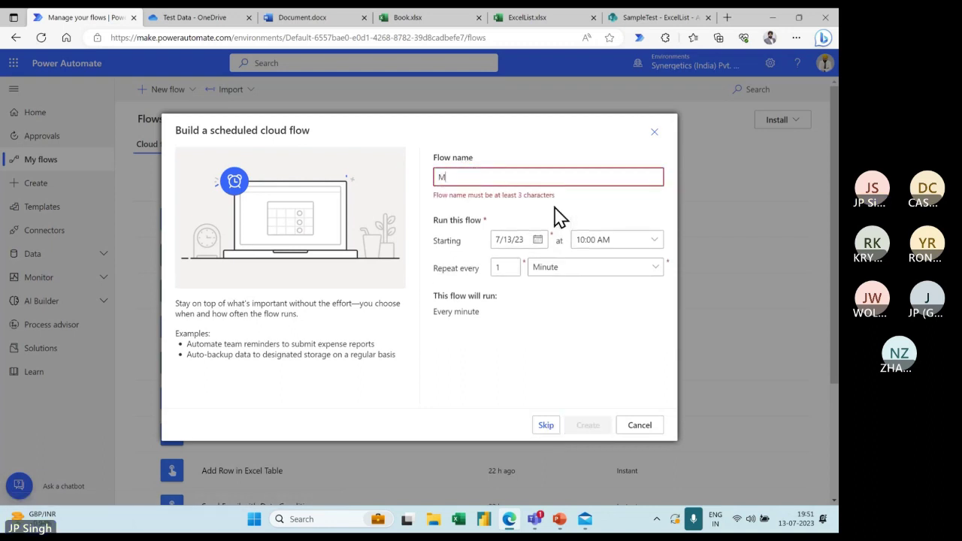
{"action": "type", "text": "y First "}
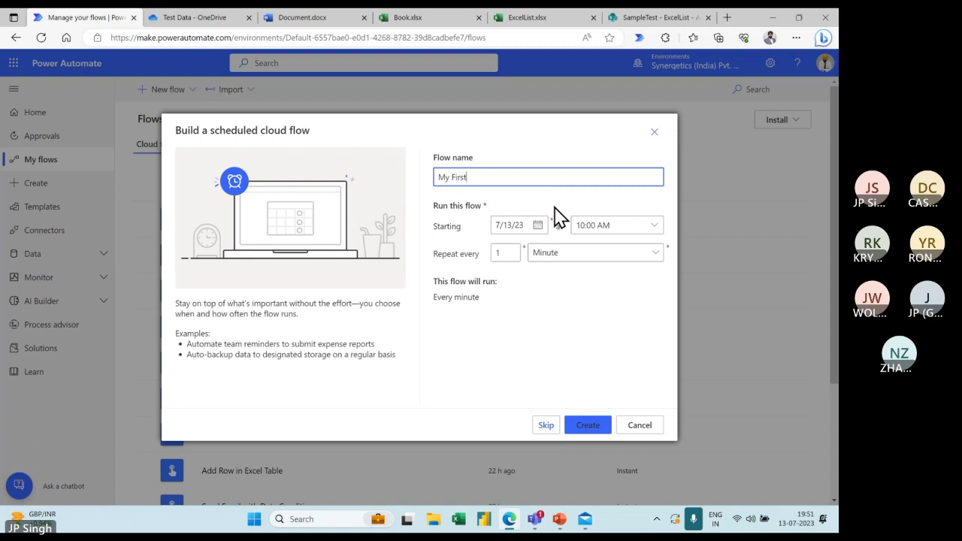
{"action": "type", "text": "Schedule Flow"}
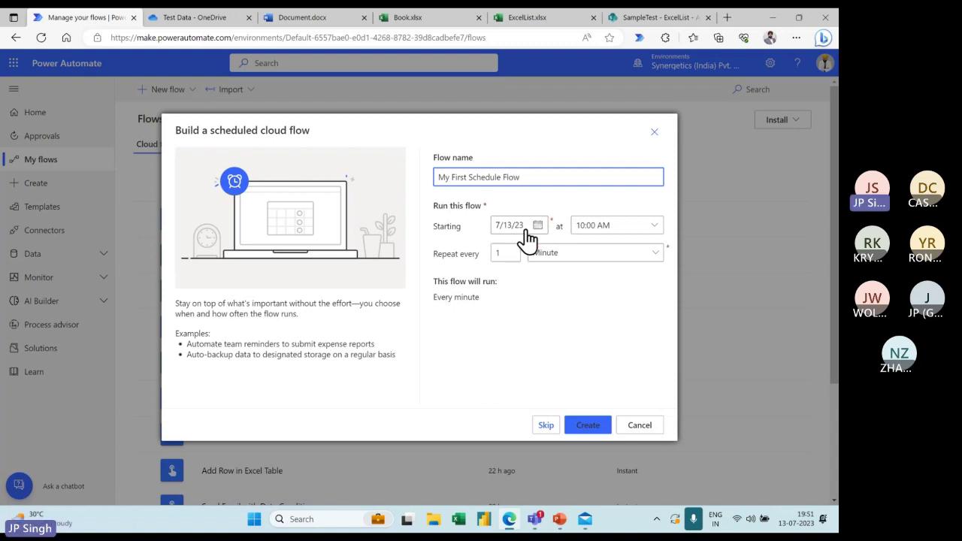
Keep the 10:00 AM start time, set it to repeat every 1 Minute, and create it
{"action": "left_click", "coordinate": [656, 226]}
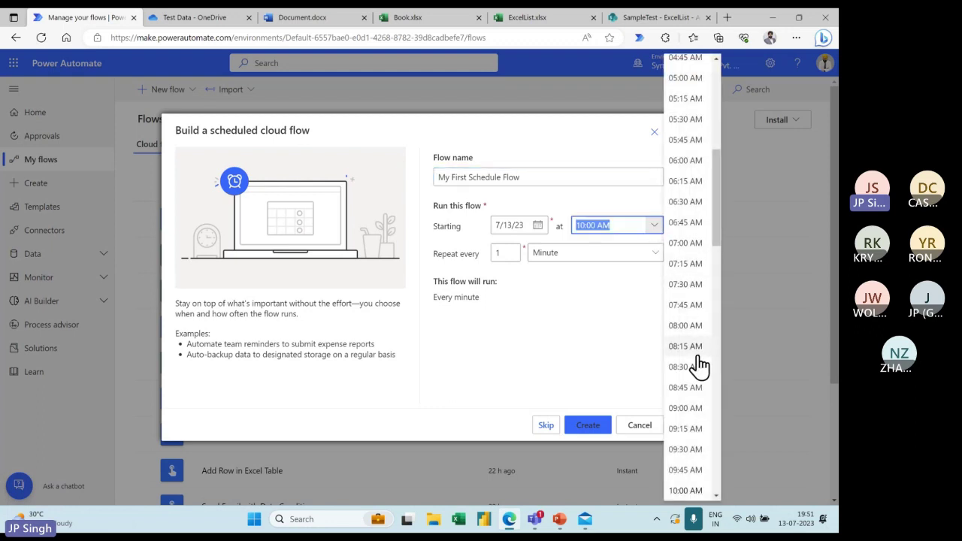
{"action": "mouse_move", "coordinate": [719, 217]}
{"action": "left_mouse_down"}
{"action": "mouse_move", "coordinate": [718, 237]}
{"action": "mouse_move", "coordinate": [717, 222]}
{"action": "left_mouse_up"}
{"action": "left_click", "coordinate": [613, 211]}
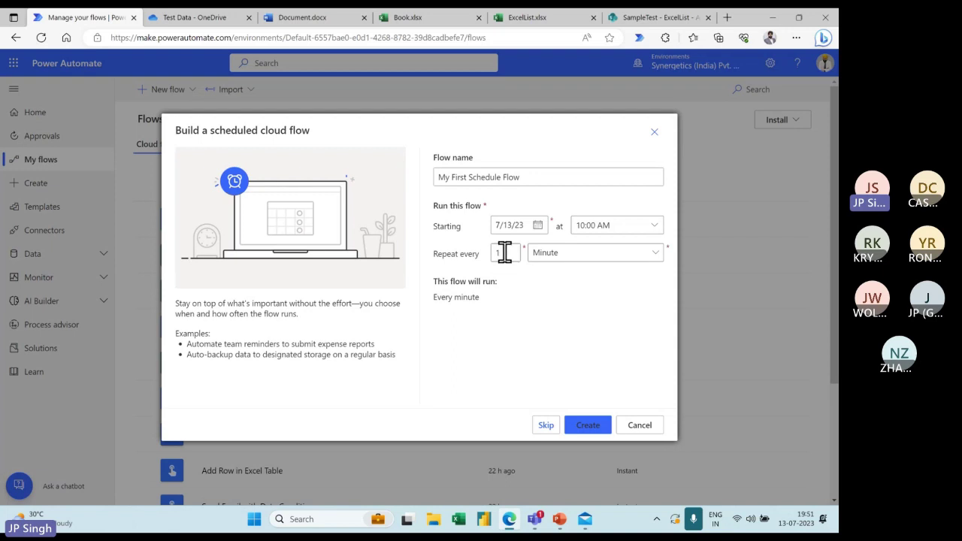
{"action": "left_click", "coordinate": [654, 258]}
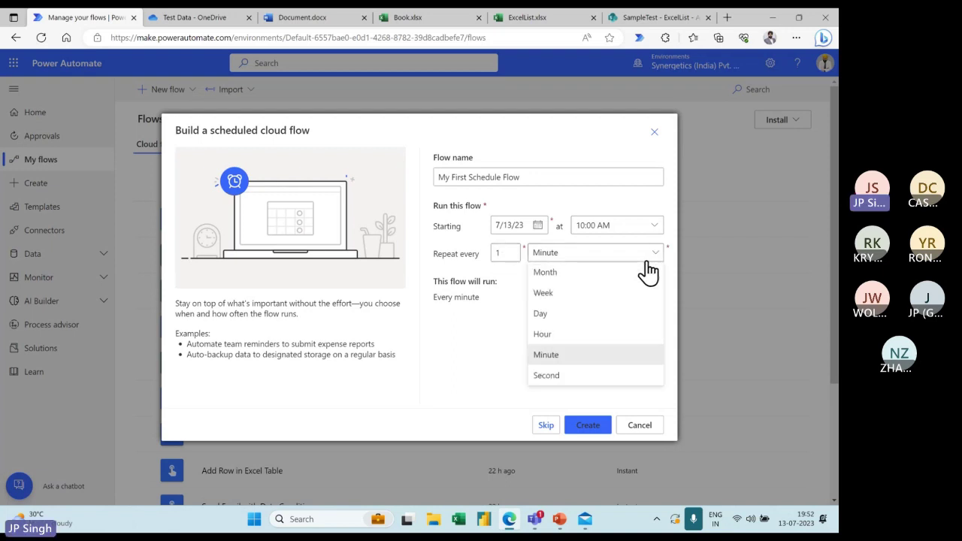
{"action": "left_click", "coordinate": [555, 315]}
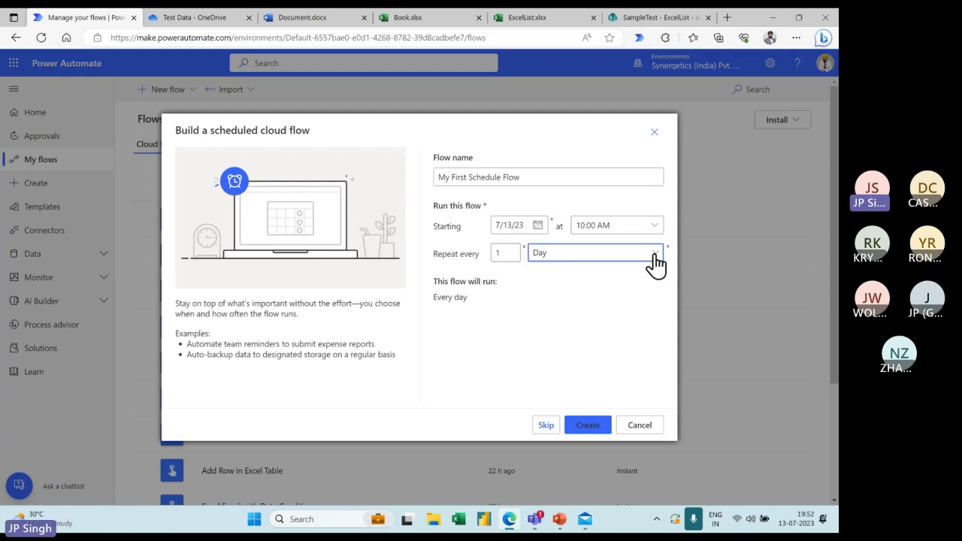
{"action": "left_click", "coordinate": [653, 254]}
{"action": "left_click", "coordinate": [557, 336]}
{"action": "left_click", "coordinate": [587, 258]}
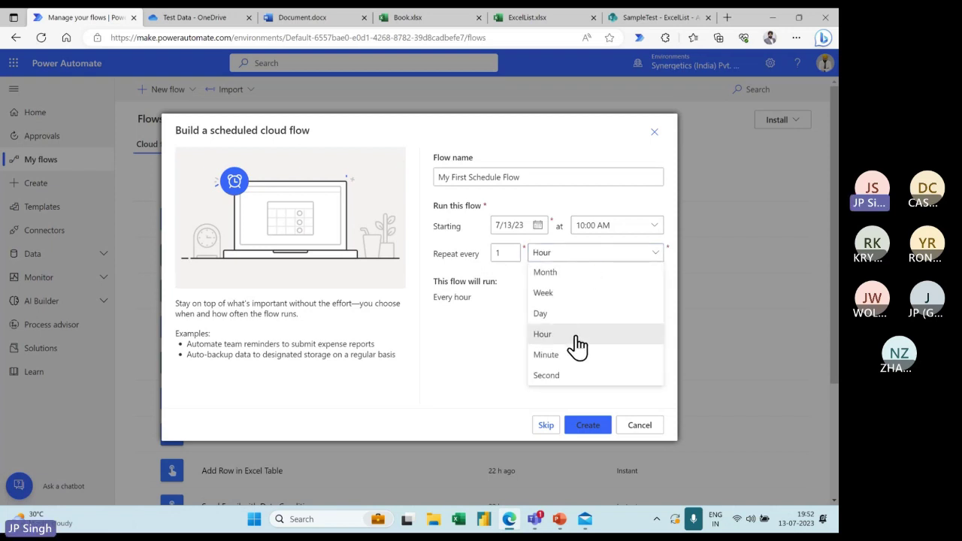
{"action": "left_click", "coordinate": [559, 357]}
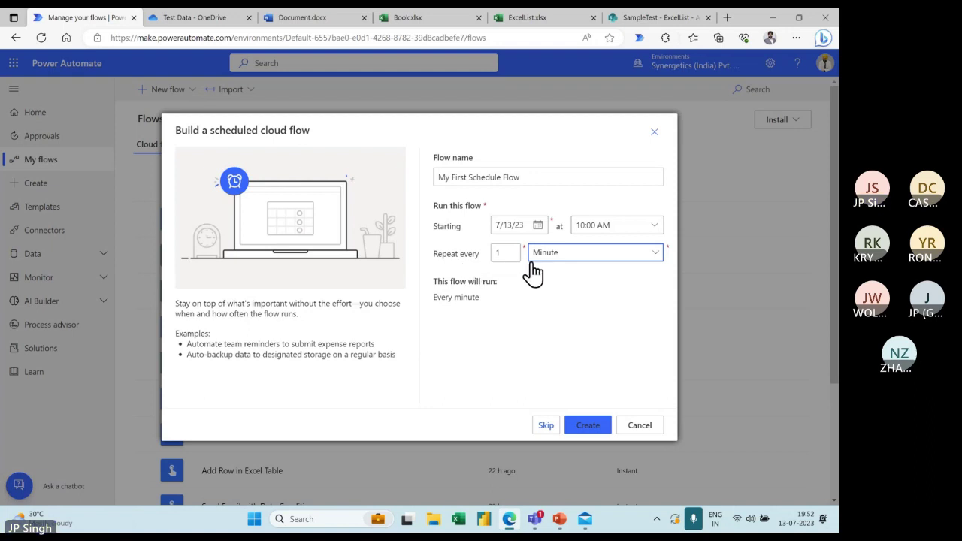
{"action": "left_click", "coordinate": [592, 425]}
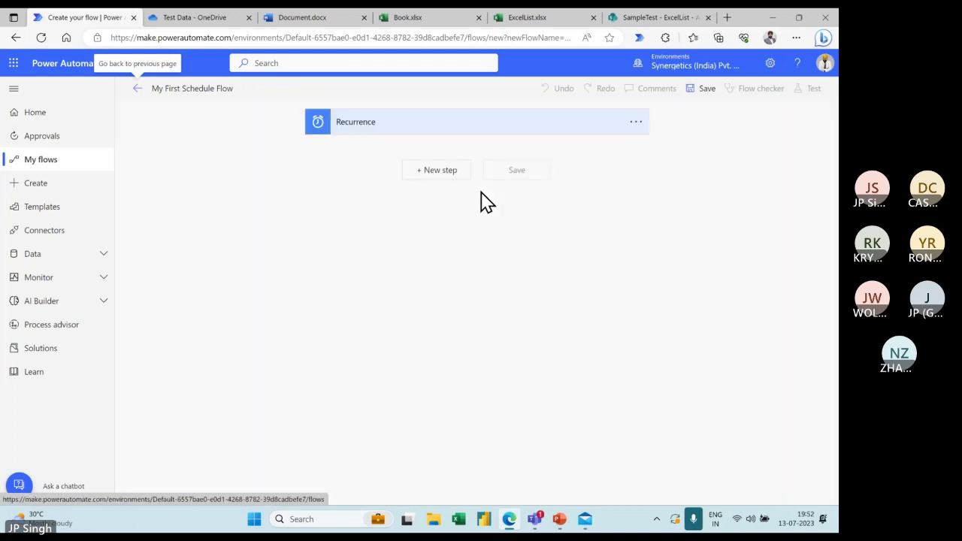
Expand Recurrence to confirm the 1-minute interval and its advanced options, then add a new step
{"action": "left_click", "coordinate": [457, 128]}
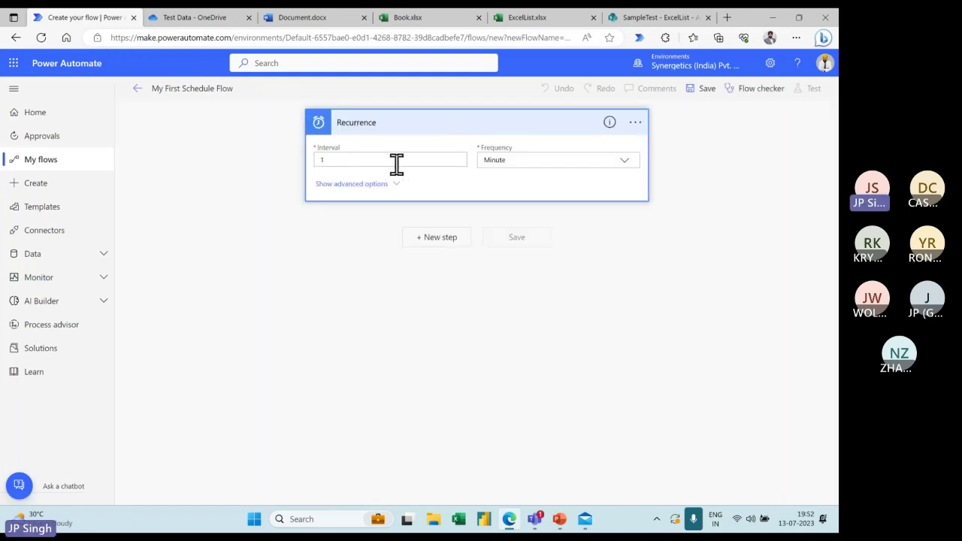
{"action": "left_click", "coordinate": [370, 185]}
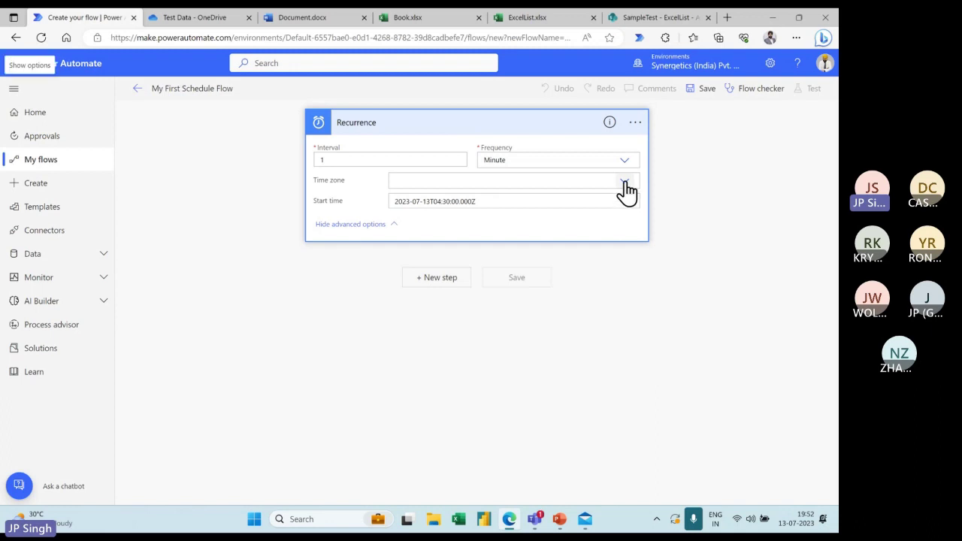
{"action": "left_click", "coordinate": [613, 282]}
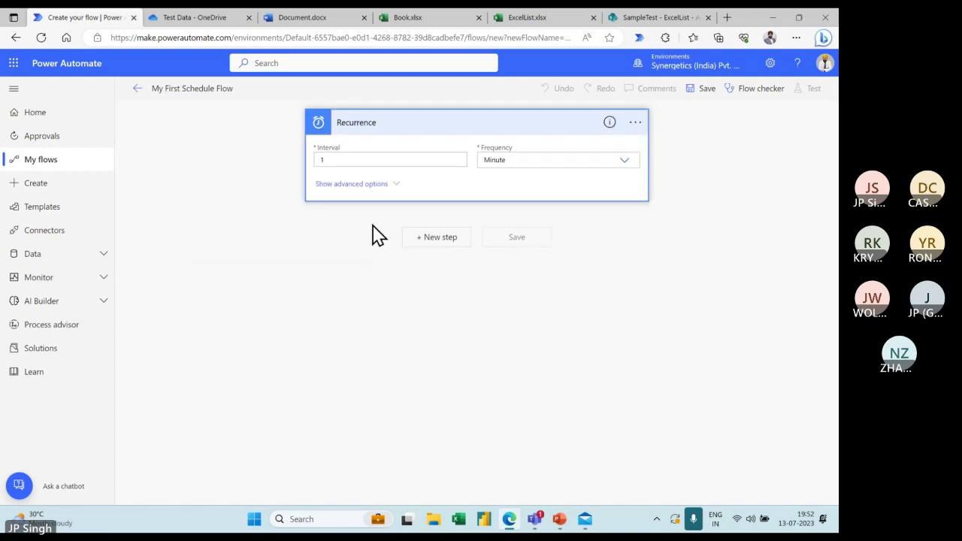
{"action": "left_click", "coordinate": [374, 225]}
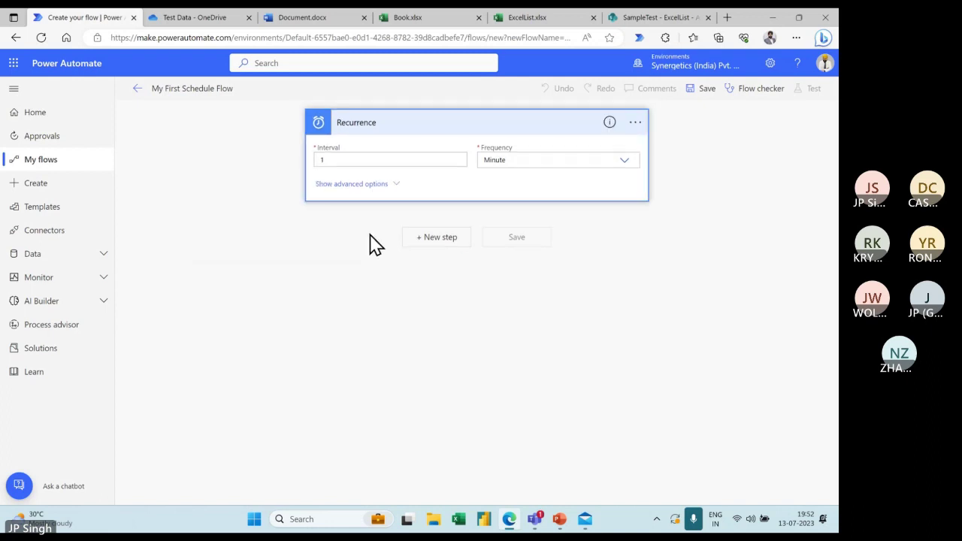
{"action": "left_click", "coordinate": [440, 238]}
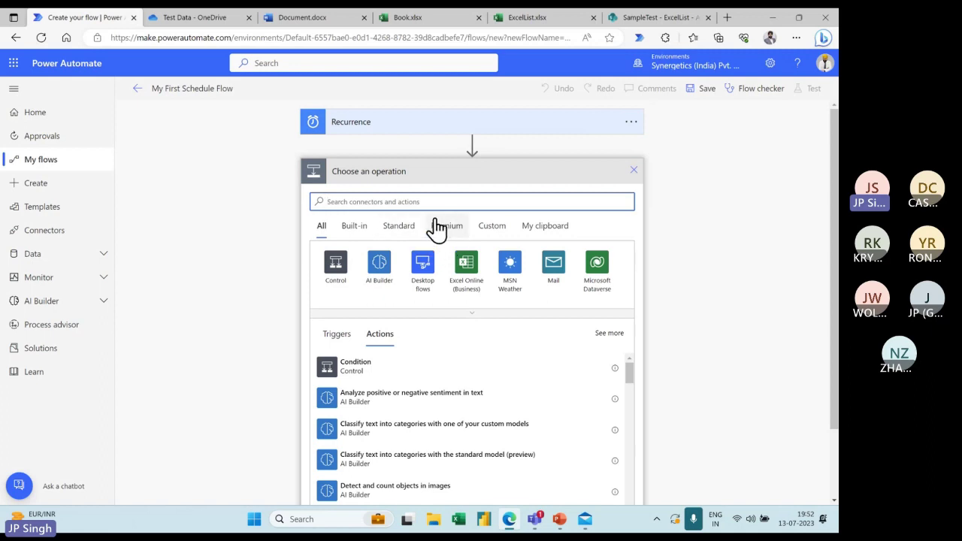
Add the Office 365 Outlook 'Send an email (V2)' action after Recurrence
{"action": "type", "text": "mail"}
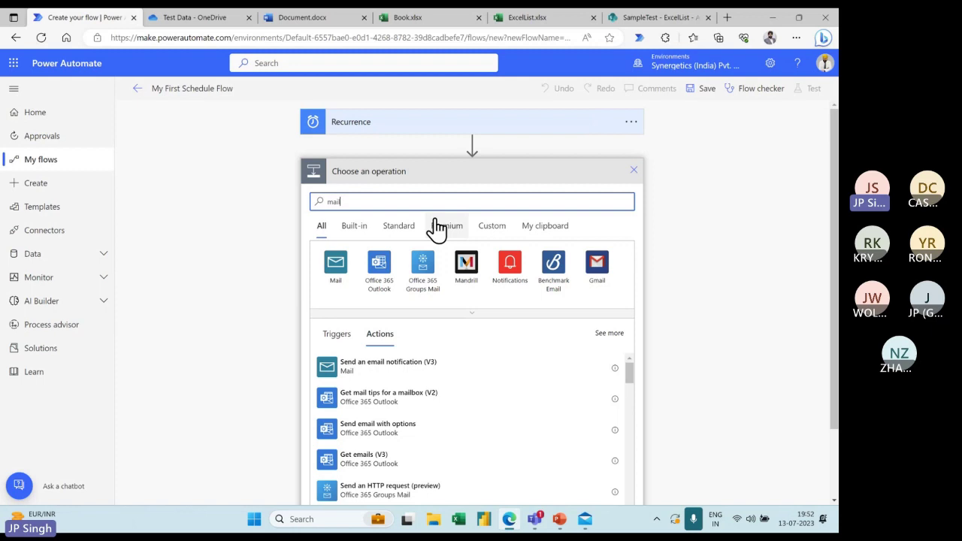
{"action": "left_click", "coordinate": [379, 263]}
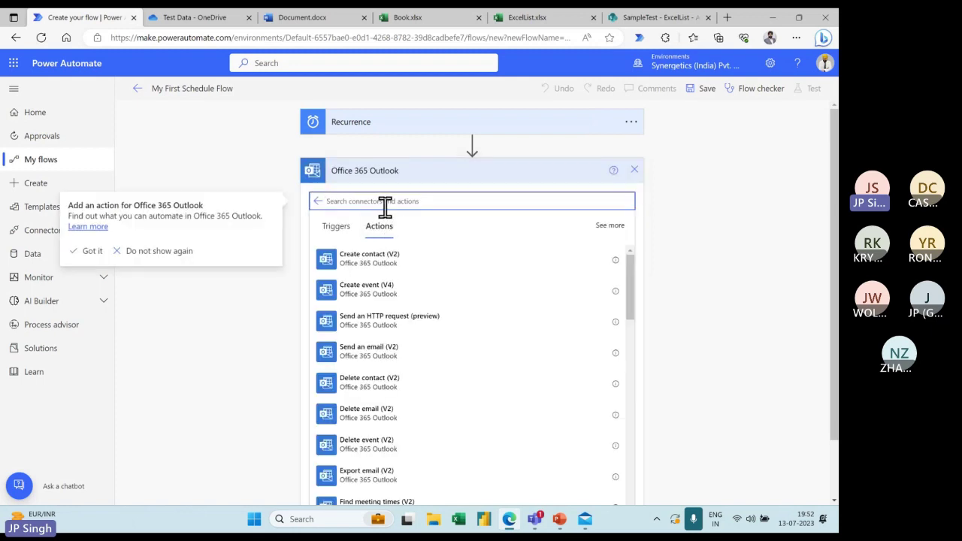
{"action": "left_click", "coordinate": [376, 357]}
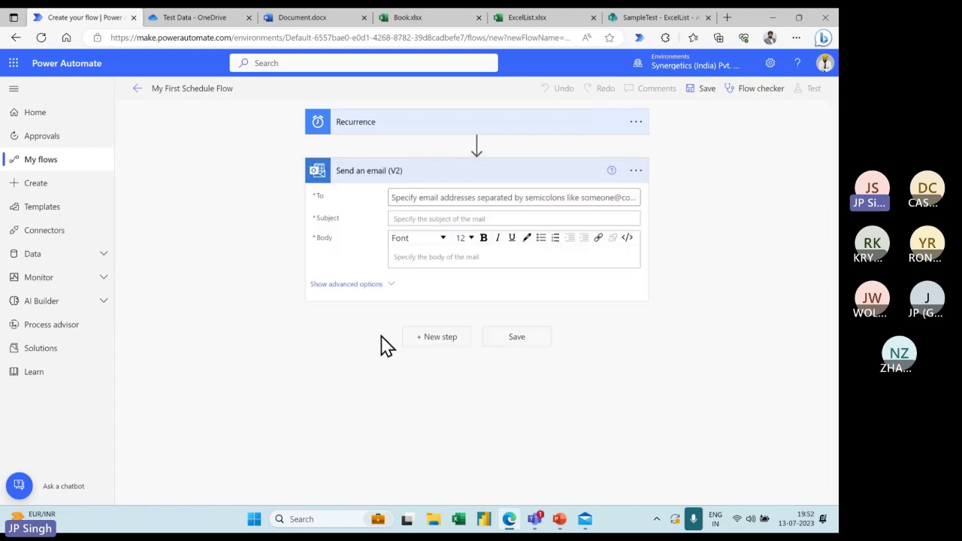
Address the email to the recipient's e-mail and set its subject to 'Testing Schedule Flow'
{"action": "left_click", "coordinate": [429, 198]}
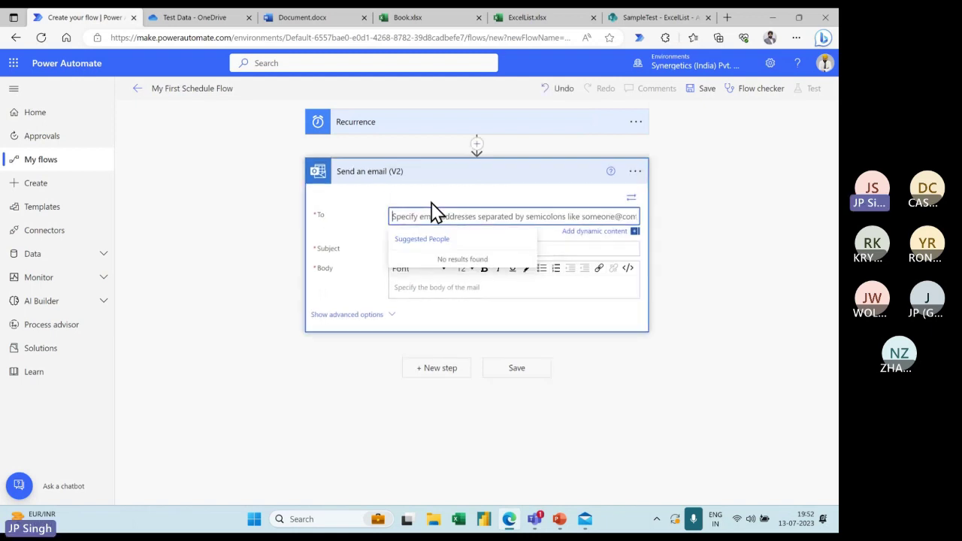
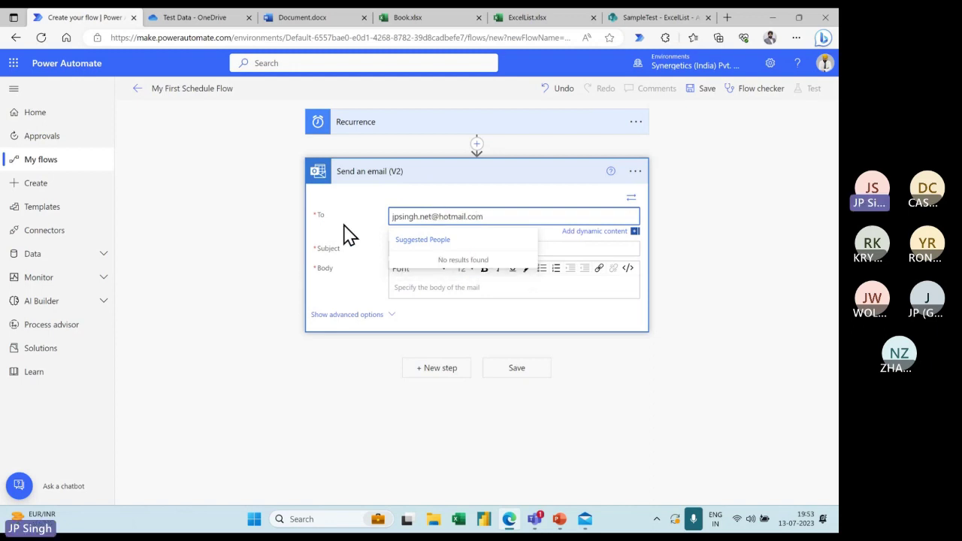
{"action": "left_click", "coordinate": [442, 250]}
{"action": "type", "text": "Te"}
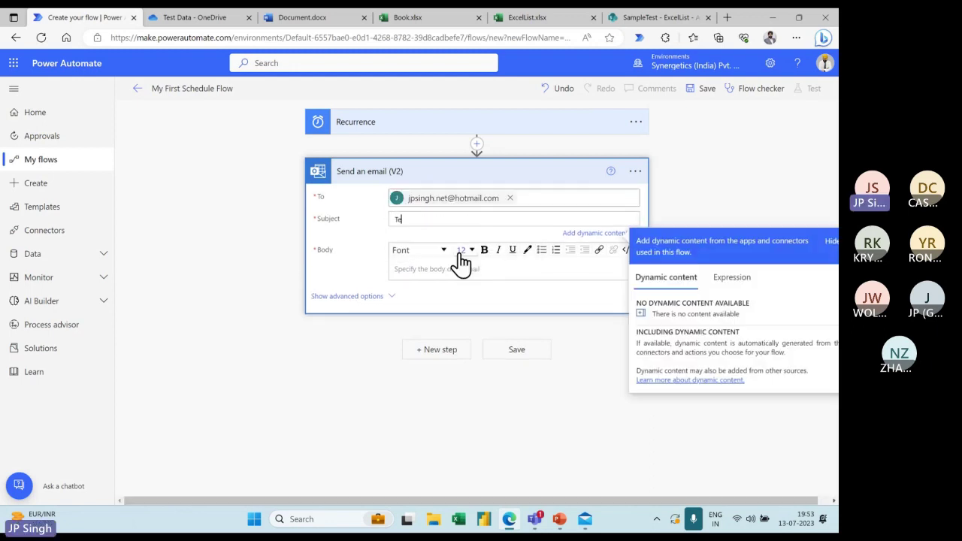
{"action": "type", "text": "sting Sched"}
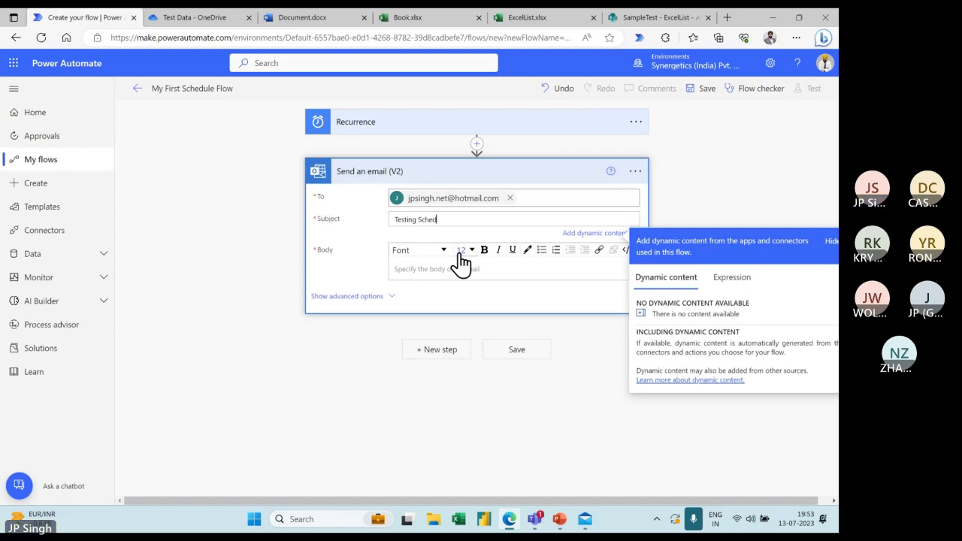
{"action": "type", "text": "ule Flo"}
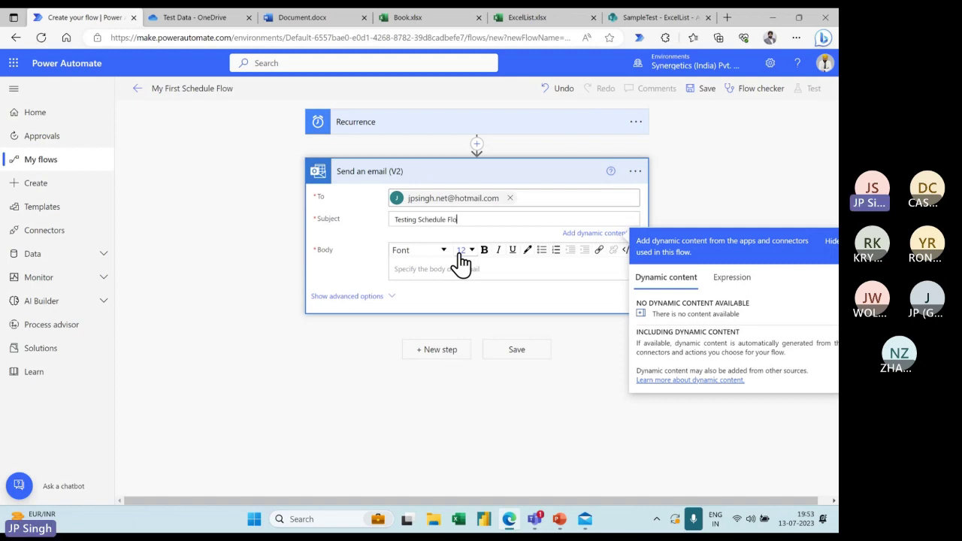
{"action": "type", "text": "w"}
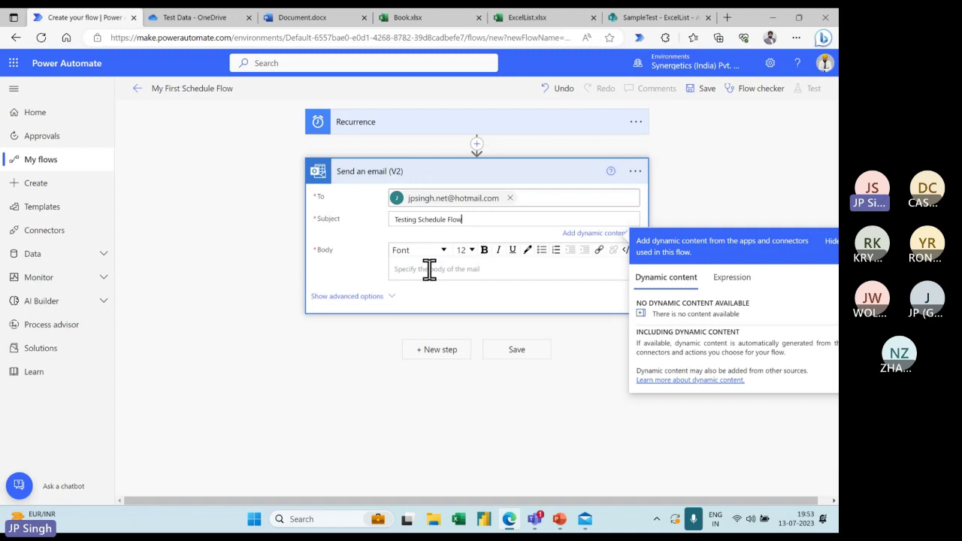
{"action": "left_click", "coordinate": [430, 268]}
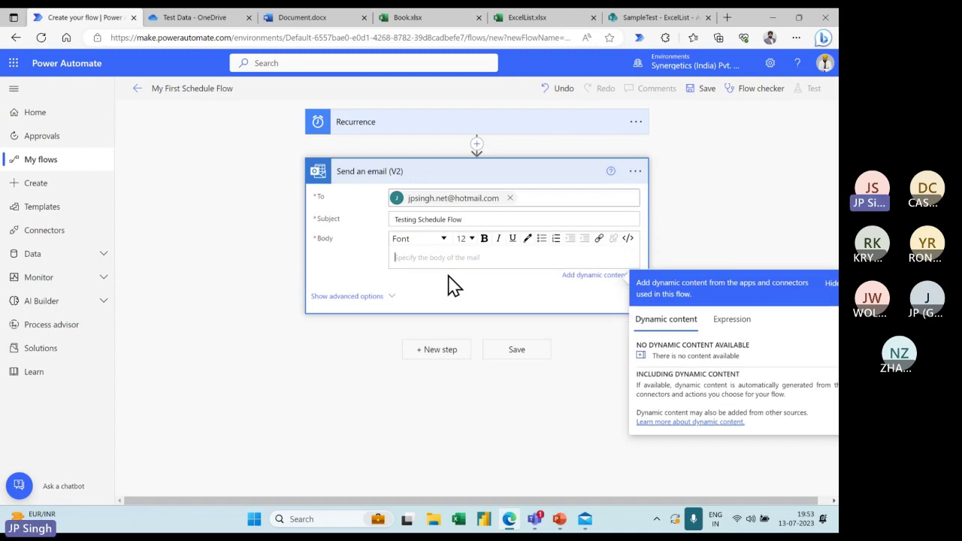
{"action": "left_click", "coordinate": [478, 146]}
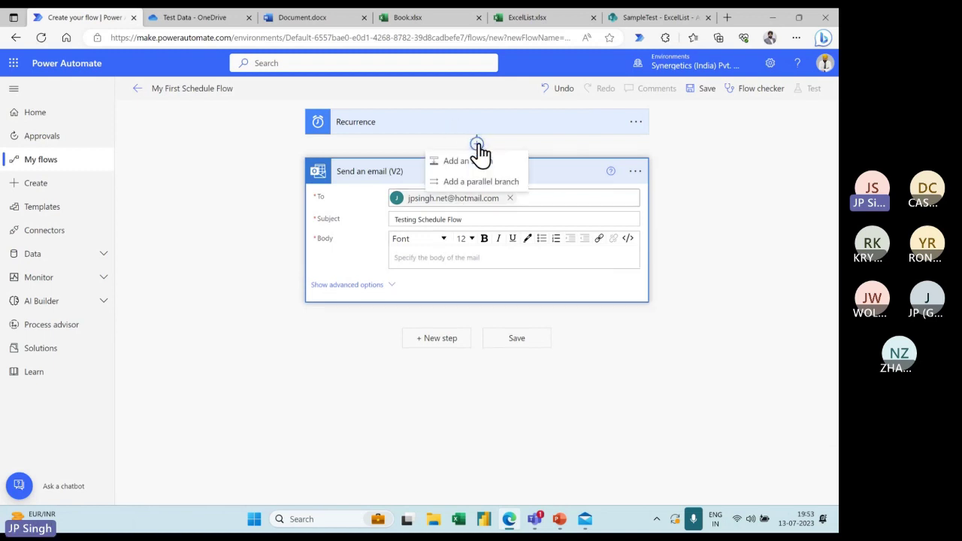
{"action": "left_click", "coordinate": [475, 161]}
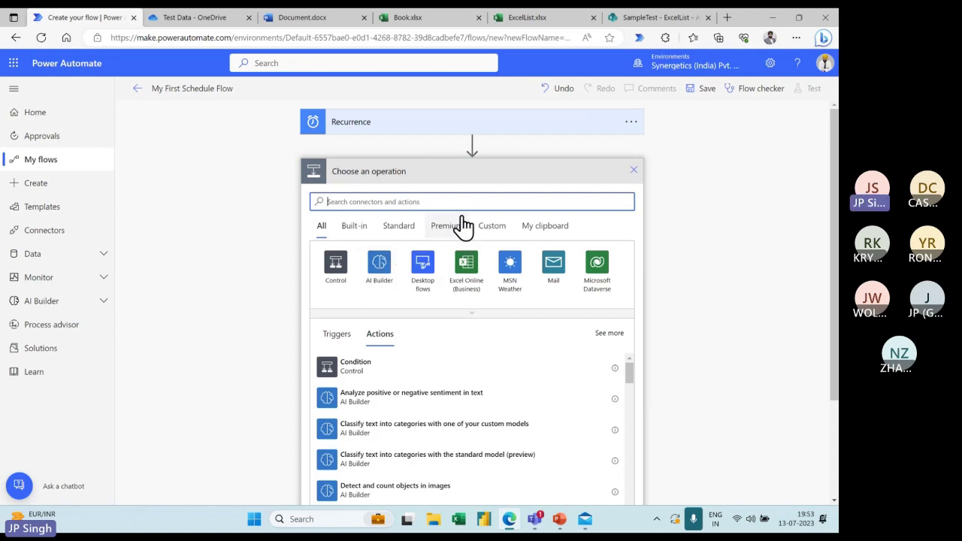
{"action": "type", "text": "data"}
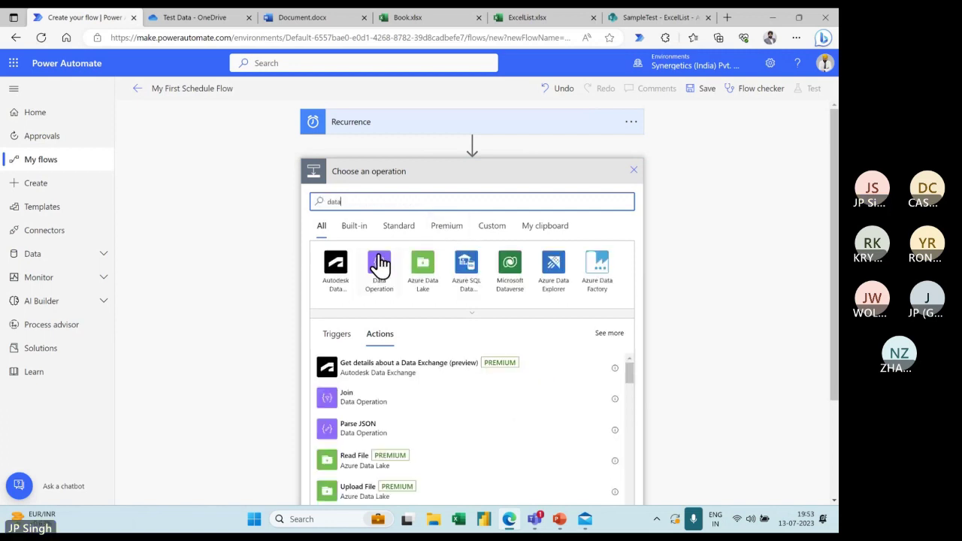
{"action": "left_click", "coordinate": [378, 261]}
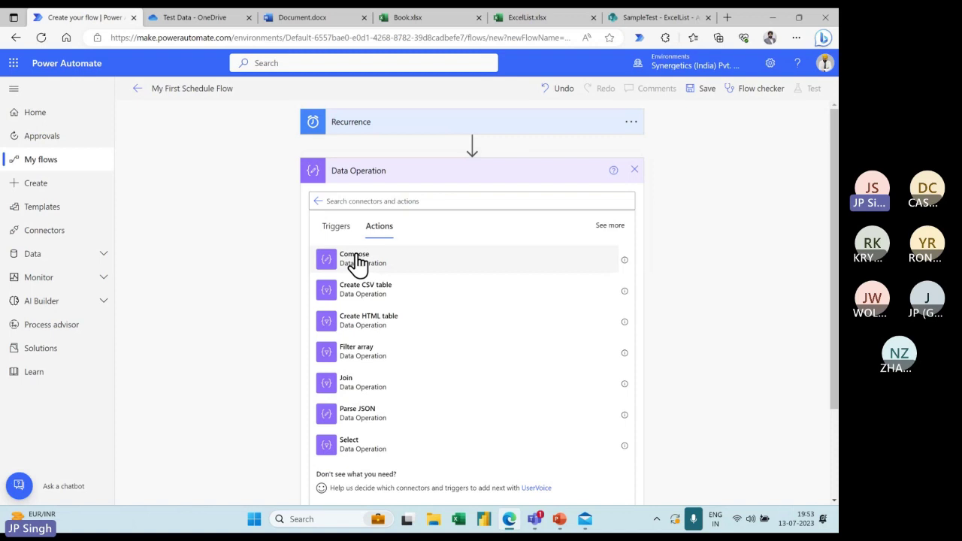
{"action": "left_click", "coordinate": [357, 259]}
{"action": "left_click", "coordinate": [430, 197]}
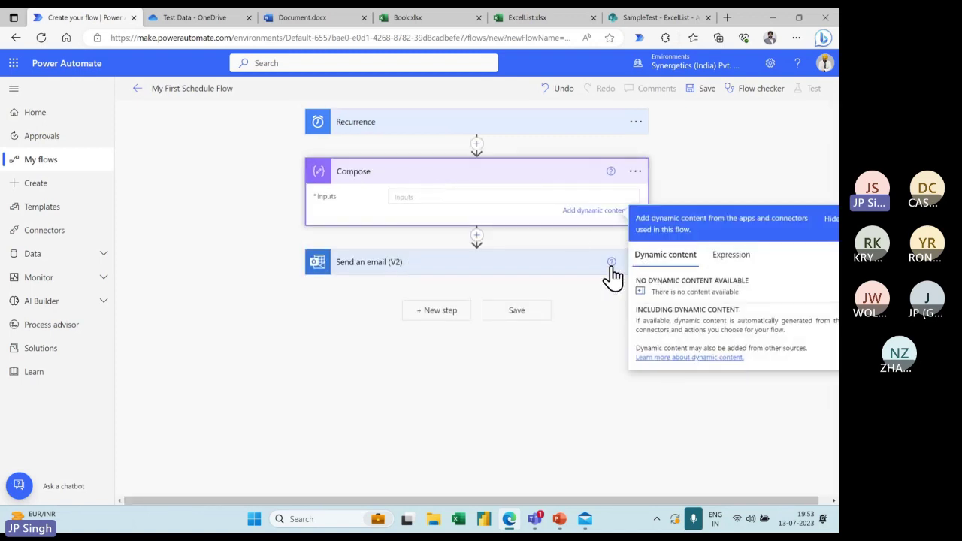
{"action": "left_click", "coordinate": [634, 172]}
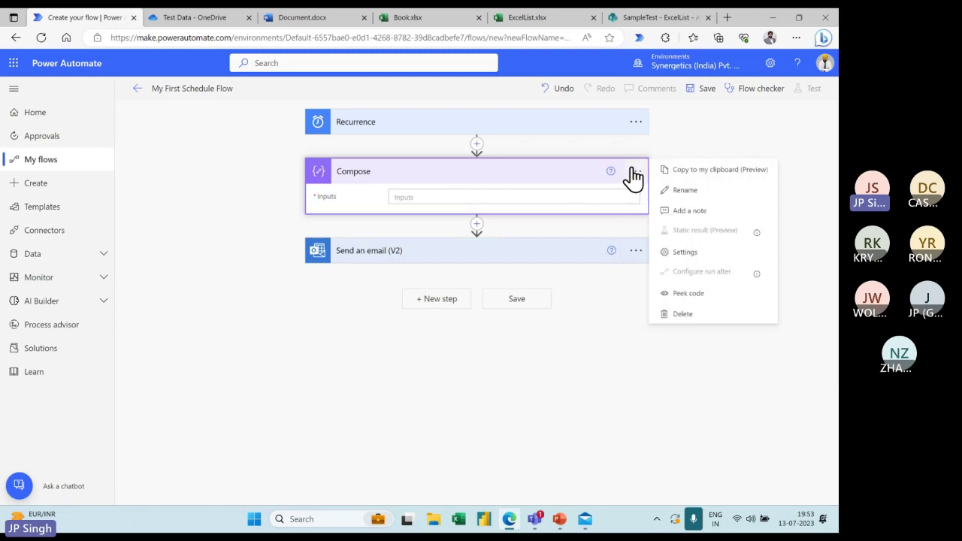
{"action": "left_click", "coordinate": [683, 314]}
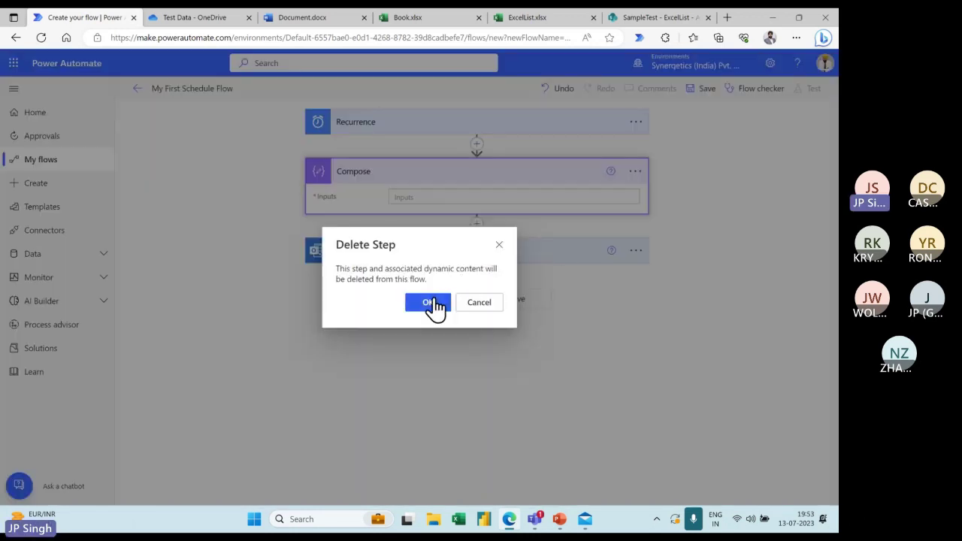
{"action": "left_click", "coordinate": [433, 303]}
{"action": "left_click", "coordinate": [430, 184]}
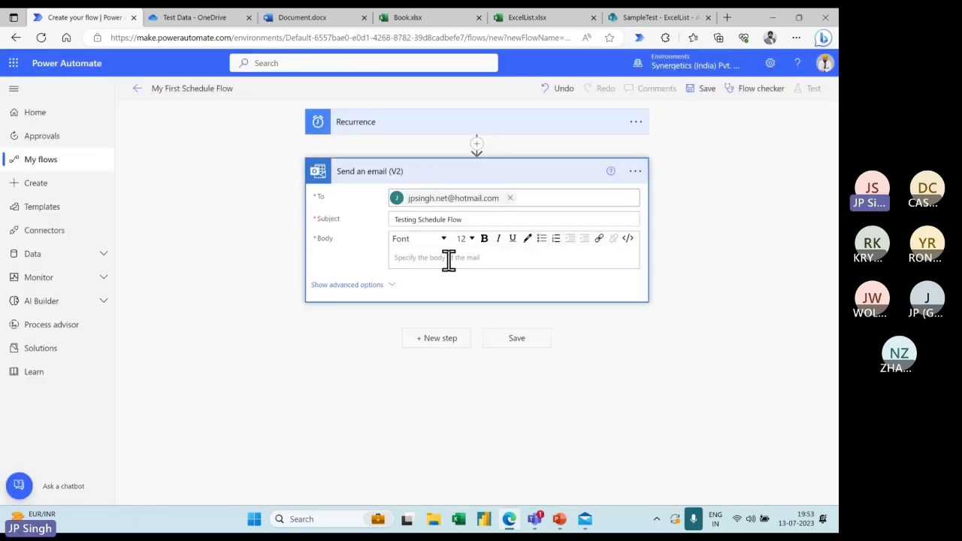
Write 'Hi' in the email body and start a new line
{"action": "left_click", "coordinate": [436, 257]}
{"action": "type", "text": "Hi"}
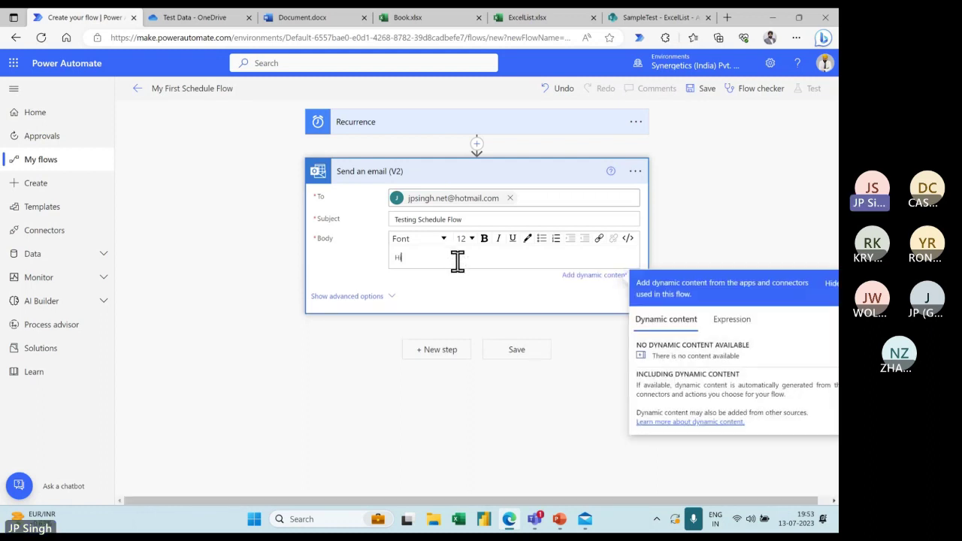
{"action": "key", "text": "Return"}
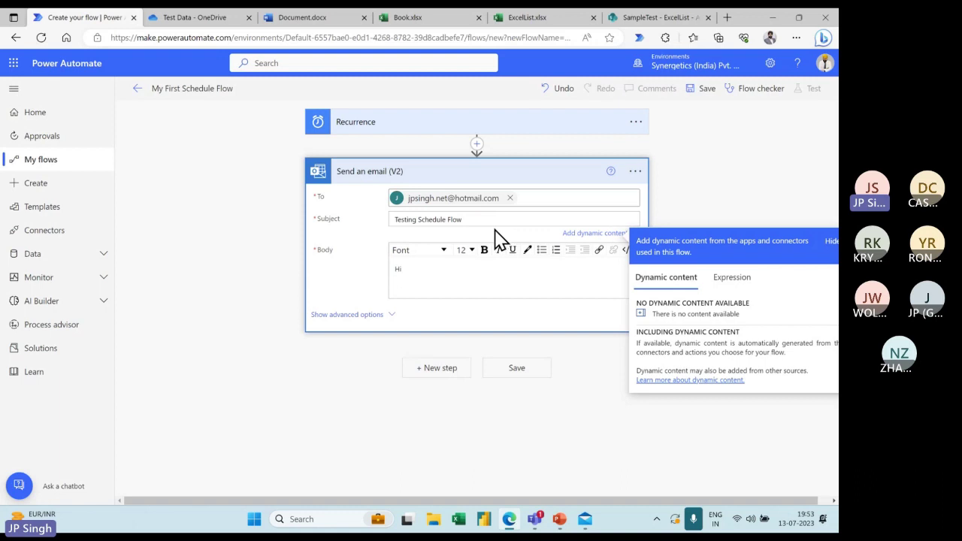
Add a utcNow() expression to the email subject after 'Testing Schedule Flow'
{"action": "left_click", "coordinate": [736, 280]}
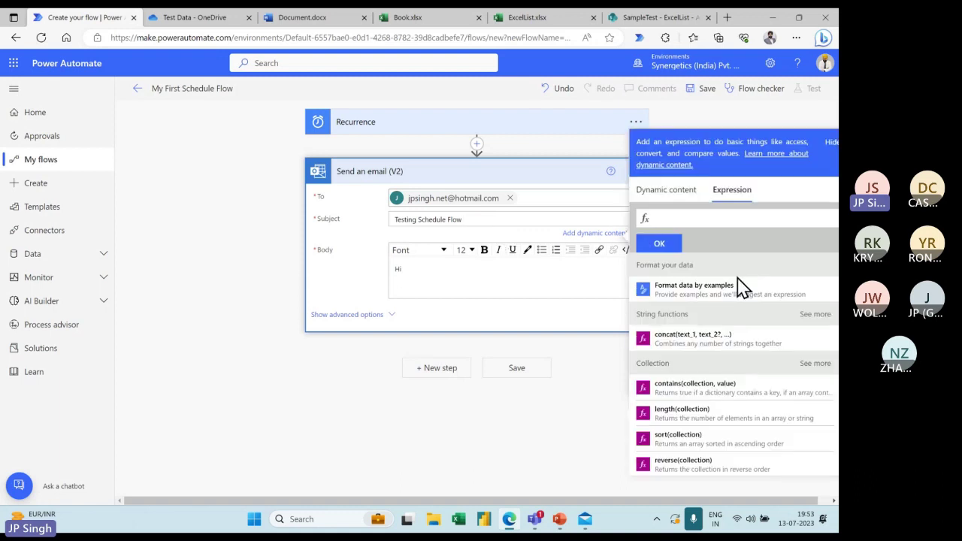
{"action": "type", "text": "ut"}
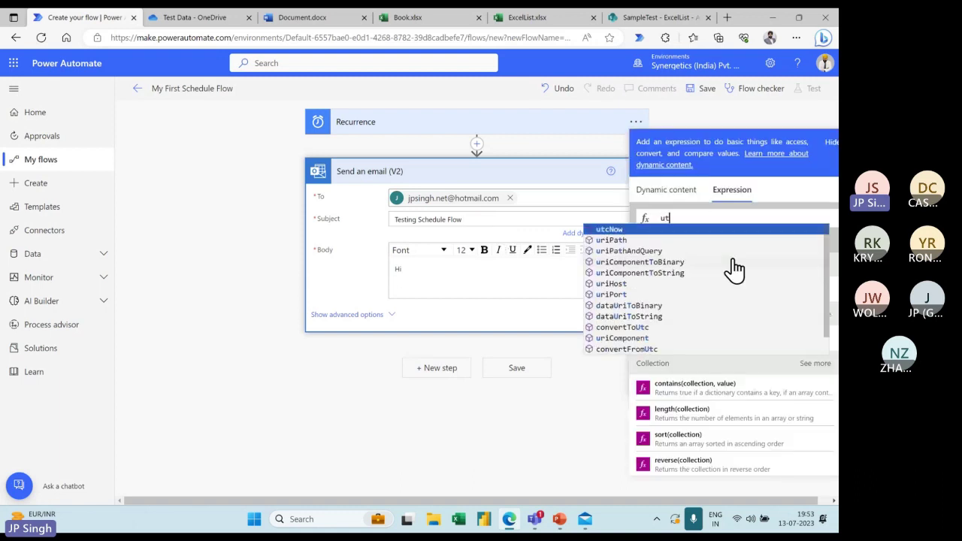
{"action": "left_click", "coordinate": [622, 230]}
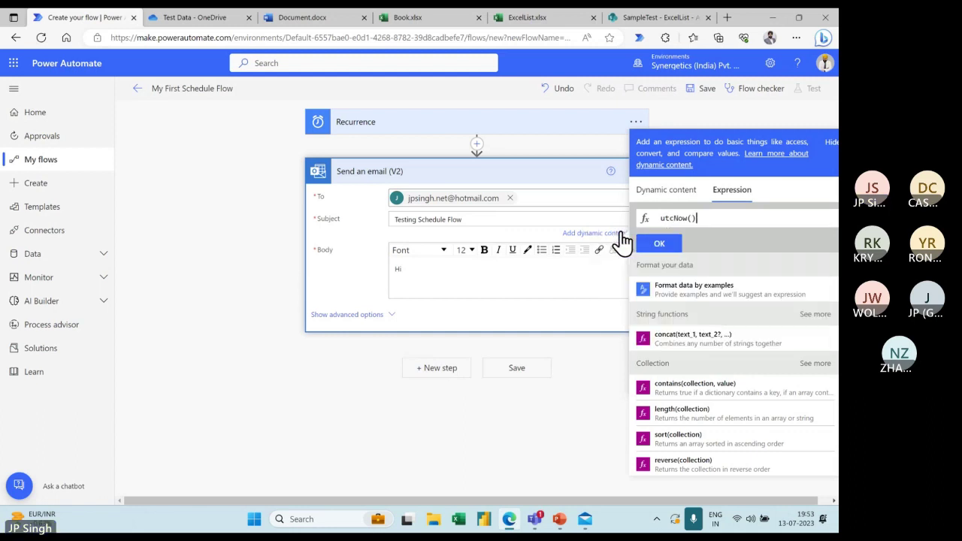
{"action": "left_click", "coordinate": [659, 243]}
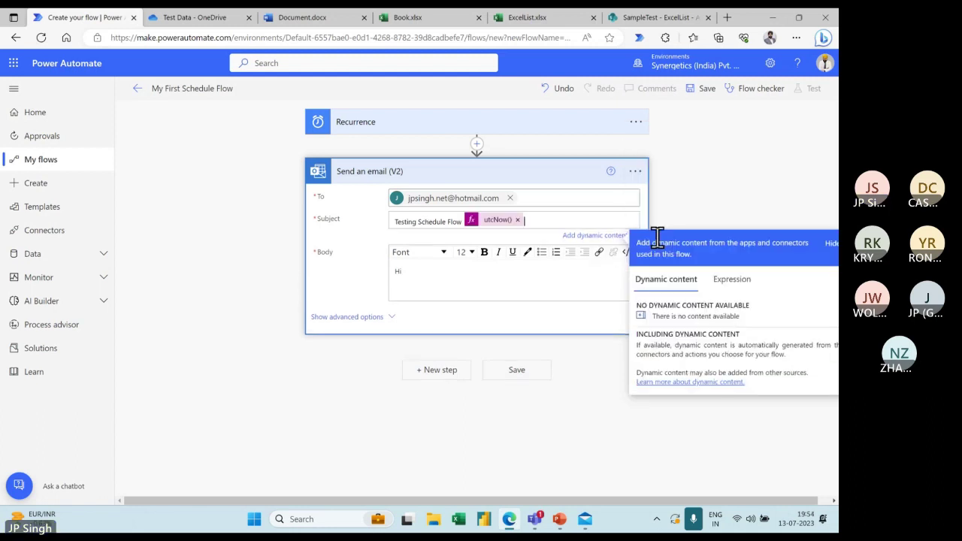
Insert a utcNow() expression into the body on the line below 'Hi'
{"action": "left_click", "coordinate": [483, 285]}
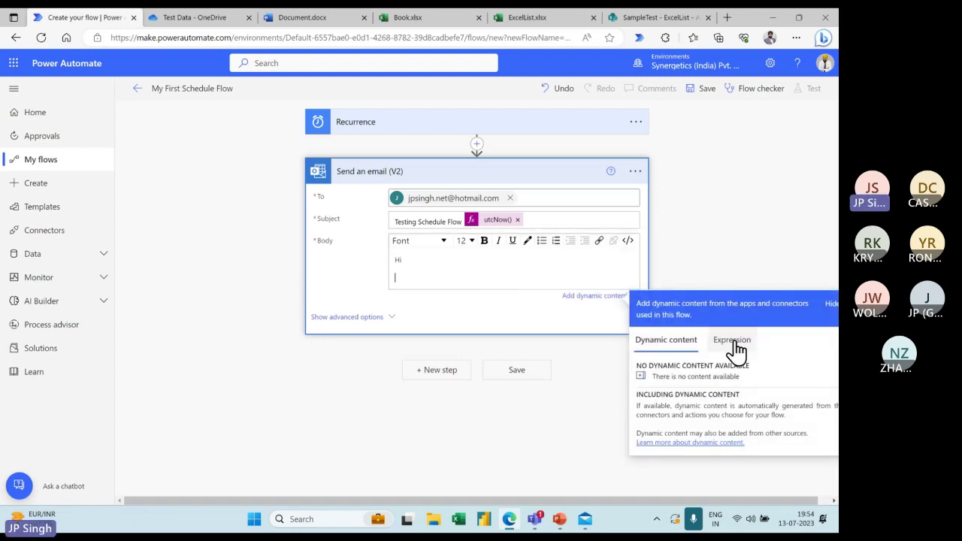
{"action": "left_click", "coordinate": [733, 342]}
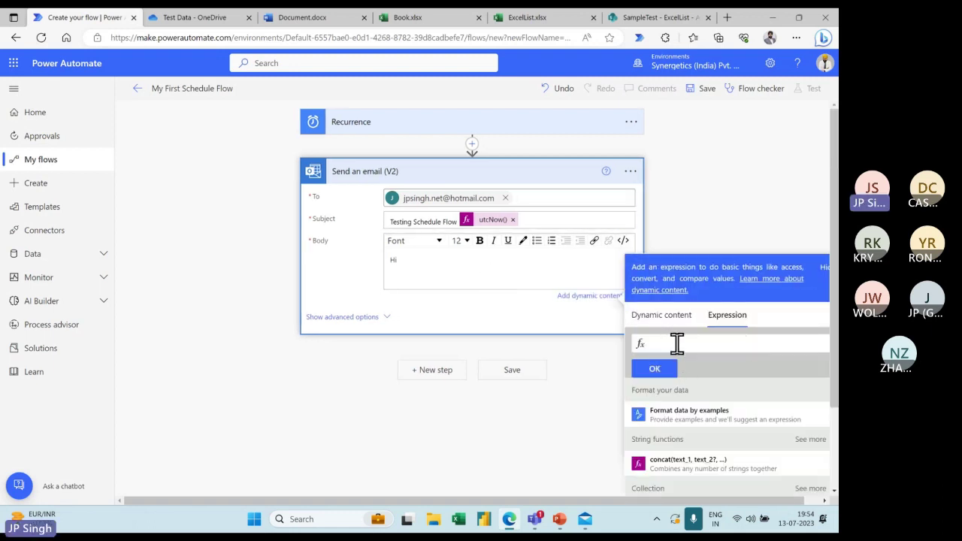
{"action": "type", "text": "utc"}
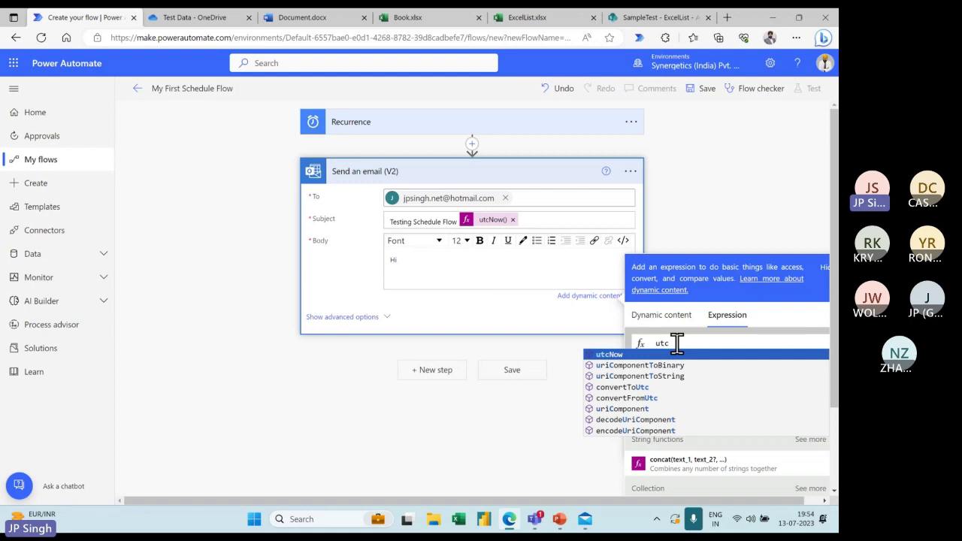
{"action": "left_click", "coordinate": [610, 355]}
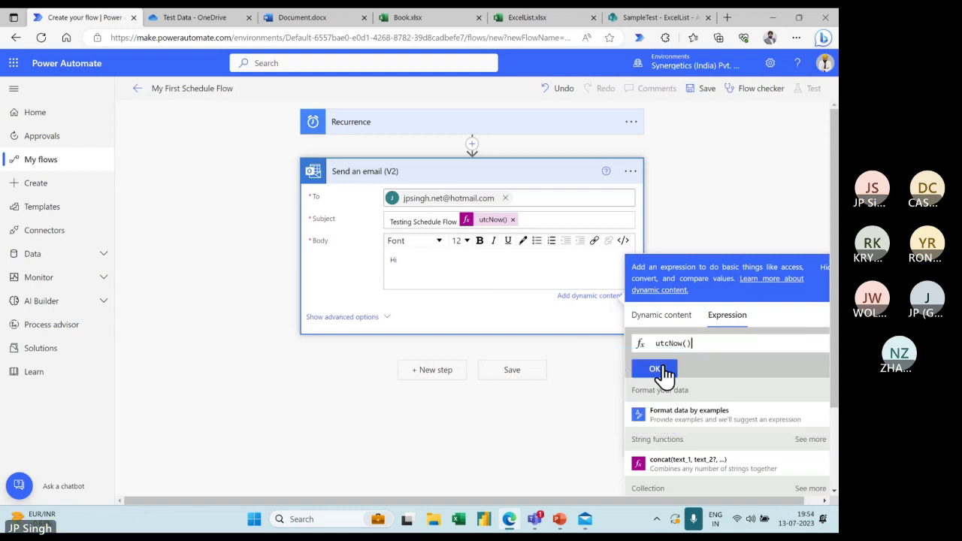
{"action": "left_click", "coordinate": [654, 370]}
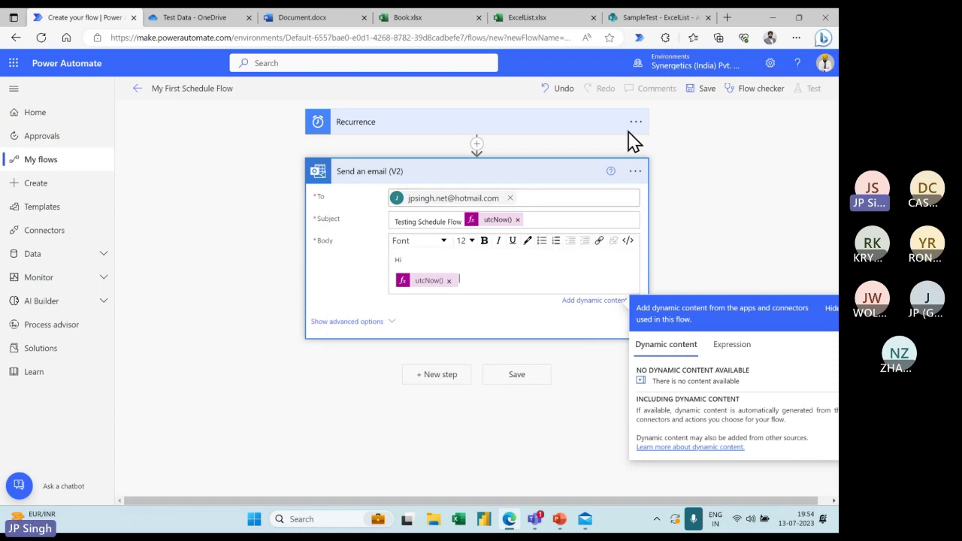
Save the flow, run it as a manual test, and bring the Mail inbox forward
{"action": "left_click", "coordinate": [700, 88]}
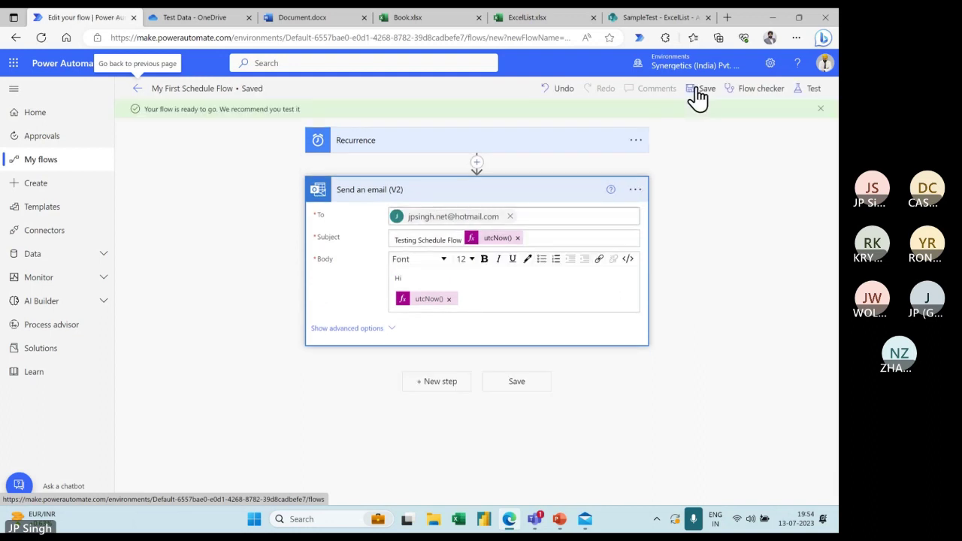
{"action": "left_click", "coordinate": [814, 96]}
{"action": "left_click", "coordinate": [665, 121]}
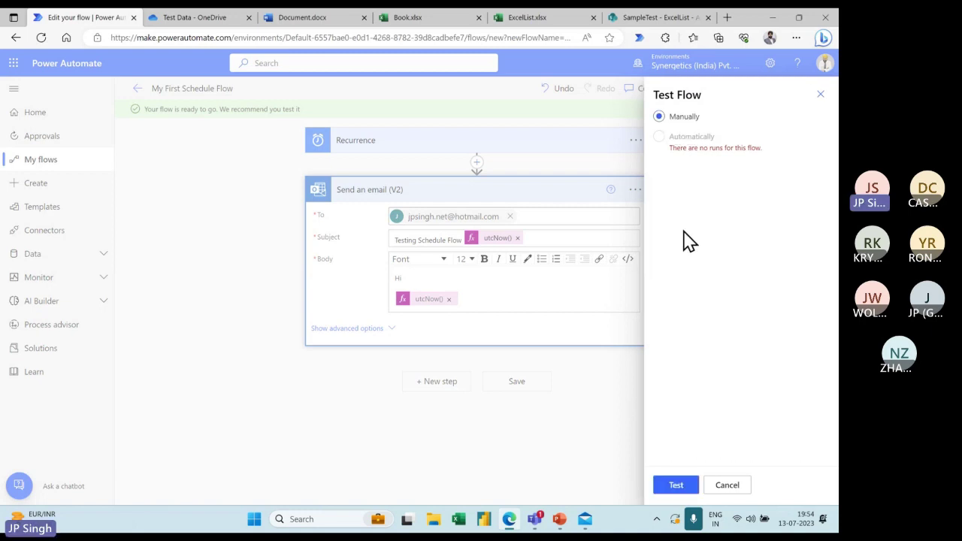
{"action": "left_click", "coordinate": [685, 487]}
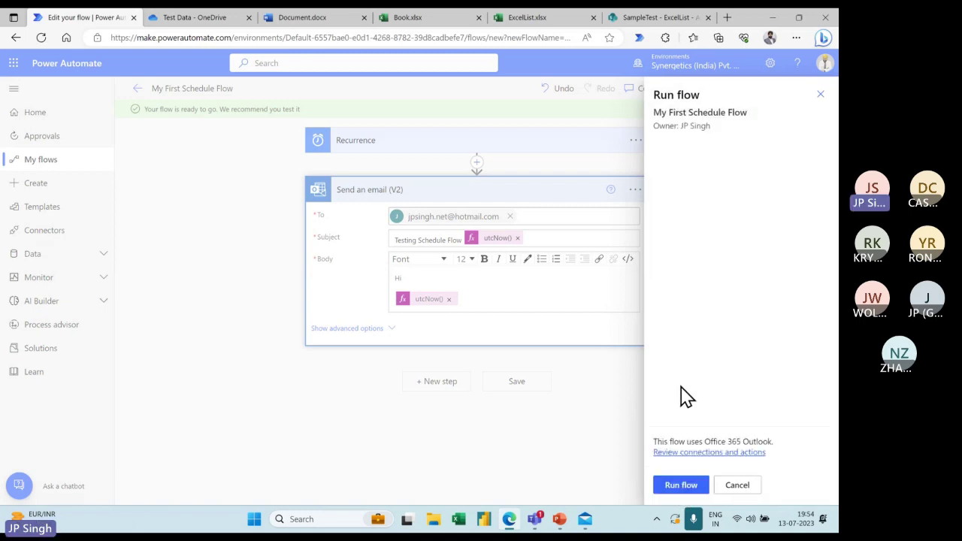
{"action": "left_click", "coordinate": [681, 487]}
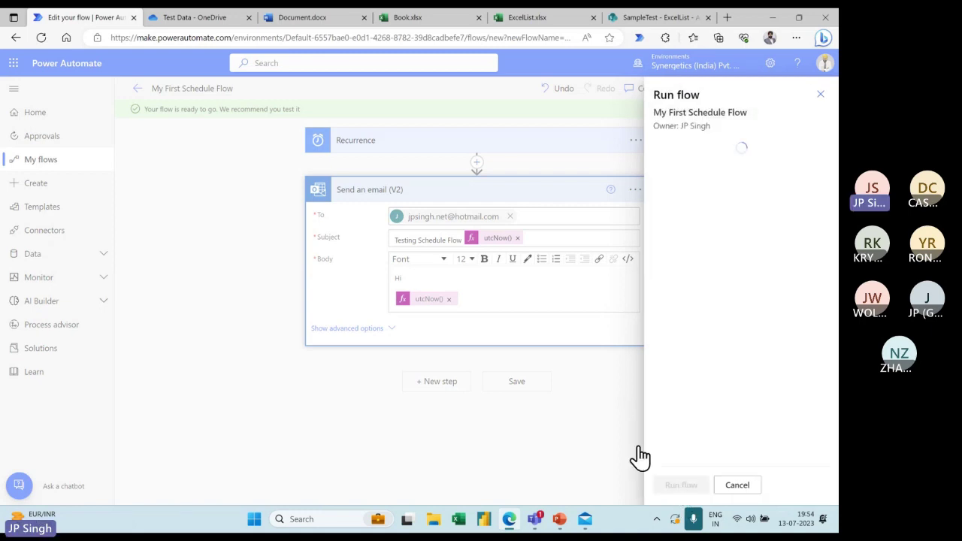
{"action": "left_click", "coordinate": [586, 521]}
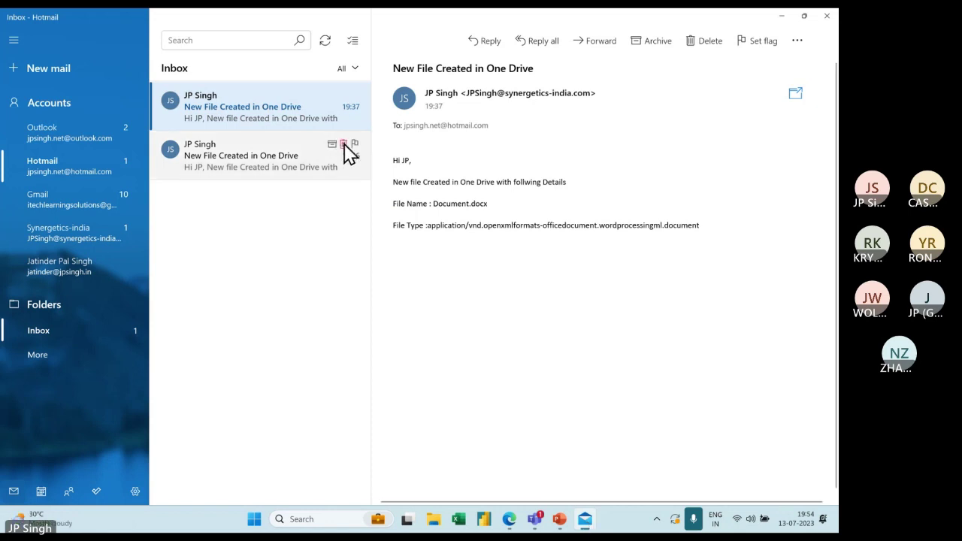
Delete both 'New File Created in One Drive' emails, read 'Testing Schedule Flow', then return to Power Automate
{"action": "left_click", "coordinate": [343, 143]}
{"action": "left_click", "coordinate": [343, 95]}
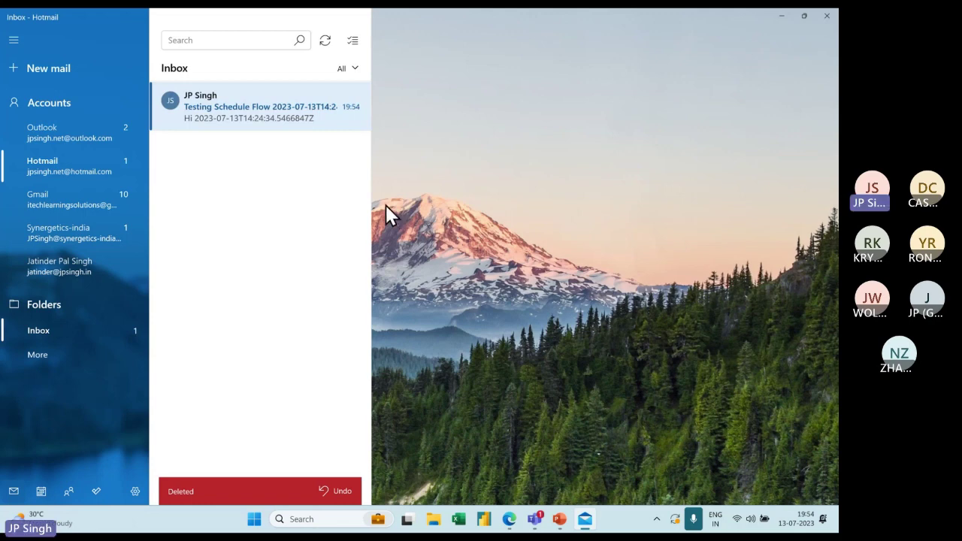
{"action": "left_click", "coordinate": [275, 122]}
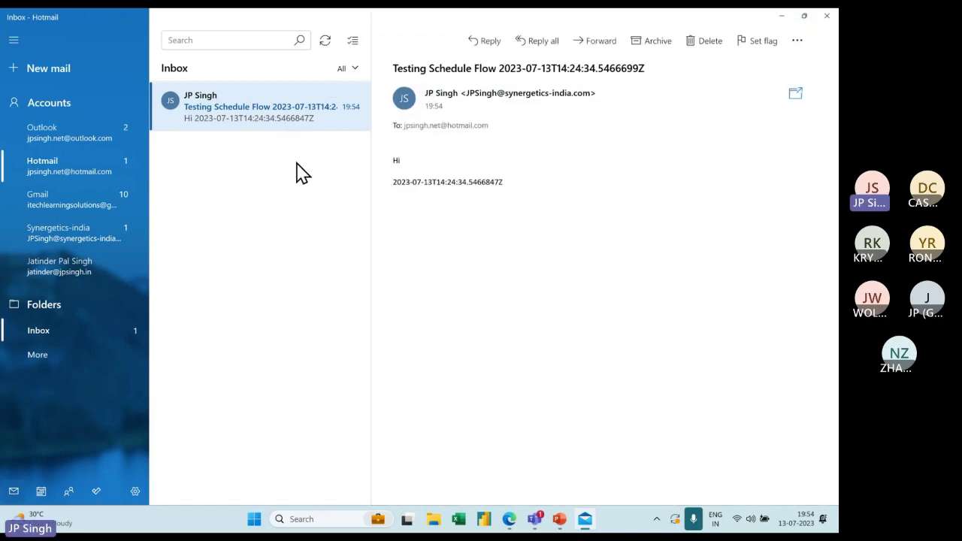
{"action": "key", "text": "alt+Tab"}
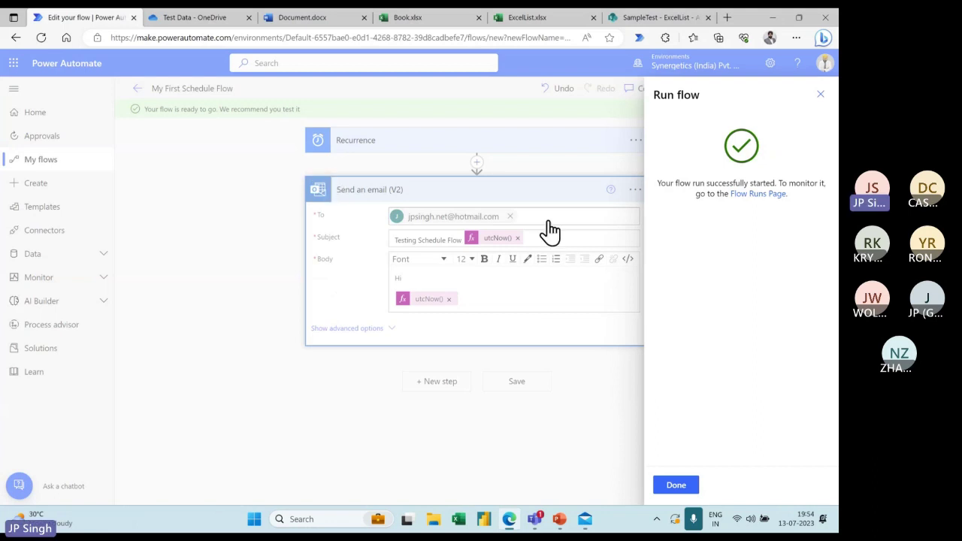
Reopen the flow for editing and try saving the Recurrence frequency as Second
{"action": "left_click", "coordinate": [677, 485]}
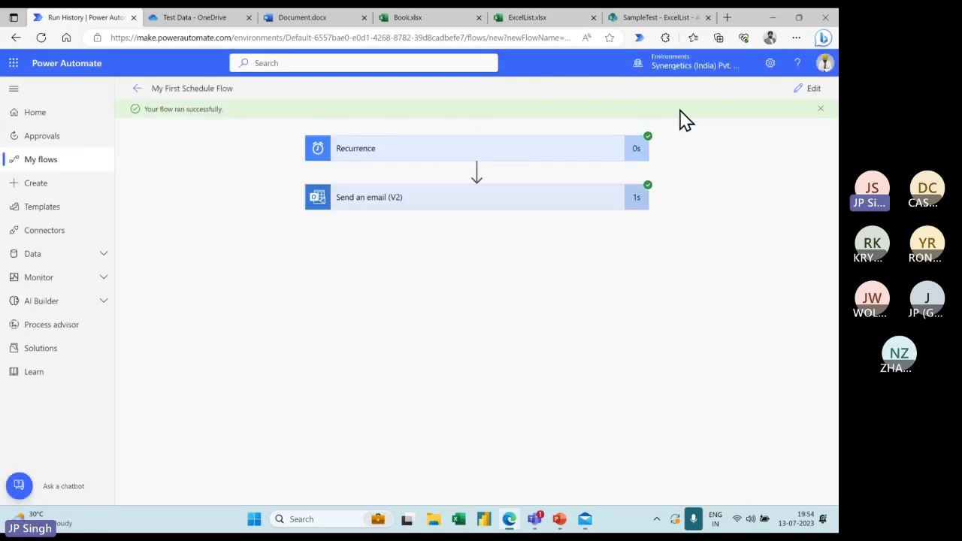
{"action": "left_click", "coordinate": [815, 94]}
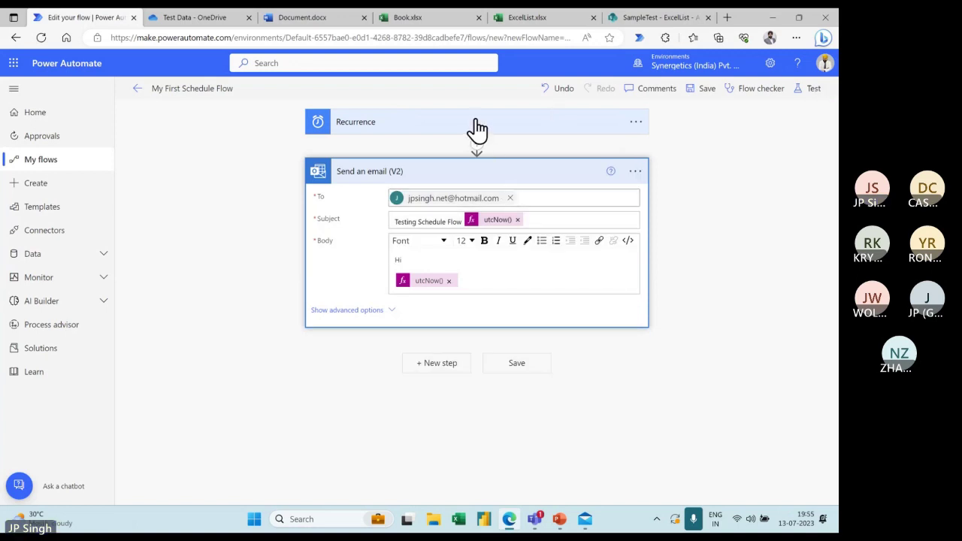
{"action": "left_click", "coordinate": [478, 126]}
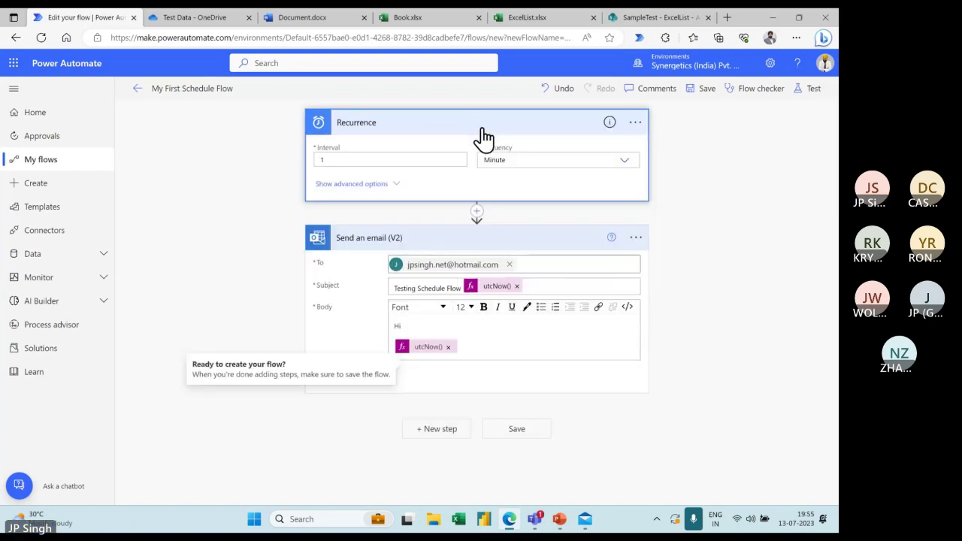
{"action": "left_click", "coordinate": [621, 160]}
{"action": "left_click", "coordinate": [508, 252]}
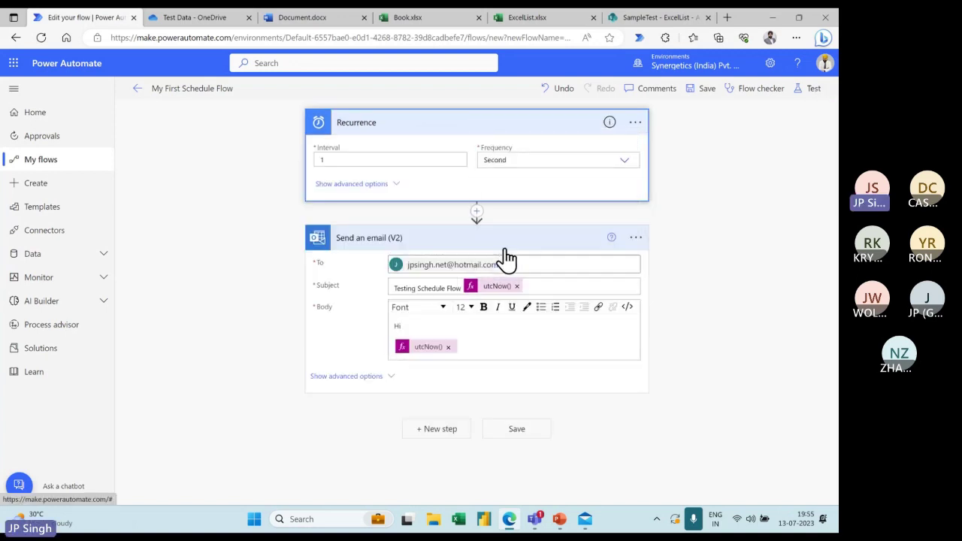
{"action": "left_click", "coordinate": [707, 89]}
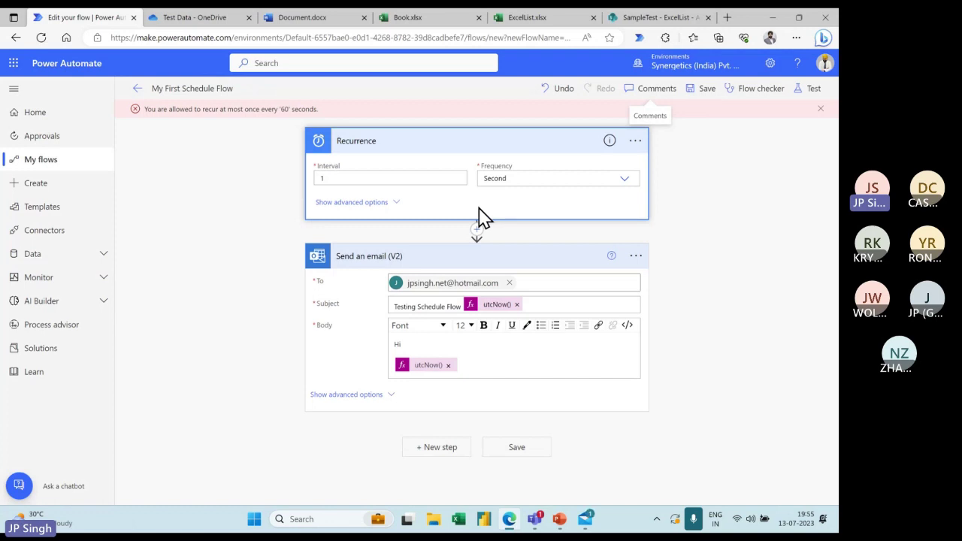
Set the Recurrence frequency back to Minute and save the flow
{"action": "left_click", "coordinate": [622, 181]}
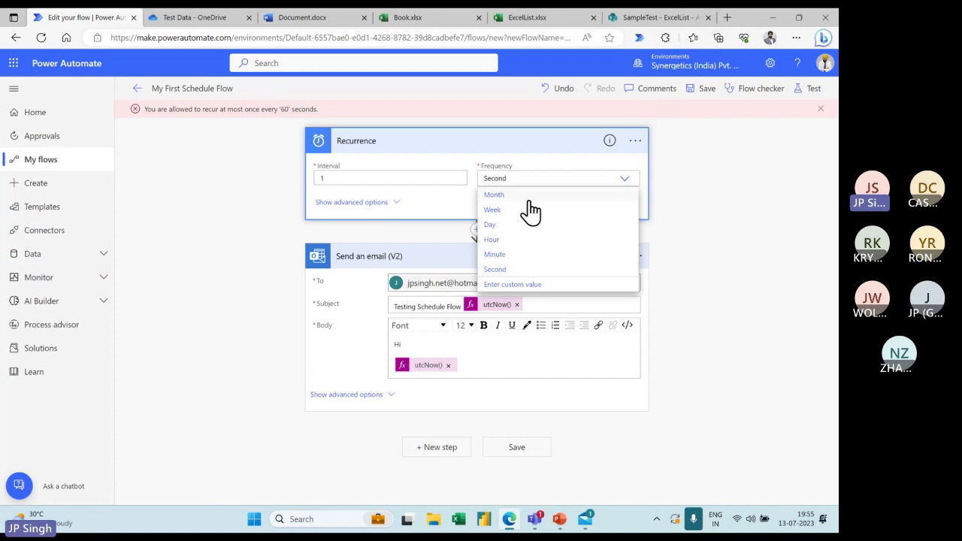
{"action": "left_click", "coordinate": [503, 257]}
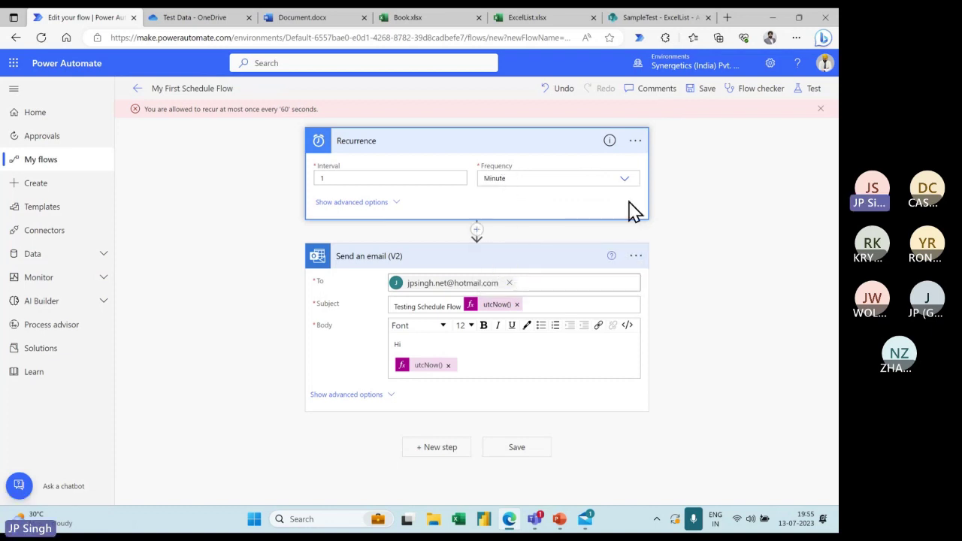
{"action": "left_click", "coordinate": [705, 89]}
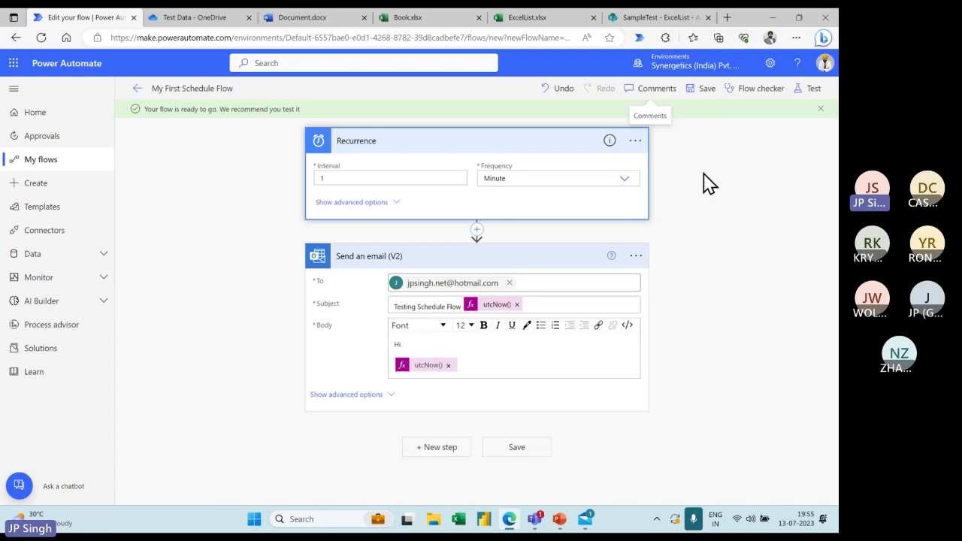
{"action": "left_click", "coordinate": [585, 520]}
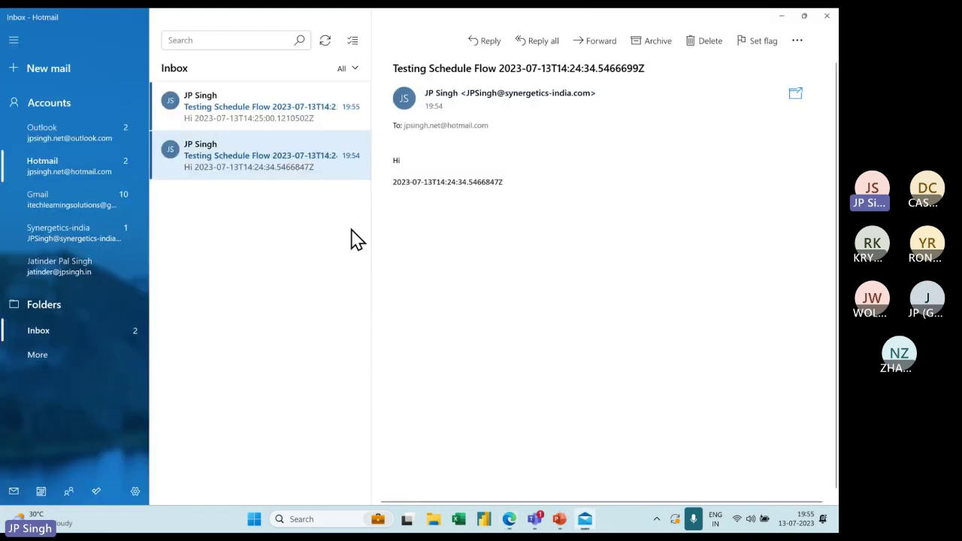
{"action": "left_click", "coordinate": [295, 117]}
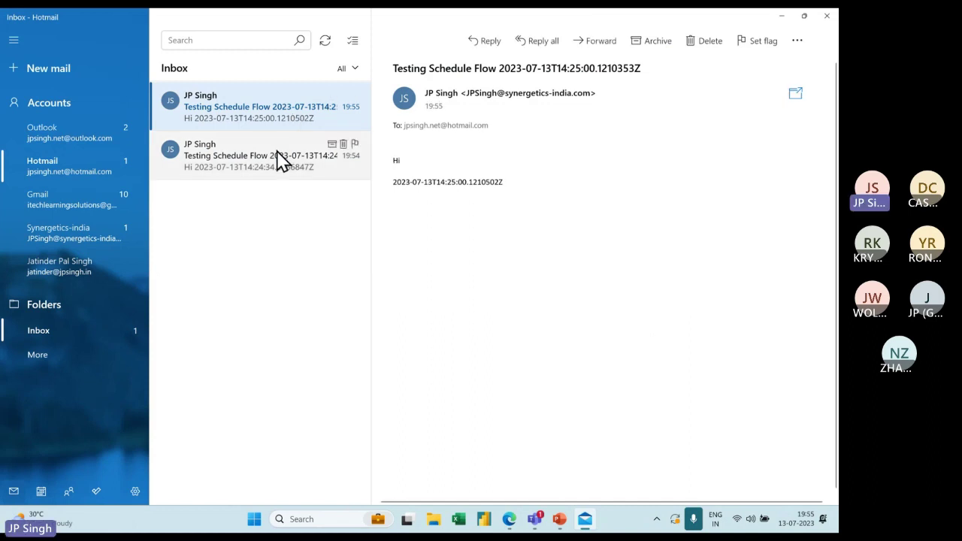
{"action": "left_click", "coordinate": [278, 160]}
{"action": "left_click_drag", "start_coordinate": [445, 182], "coordinate": [455, 182]}
{"action": "left_click", "coordinate": [288, 122]}
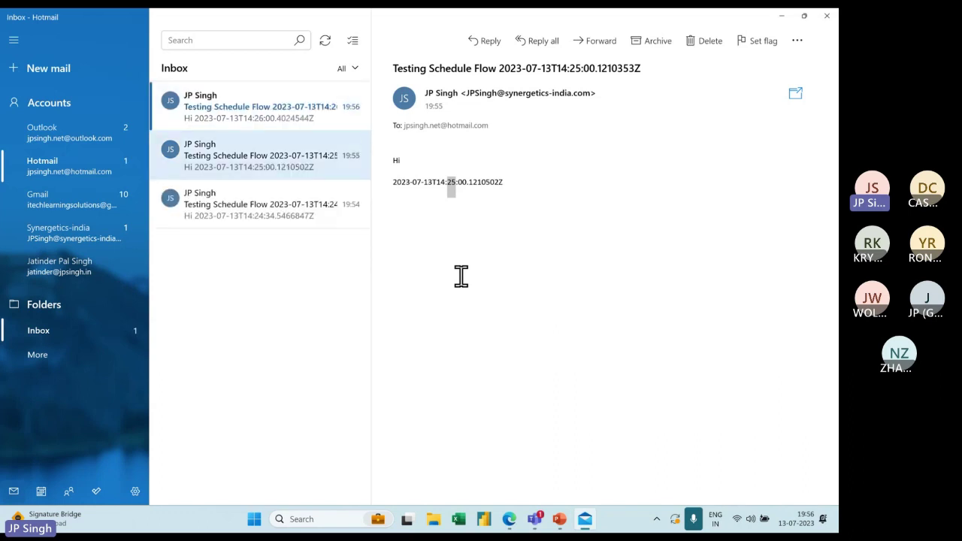
{"action": "left_click", "coordinate": [282, 120]}
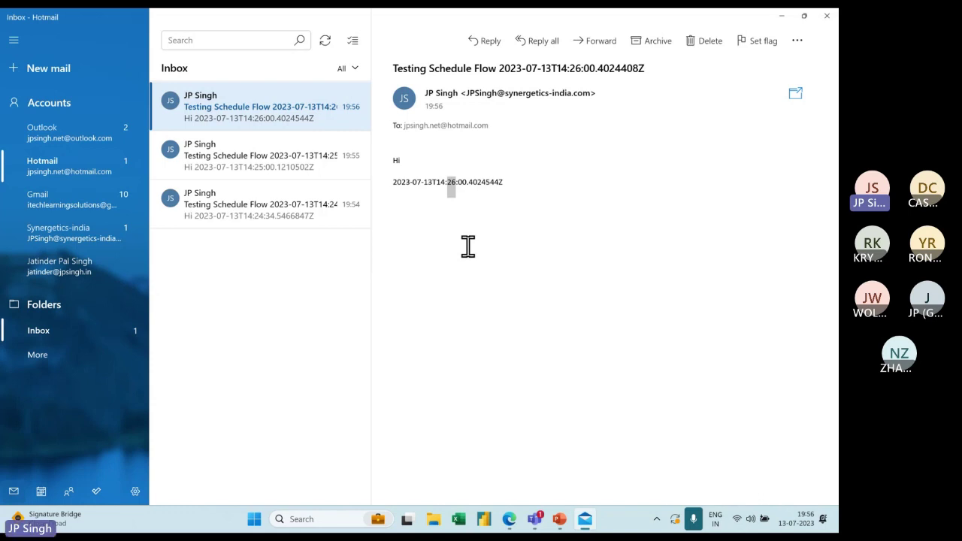
{"action": "key", "text": "alt+Tab"}
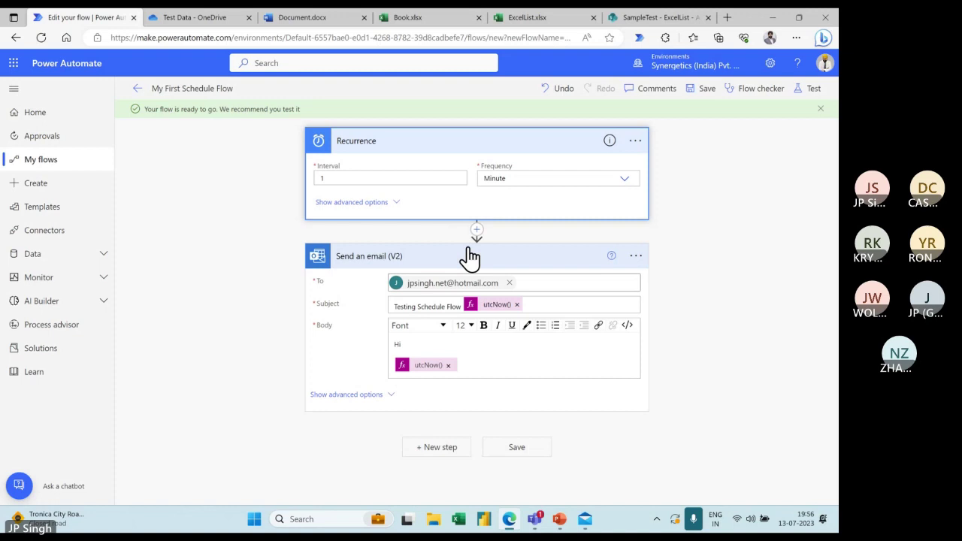
{"action": "key", "text": "super+alt+k"}
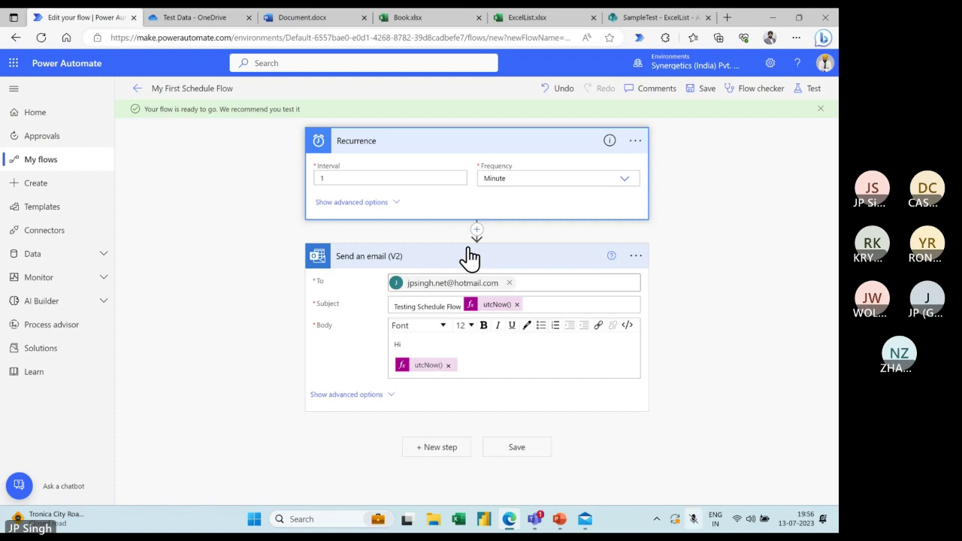
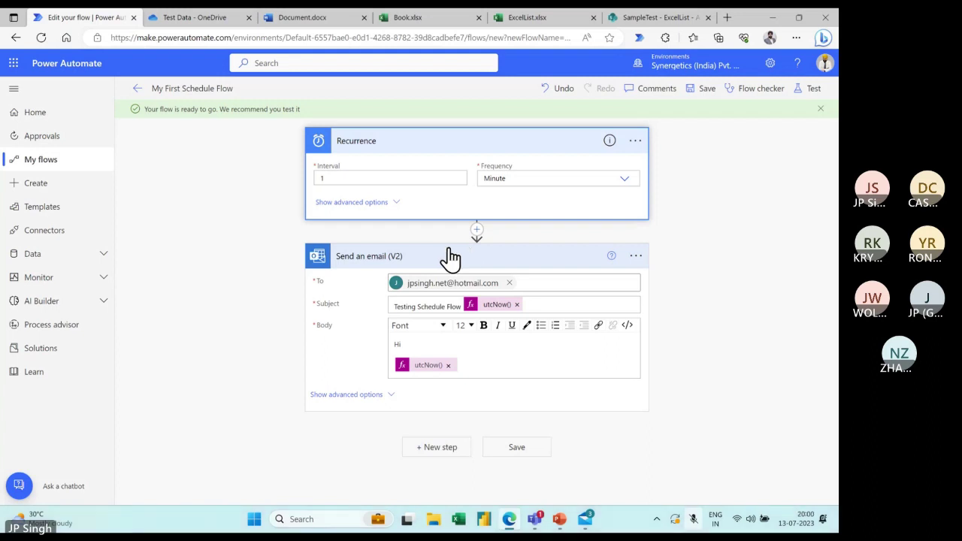
Turn off My First Schedule Flow from the My flows list
{"action": "left_click", "coordinate": [137, 88]}
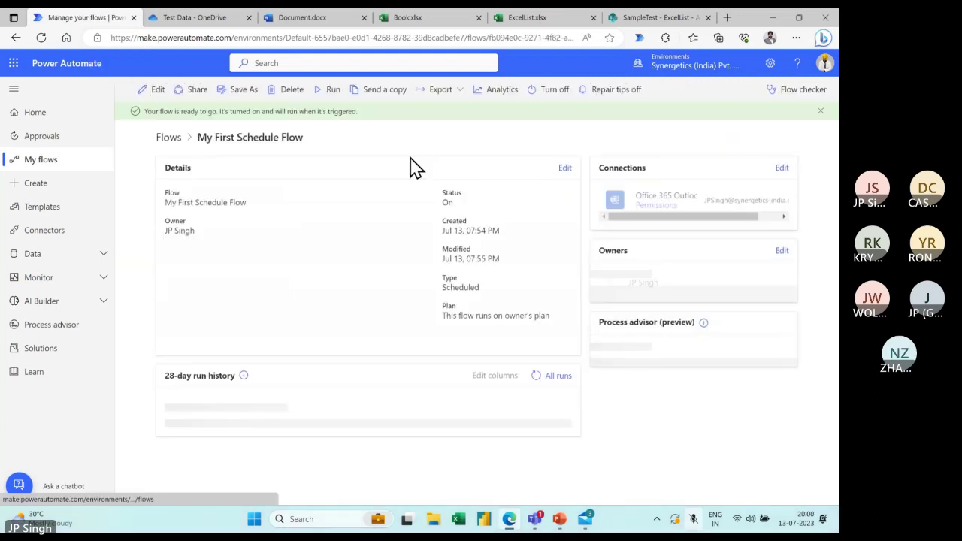
{"action": "left_click", "coordinate": [49, 161]}
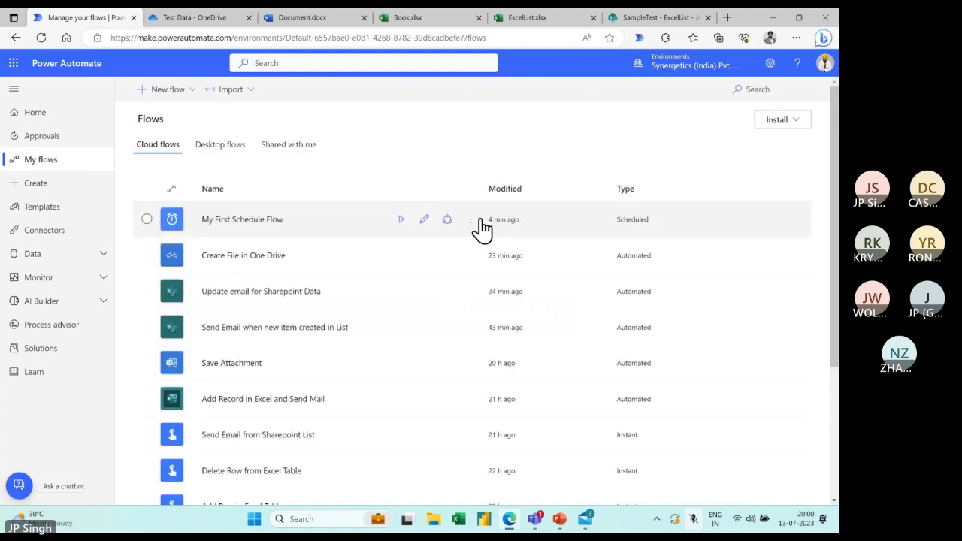
{"action": "left_click", "coordinate": [470, 220]}
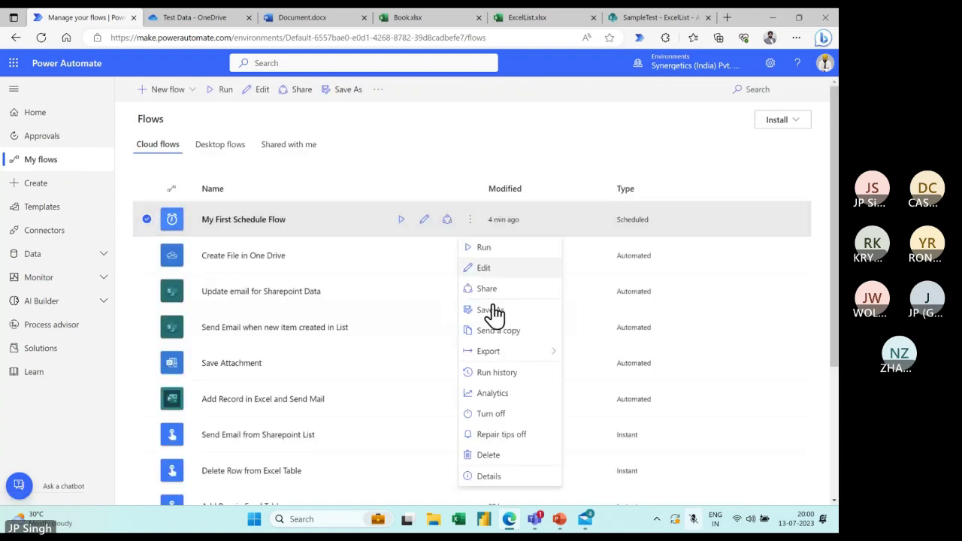
{"action": "left_click", "coordinate": [501, 417]}
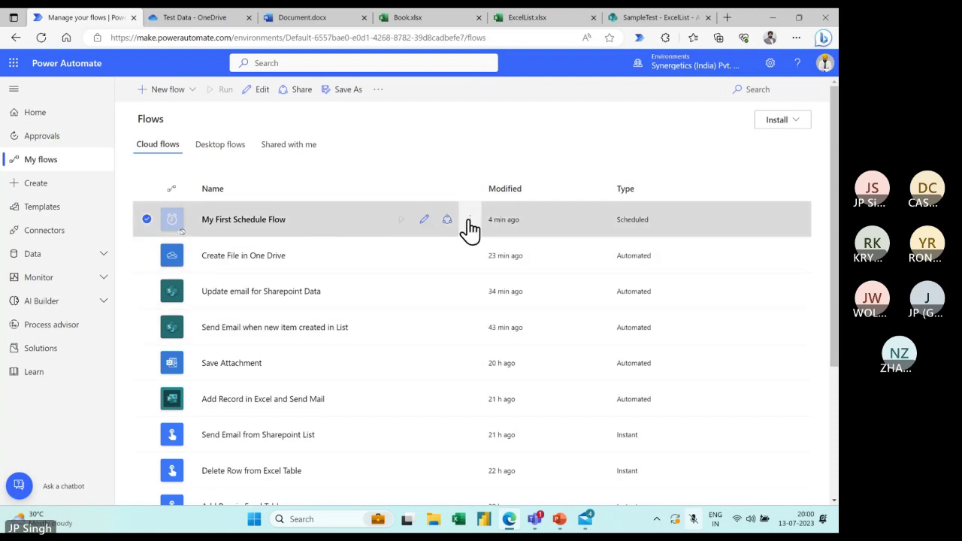
Reopen the flow in the editor and expand its Recurrence and Send an email (V2) steps
{"action": "left_click", "coordinate": [263, 91]}
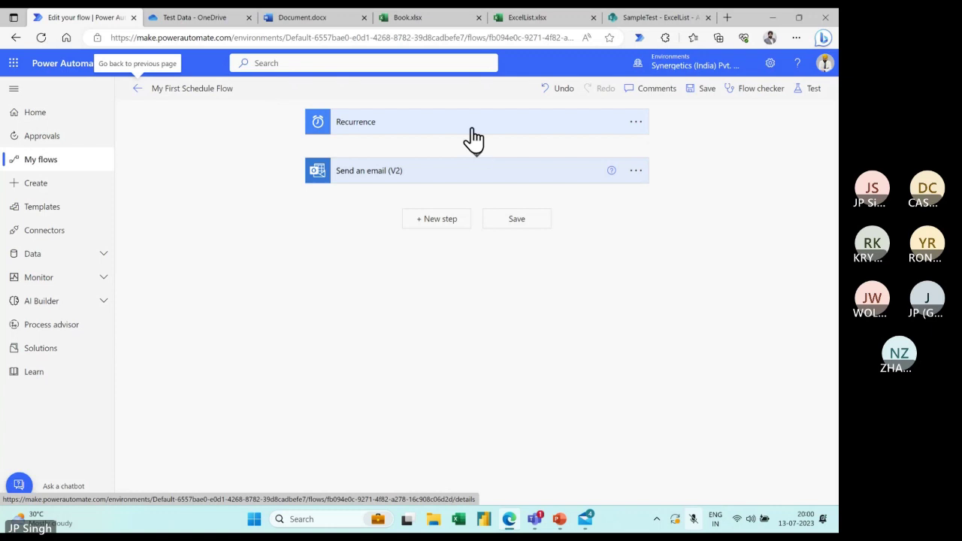
{"action": "left_click", "coordinate": [471, 128]}
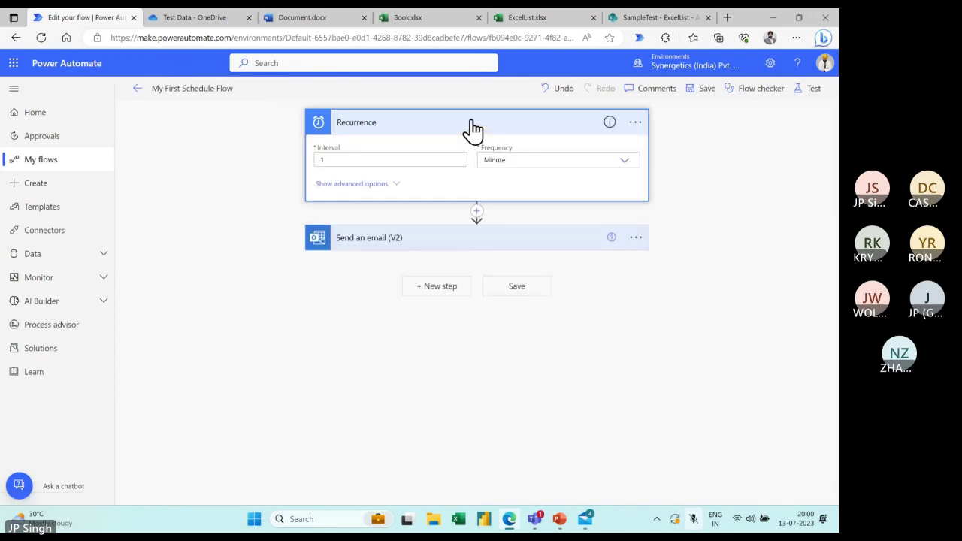
{"action": "left_click", "coordinate": [470, 241]}
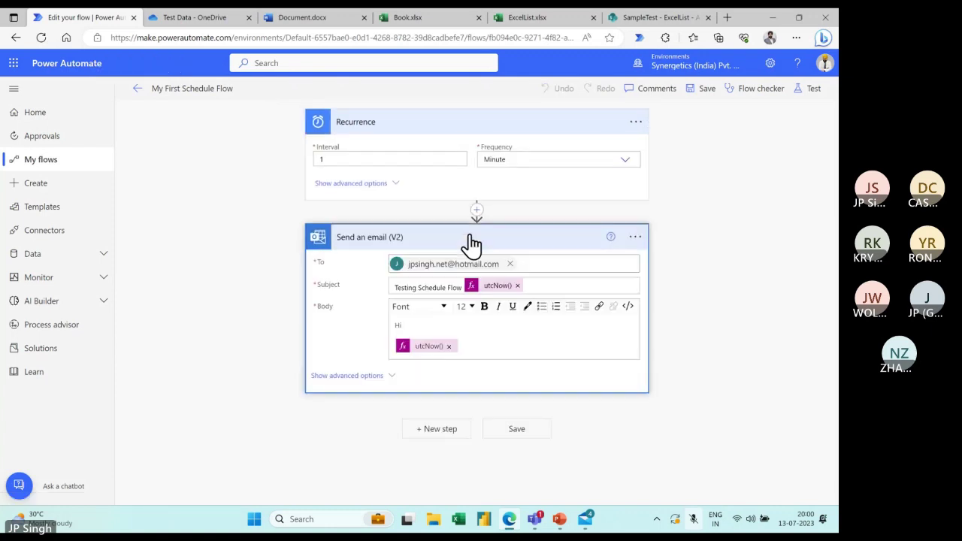